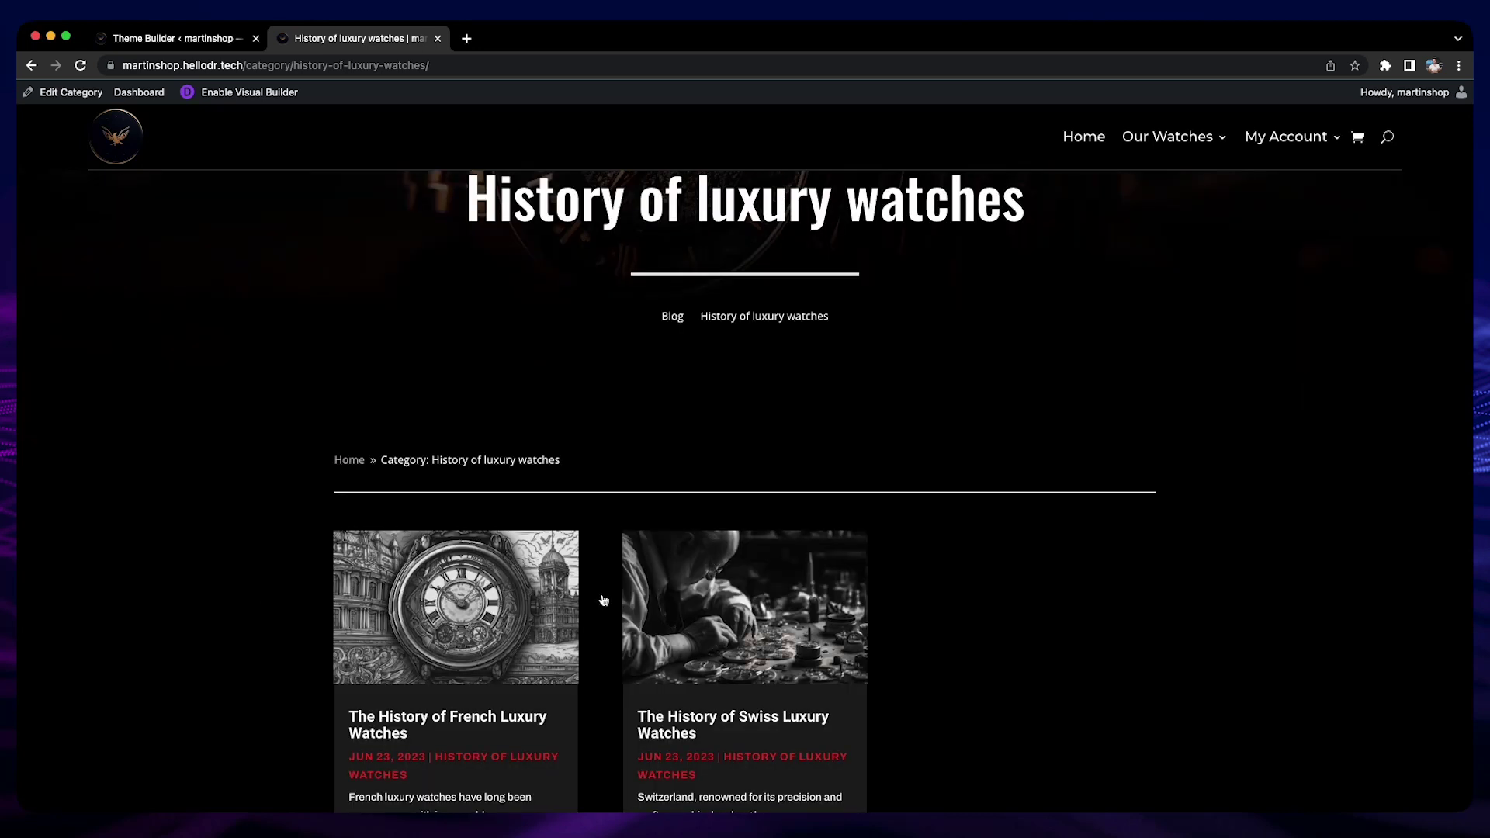
Open the History of luxury watches category from the blog page and examine how the category page is laid out
{"action": "scroll", "coordinate": [990, 655], "scroll_direction": "down", "scroll_amount": 3}
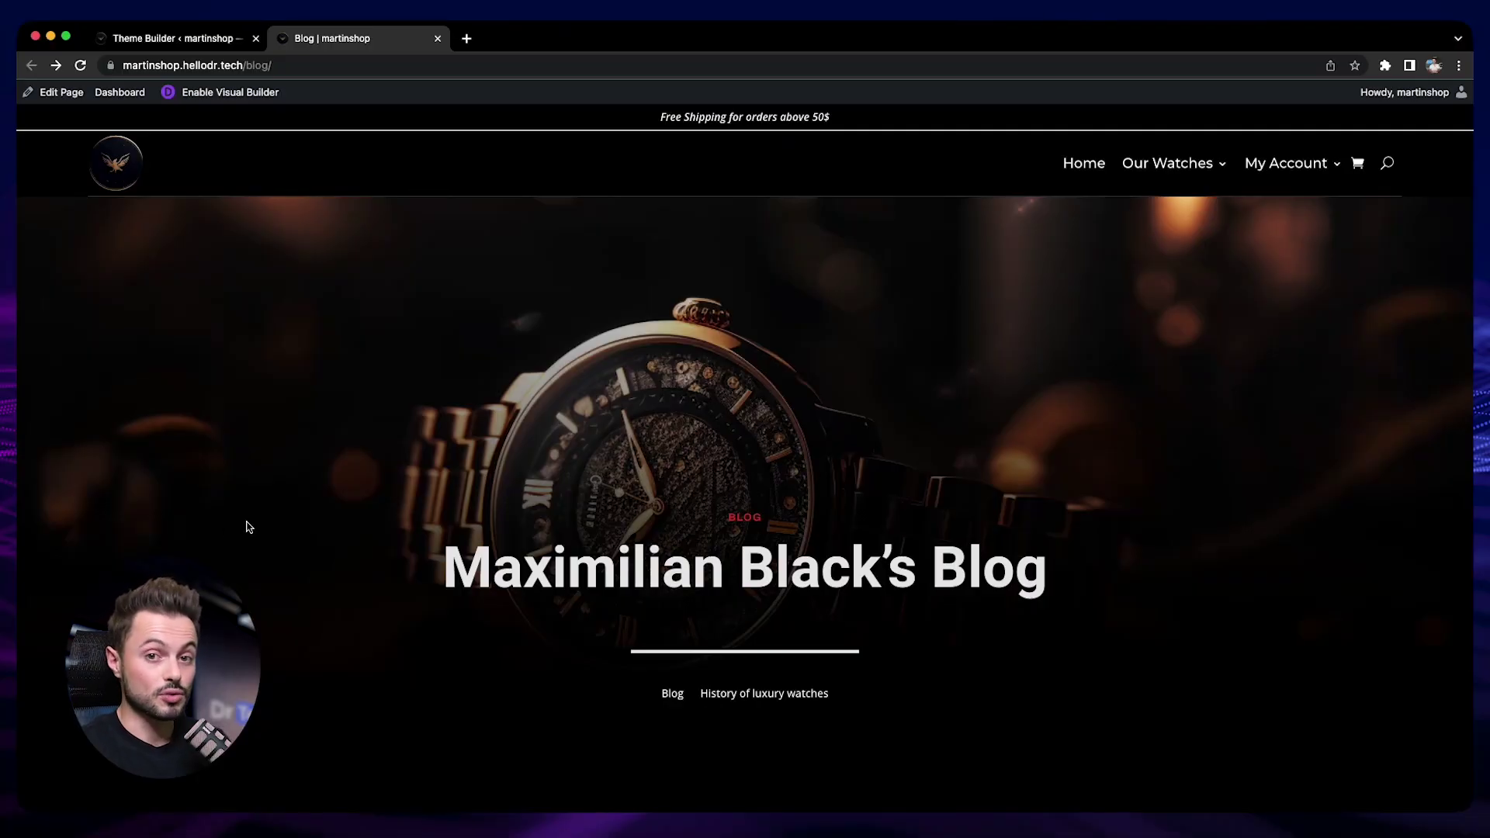
{"action": "scroll", "coordinate": [252, 526], "scroll_direction": "down", "scroll_amount": 4}
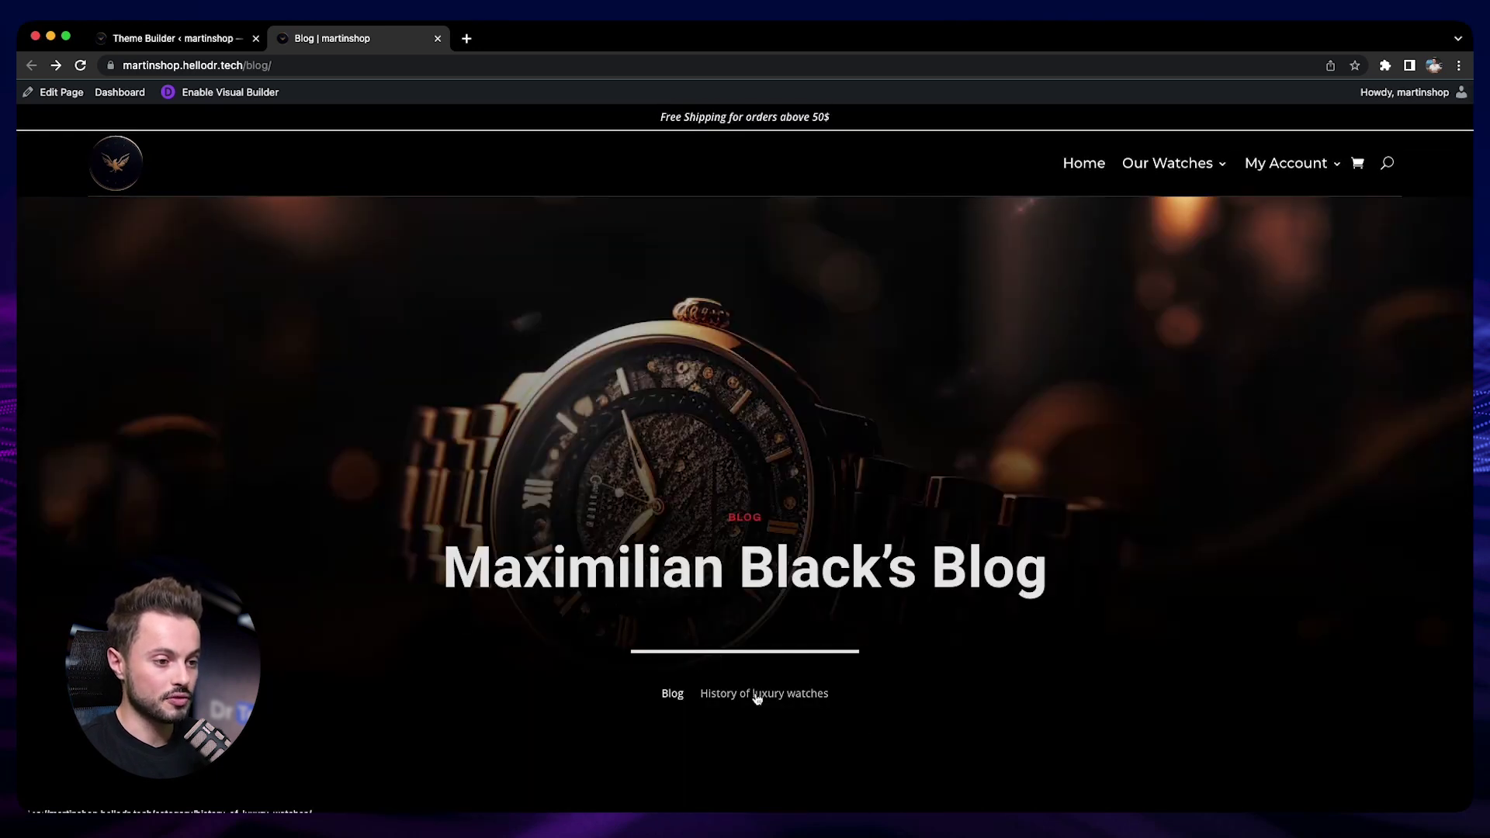
{"action": "left_click", "coordinate": [812, 700]}
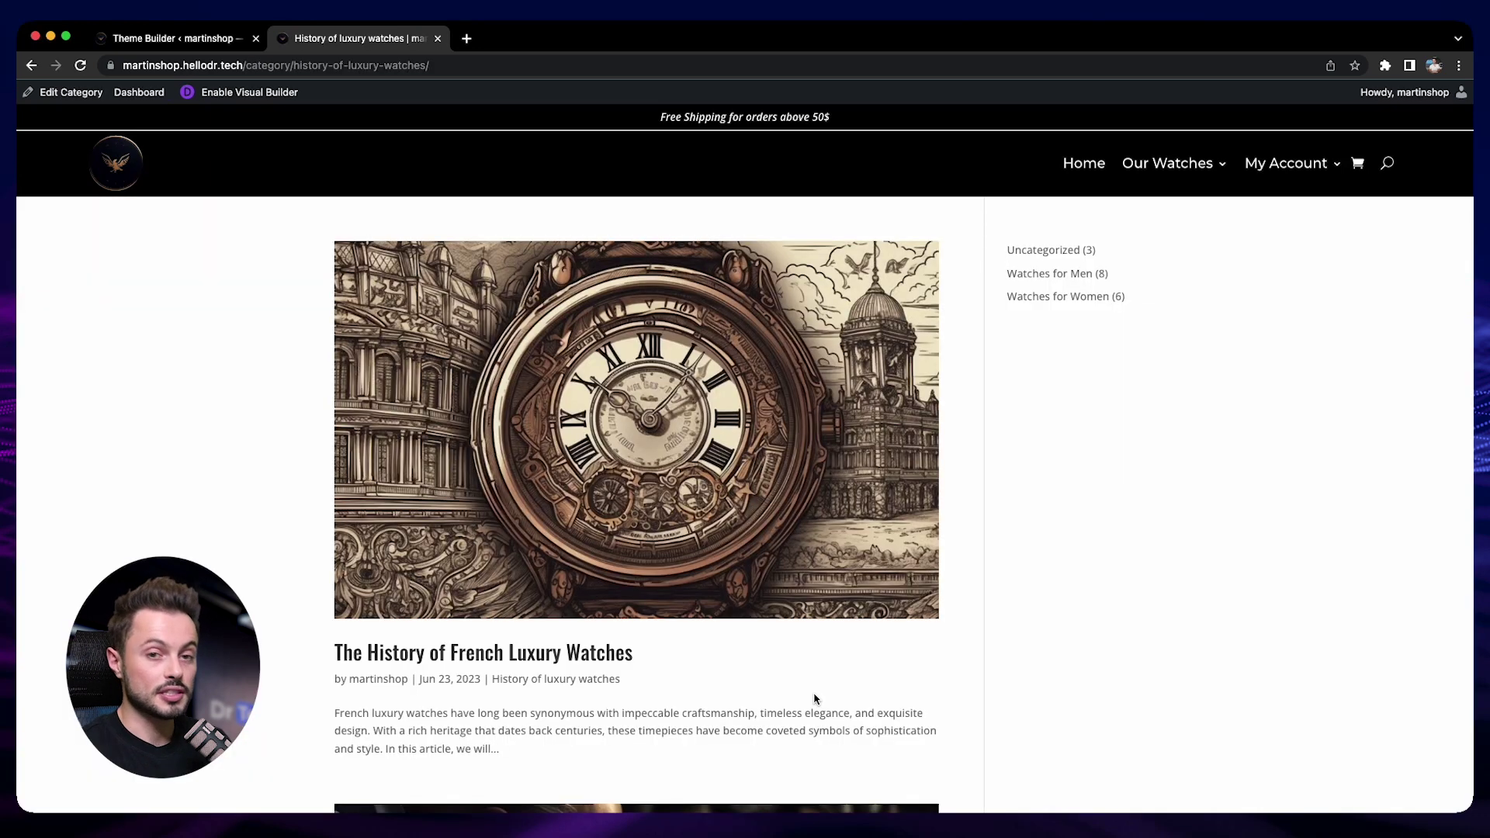
{"action": "scroll", "coordinate": [961, 649], "scroll_direction": "down", "scroll_amount": 7}
{"action": "scroll", "coordinate": [960, 649], "scroll_direction": "up", "scroll_amount": 7}
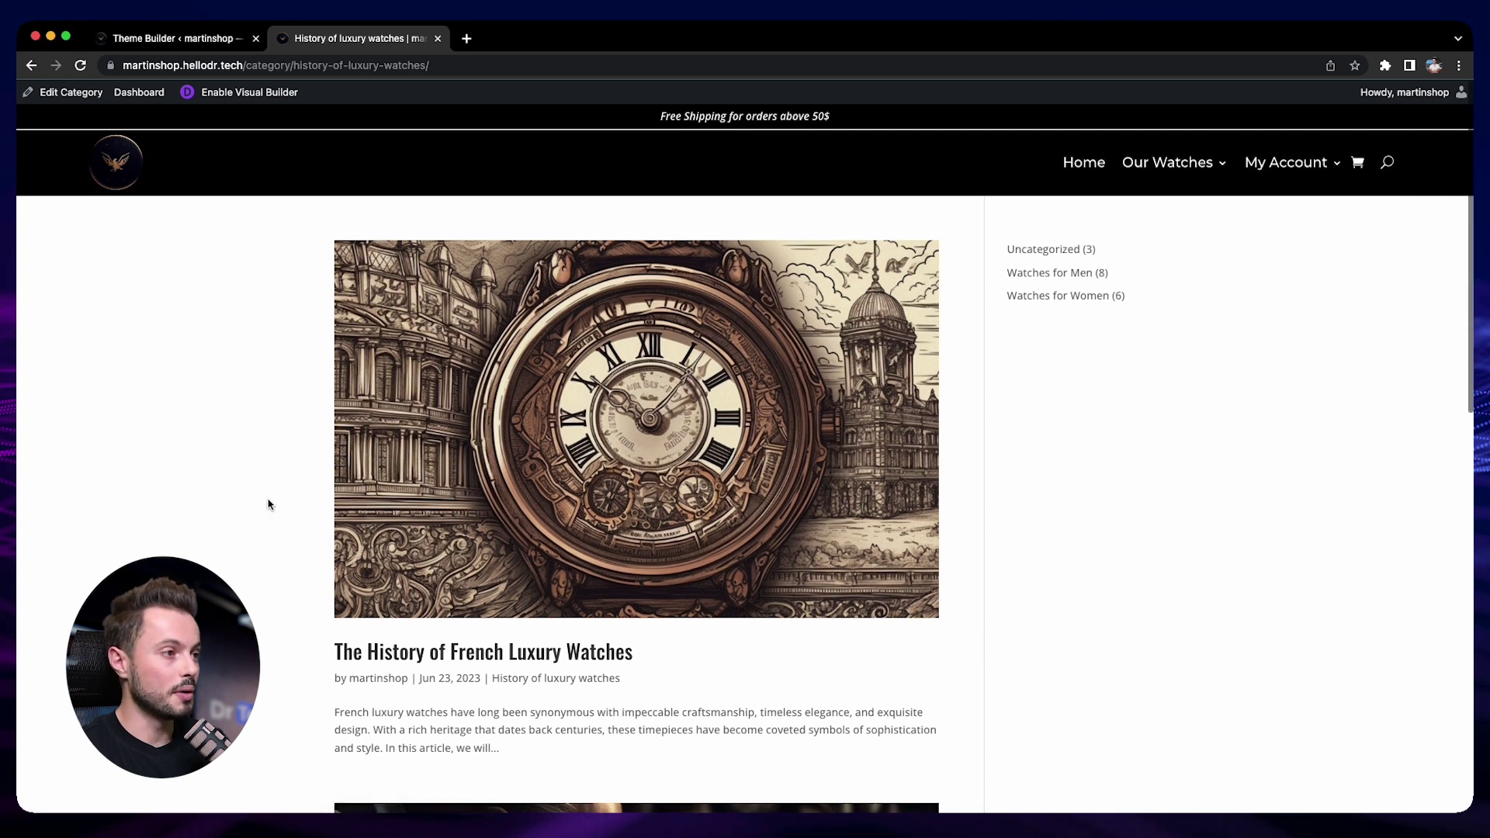
In the Divi Theme Builder, create a new template assigned to All Category Pages and save the changes
{"action": "left_click", "coordinate": [165, 42]}
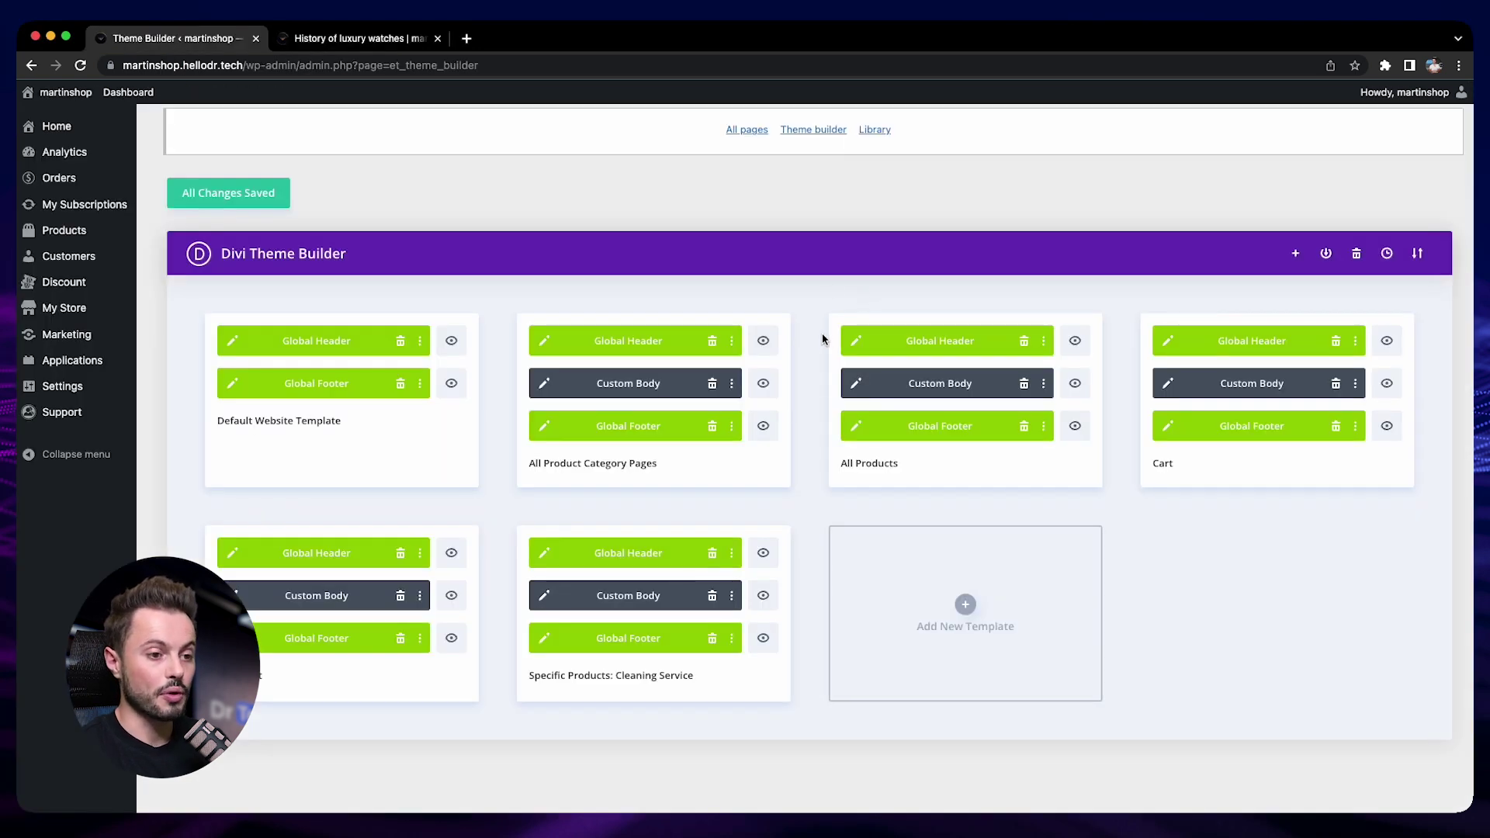
{"action": "left_click", "coordinate": [1014, 603]}
{"action": "left_click", "coordinate": [1032, 600]}
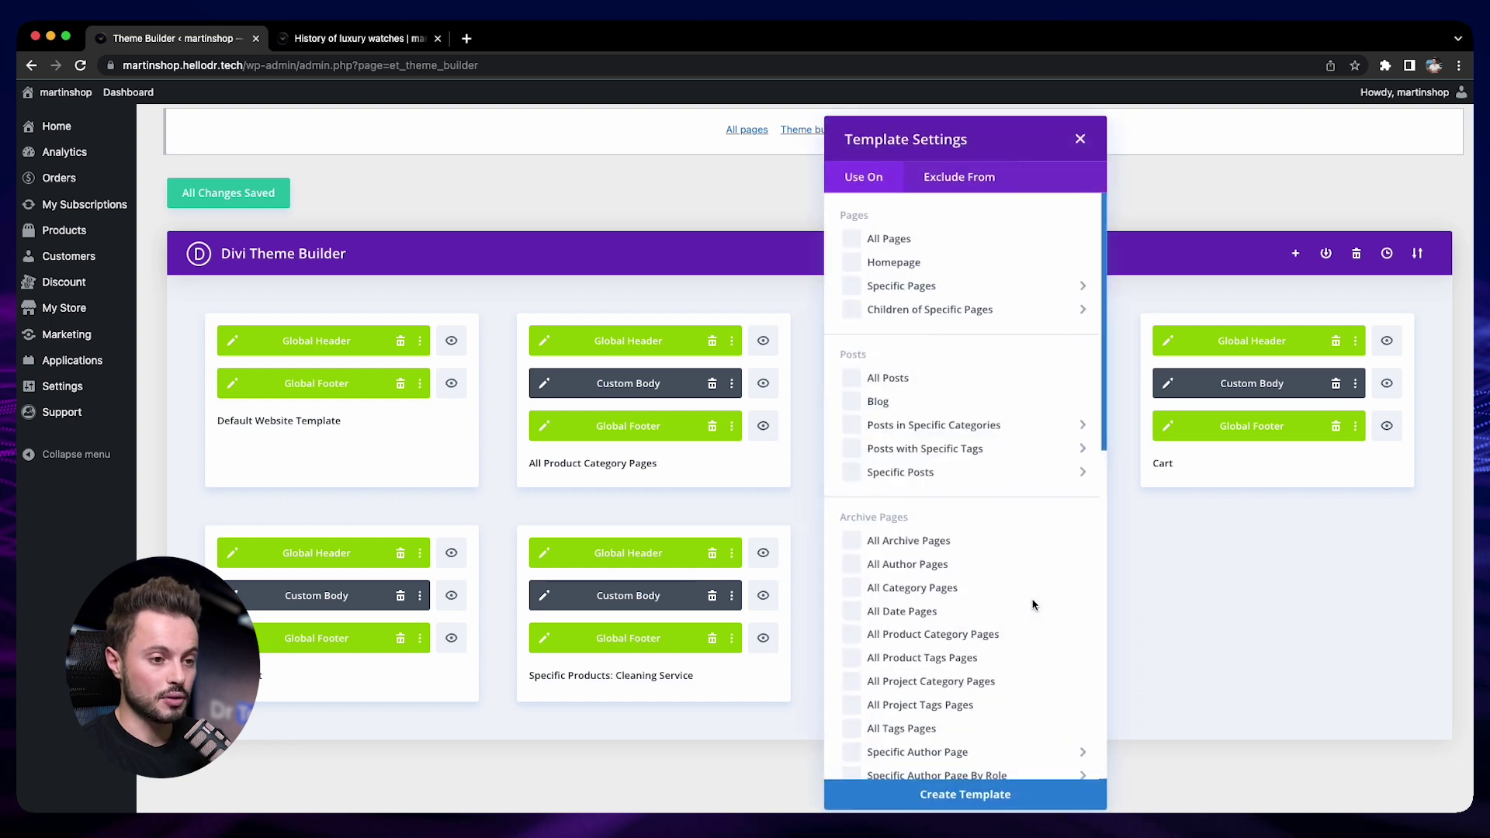
{"action": "scroll", "coordinate": [1036, 601], "scroll_direction": "down", "scroll_amount": 3}
{"action": "scroll", "coordinate": [1036, 599], "scroll_direction": "down", "scroll_amount": 2}
{"action": "scroll", "coordinate": [1032, 593], "scroll_direction": "up", "scroll_amount": 2}
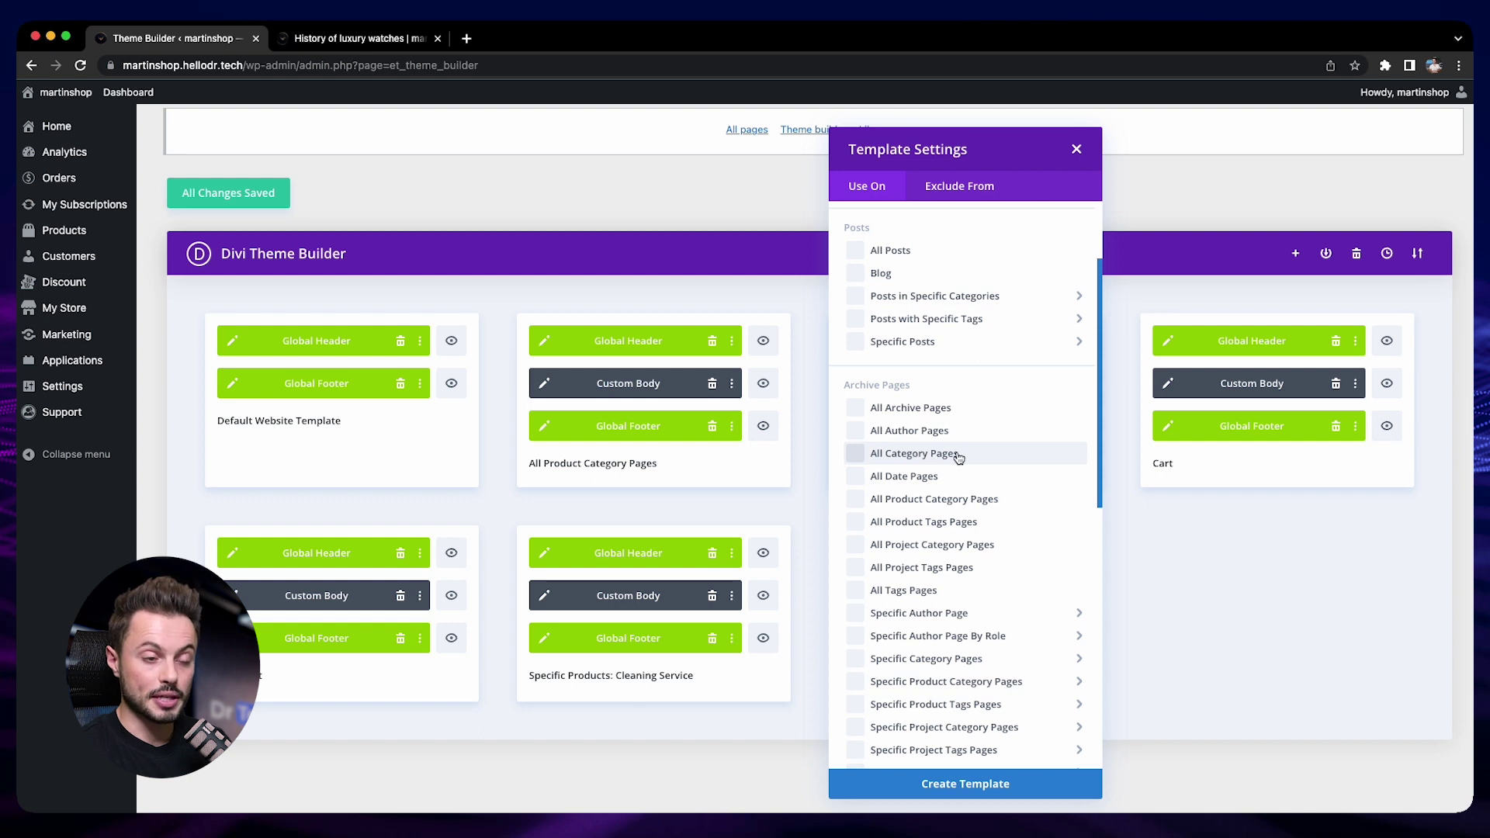
{"action": "left_click", "coordinate": [1044, 785]}
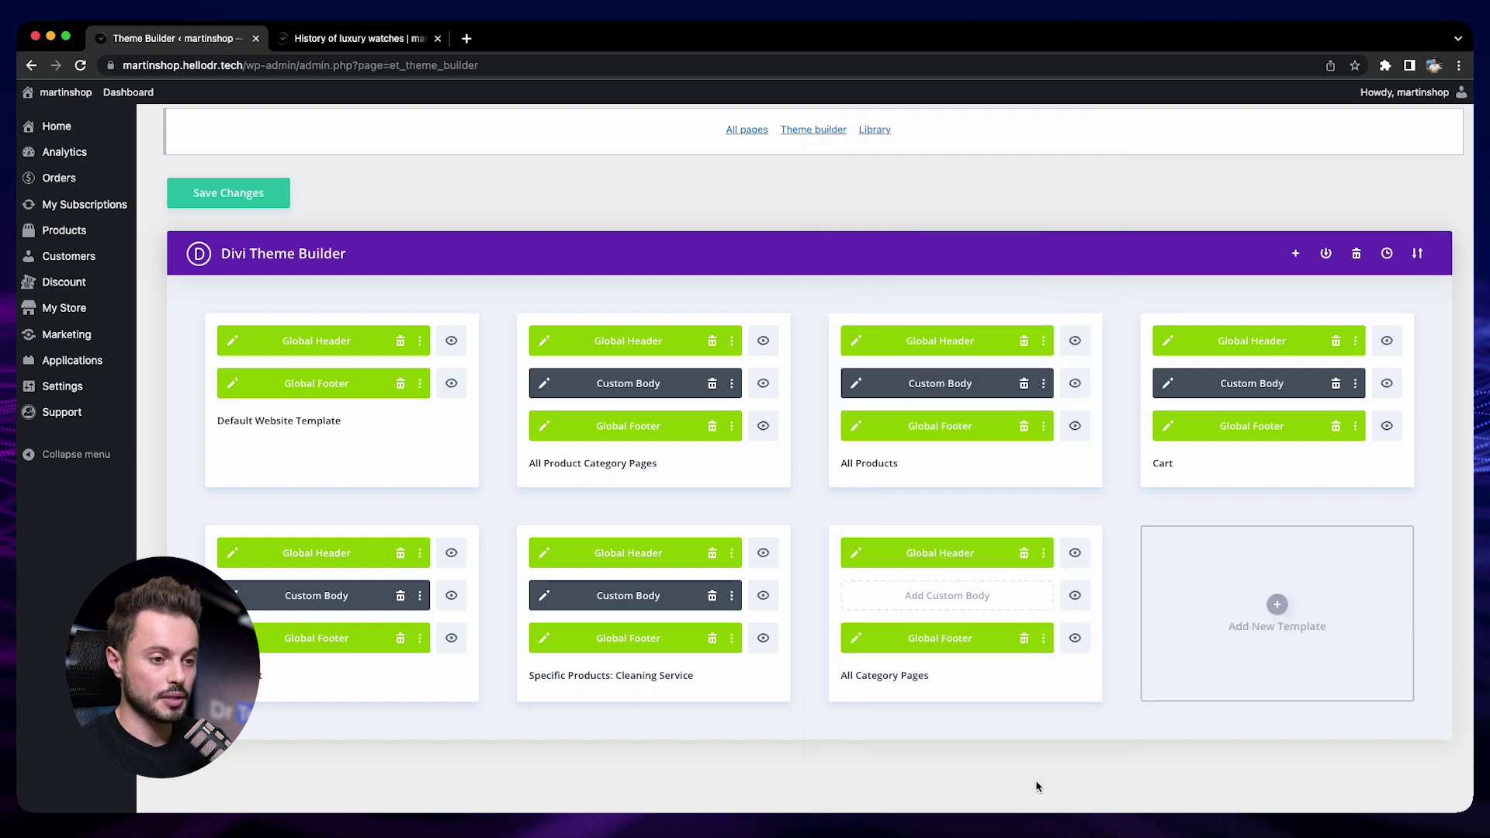
{"action": "left_click", "coordinate": [271, 198]}
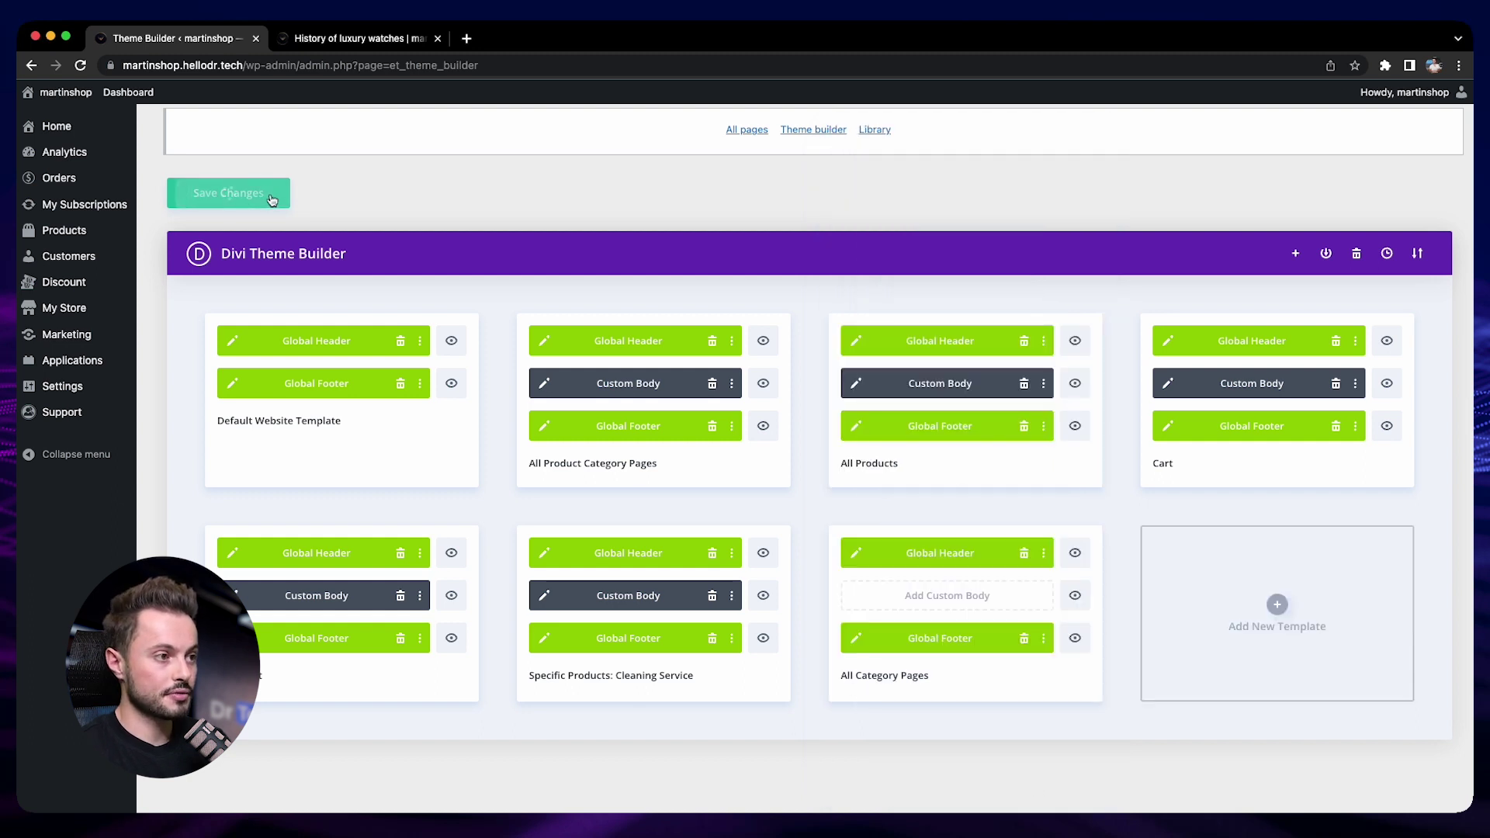
Start a custom body for the All Category Pages template, search premade layouts for "blog" and load the Web Developer Blog Page layout
{"action": "left_click", "coordinate": [905, 596]}
{"action": "left_click", "coordinate": [910, 581]}
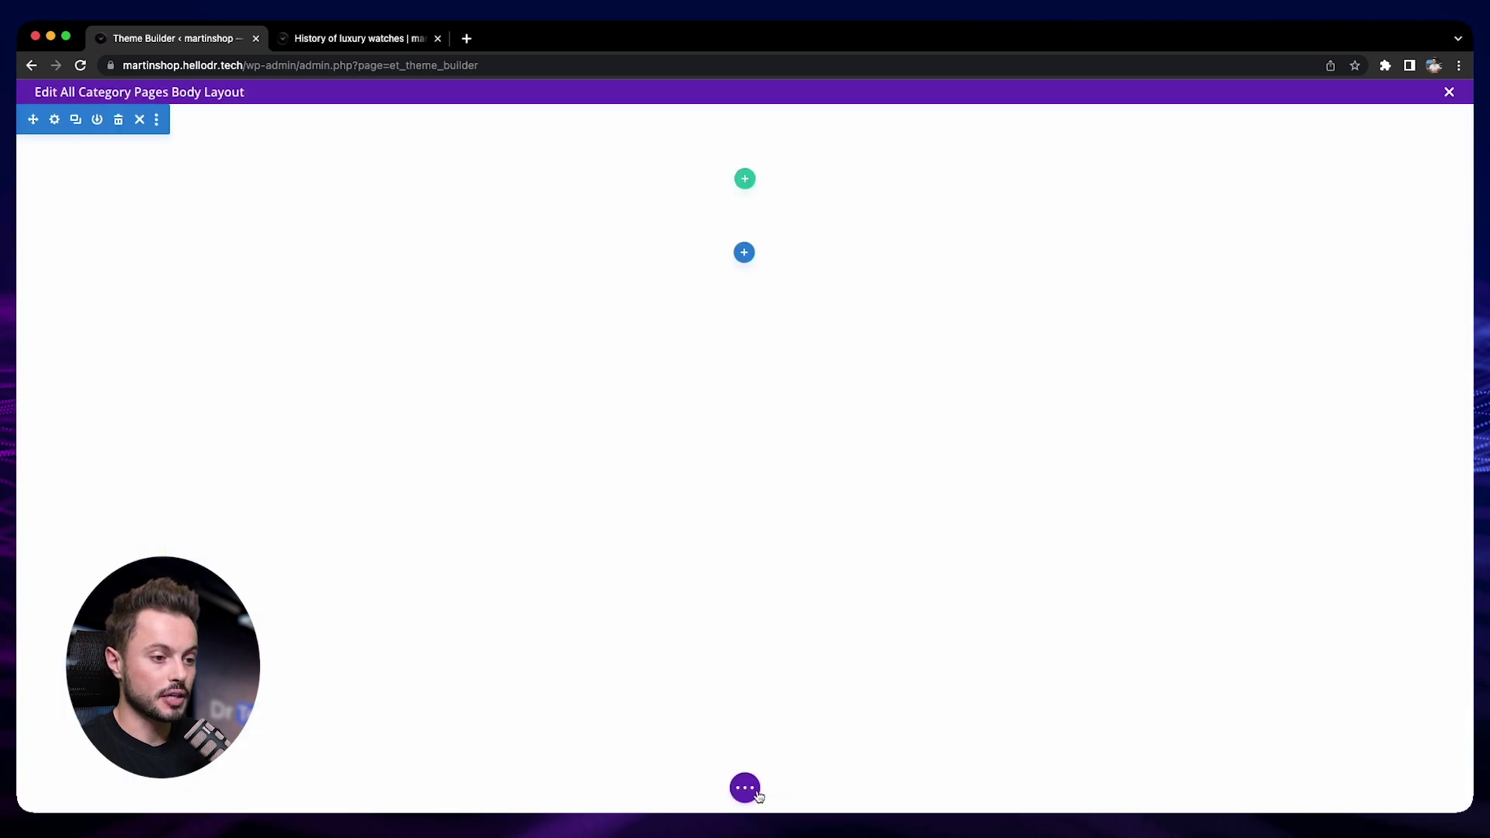
{"action": "left_click", "coordinate": [745, 788]}
{"action": "left_click", "coordinate": [591, 789]}
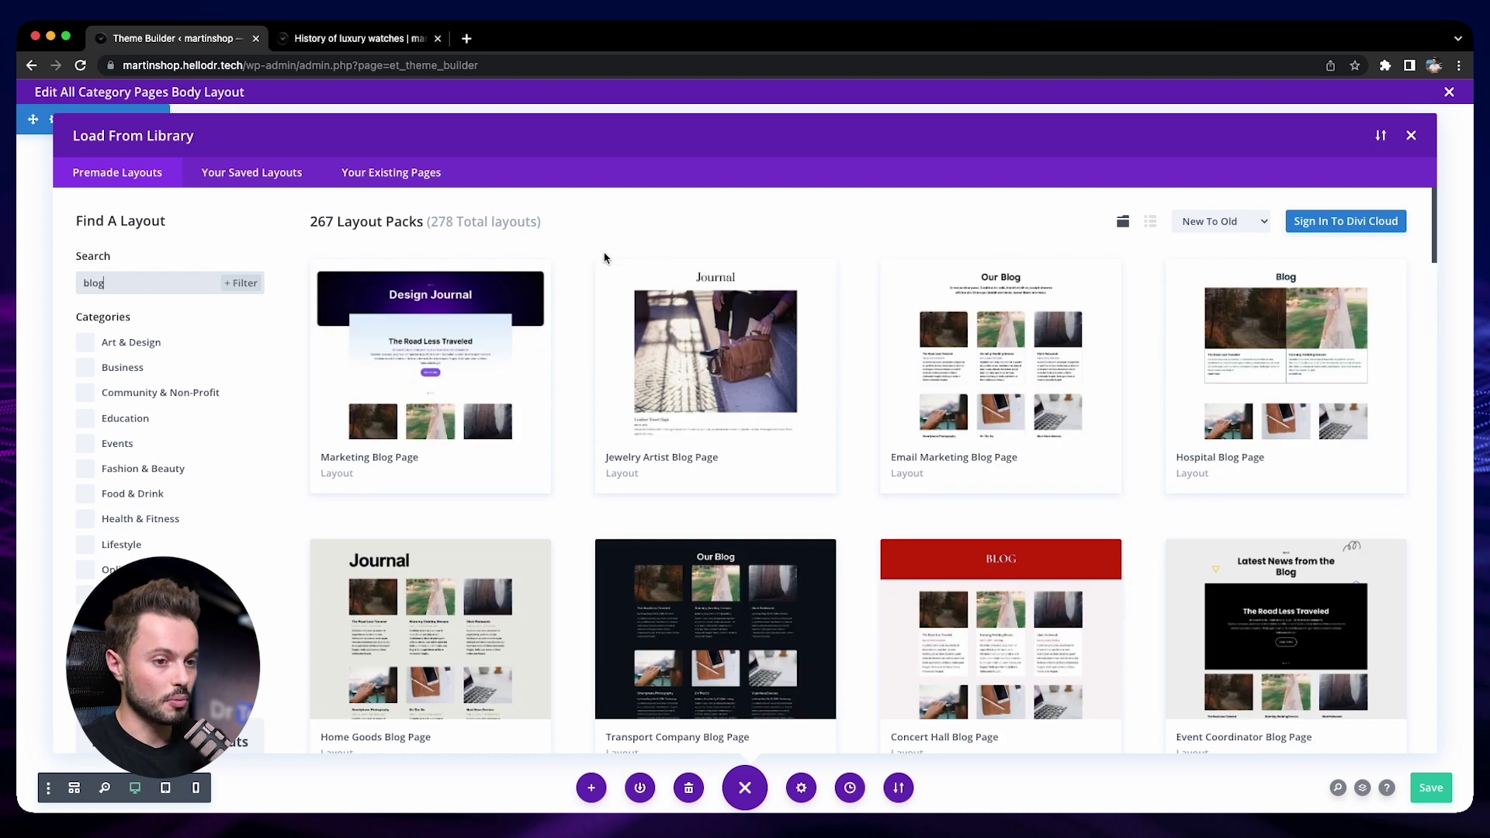
{"action": "scroll", "coordinate": [606, 257], "scroll_direction": "down", "scroll_amount": 15}
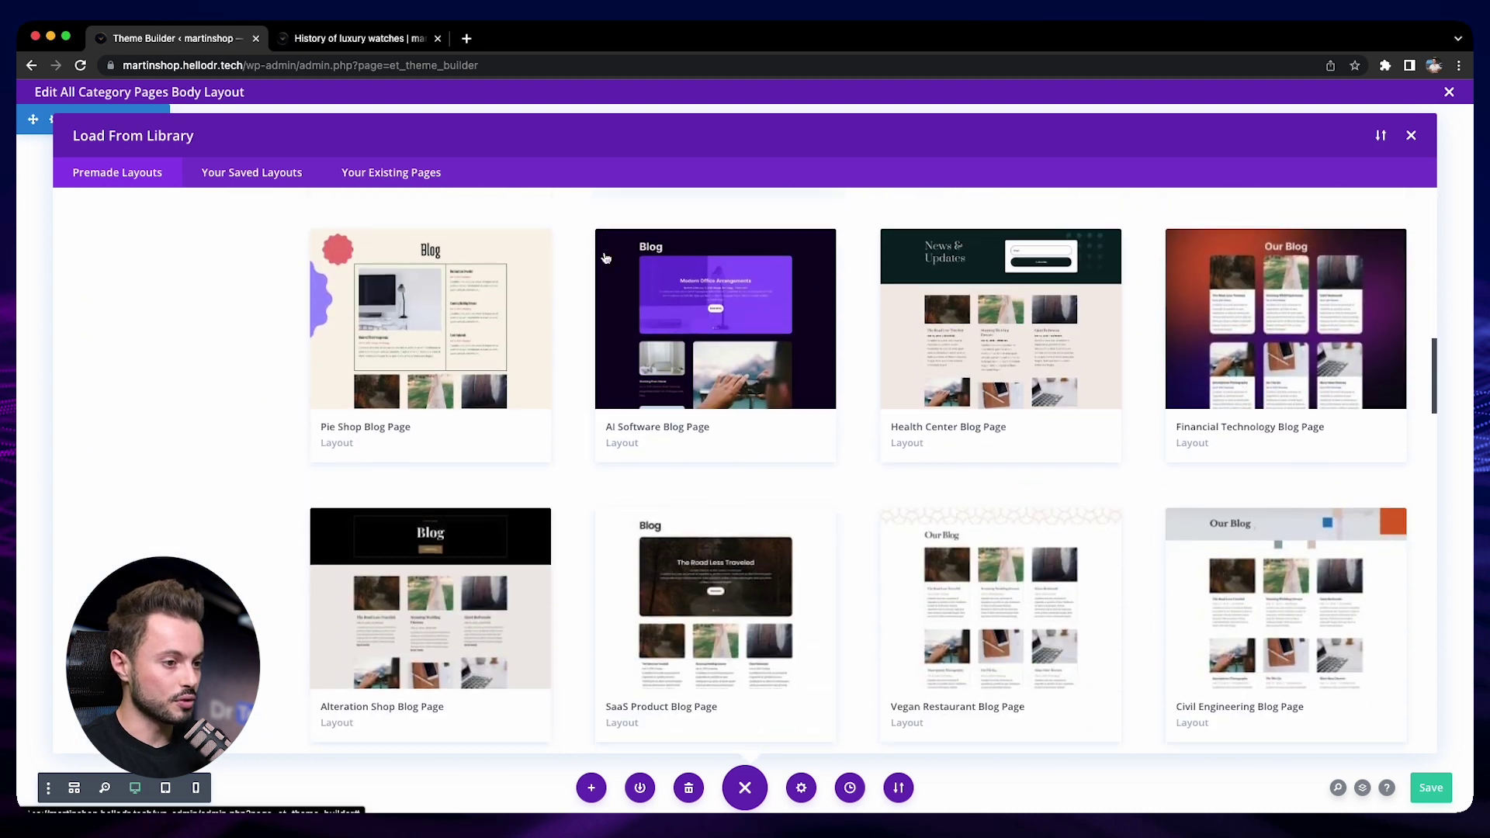
{"action": "scroll", "coordinate": [607, 257], "scroll_direction": "down", "scroll_amount": 16}
{"action": "scroll", "coordinate": [606, 257], "scroll_direction": "down", "scroll_amount": 1}
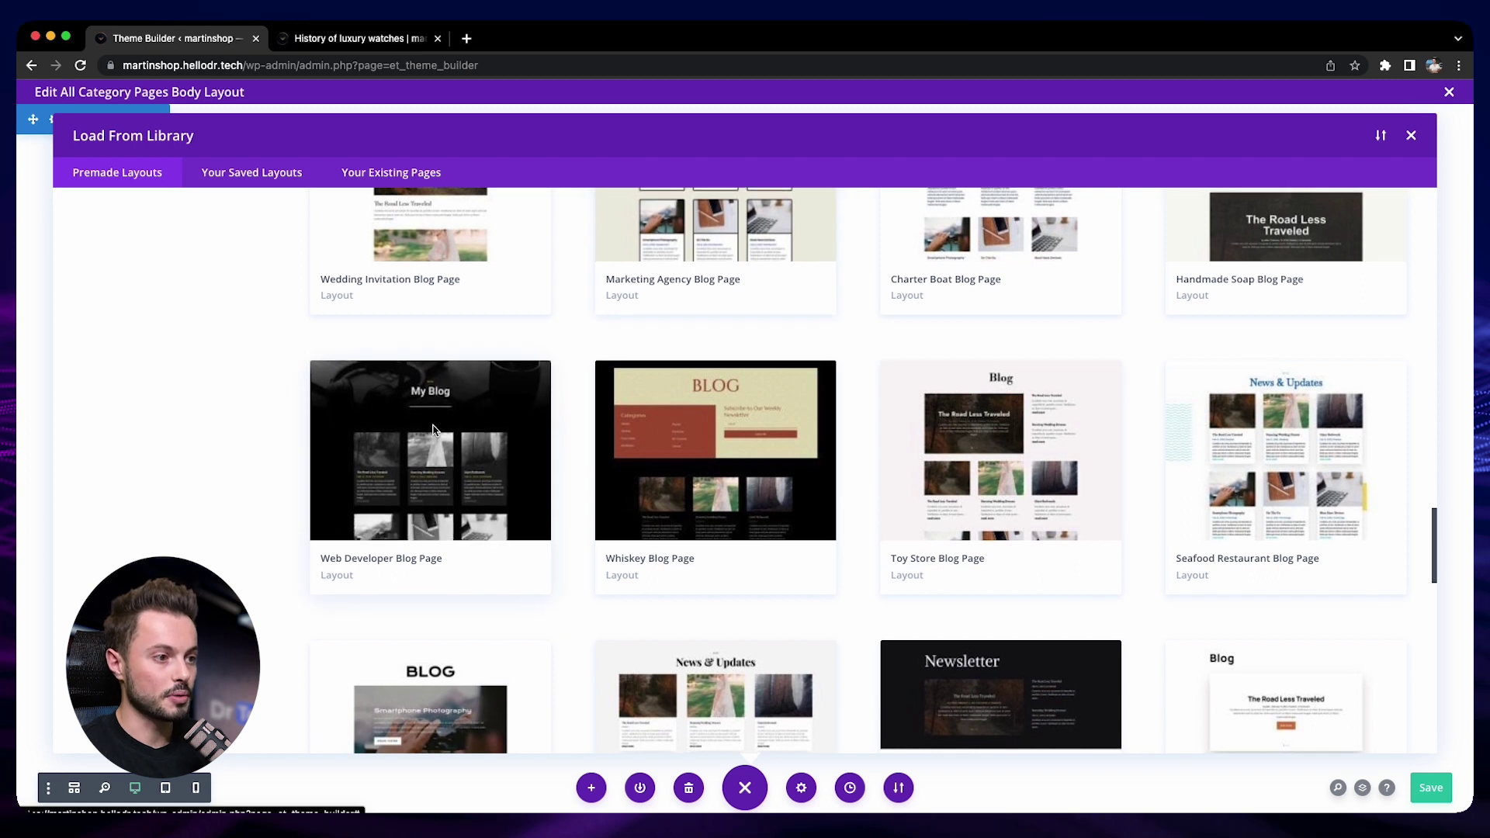
{"action": "left_click", "coordinate": [433, 429]}
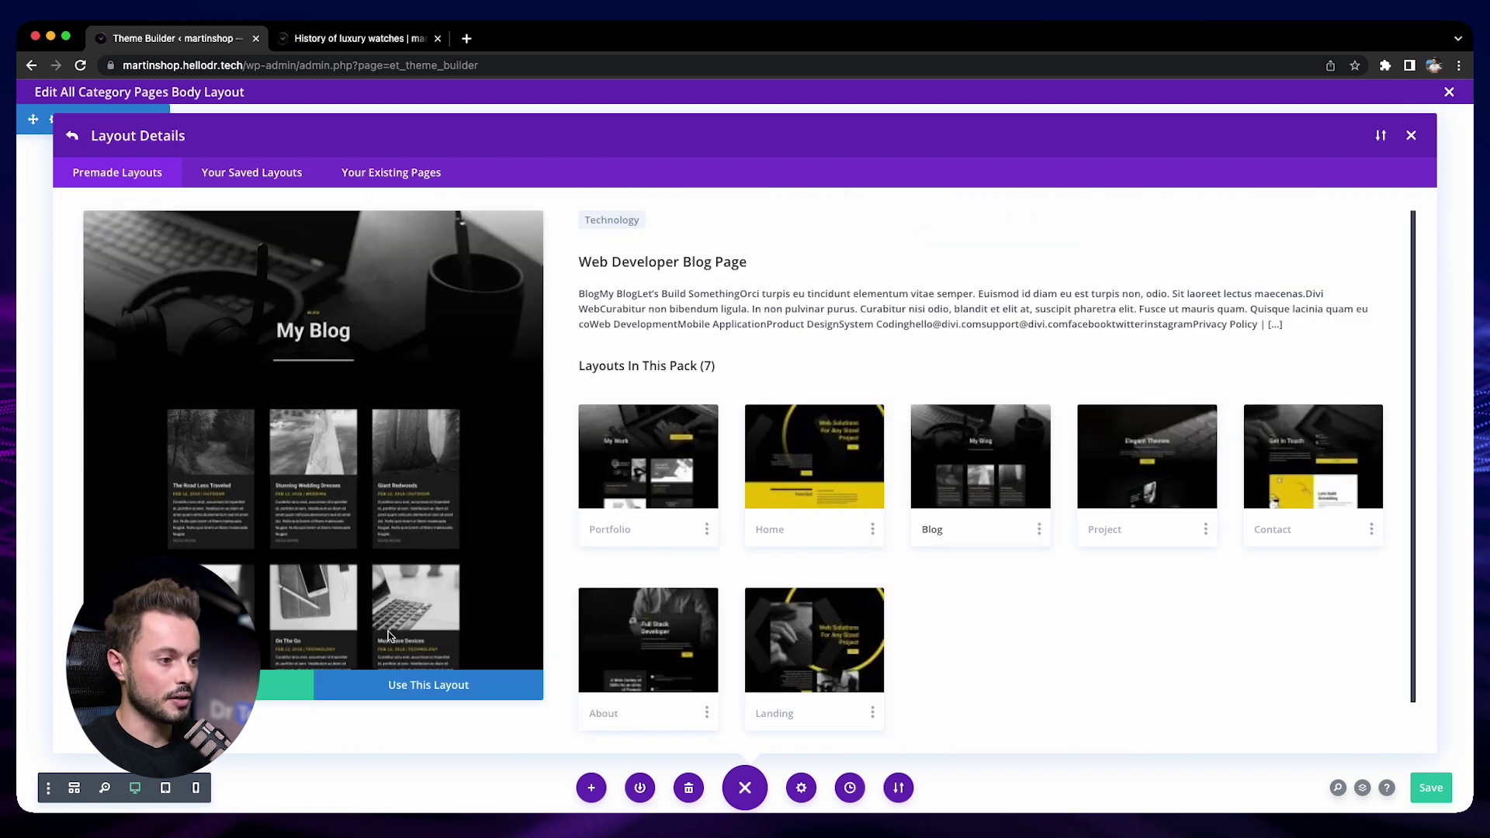
{"action": "left_click", "coordinate": [423, 691]}
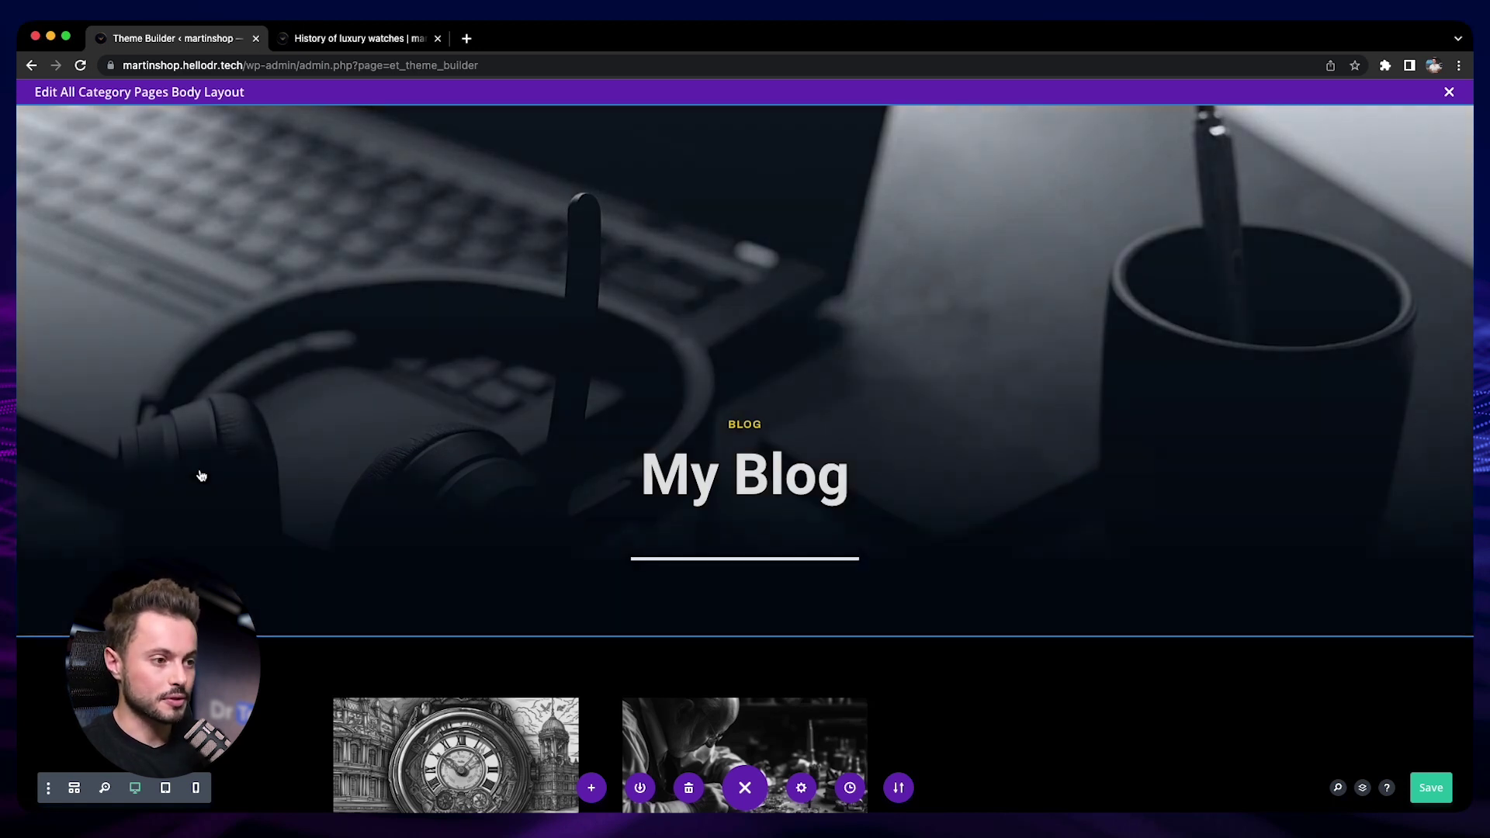
Delete the email subscription form beneath the blog posts
{"action": "scroll", "coordinate": [199, 476], "scroll_direction": "down", "scroll_amount": 10}
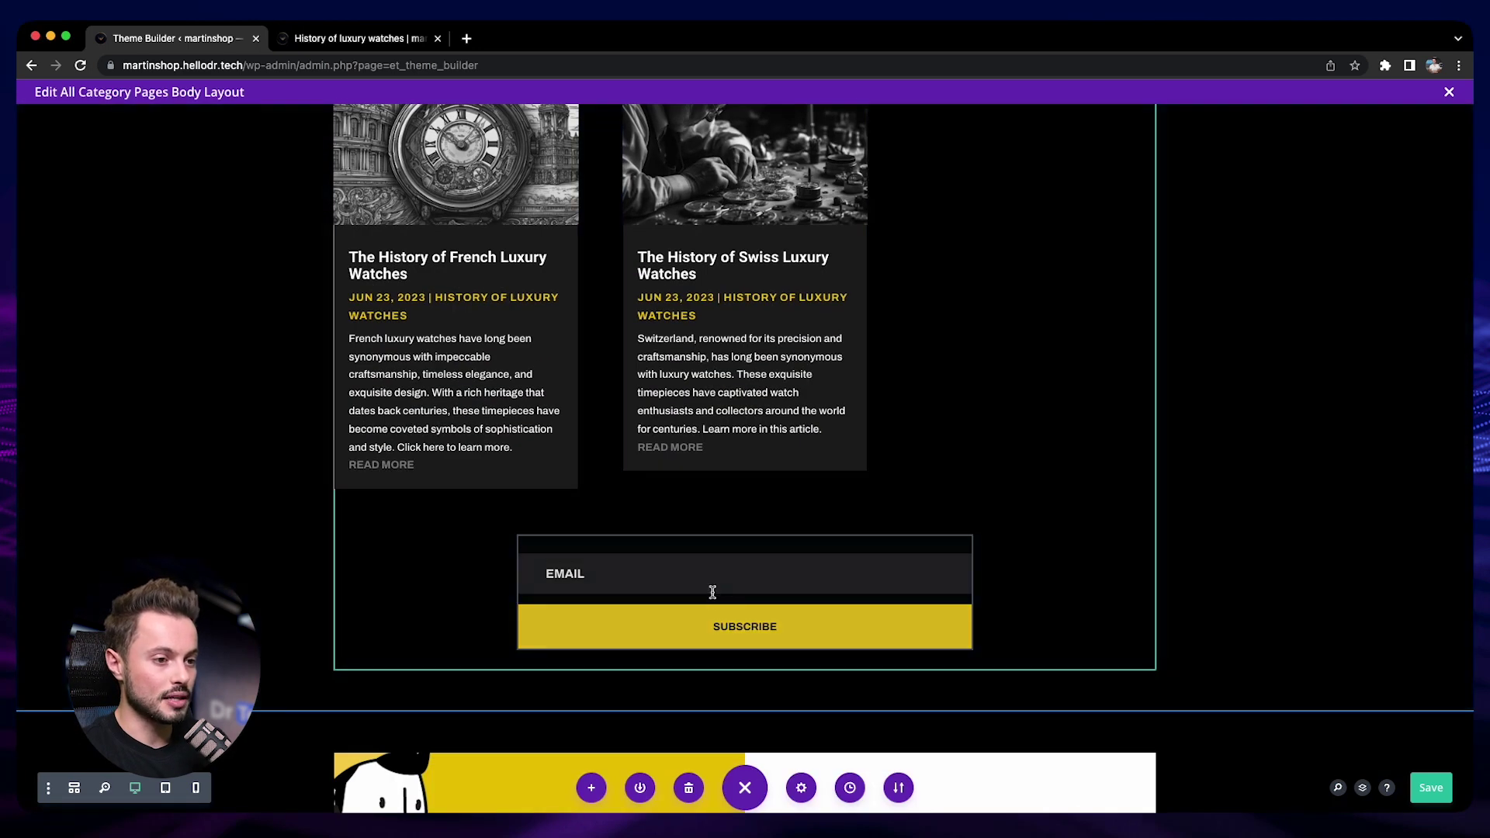
{"action": "left_click", "coordinate": [771, 573]}
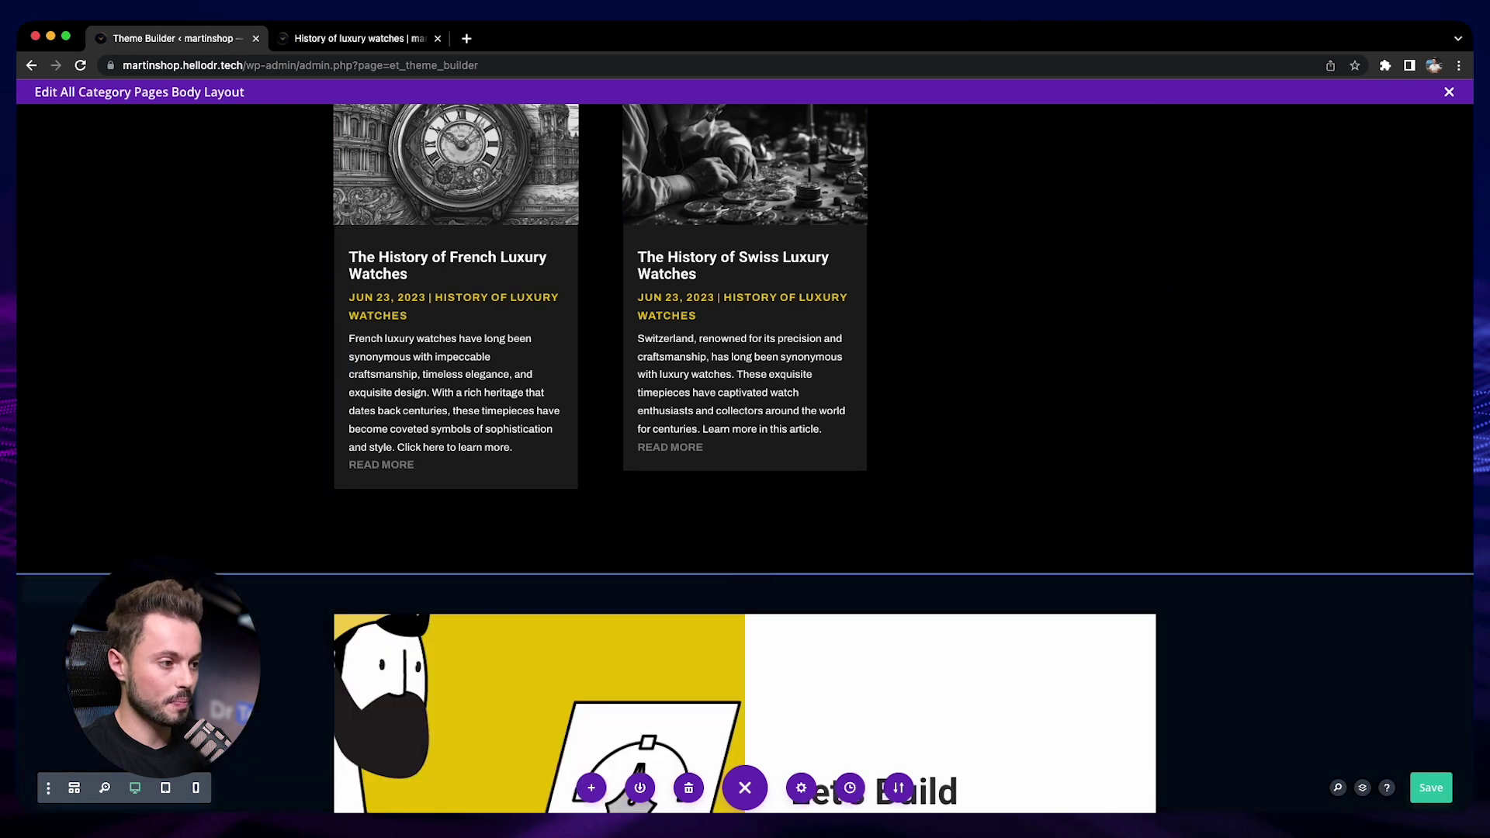
Replace the hero section's background image with the dark luxury watch photo
{"action": "scroll", "coordinate": [773, 575], "scroll_direction": "up", "scroll_amount": 8}
{"action": "scroll", "coordinate": [744, 458], "scroll_direction": "up", "scroll_amount": 2}
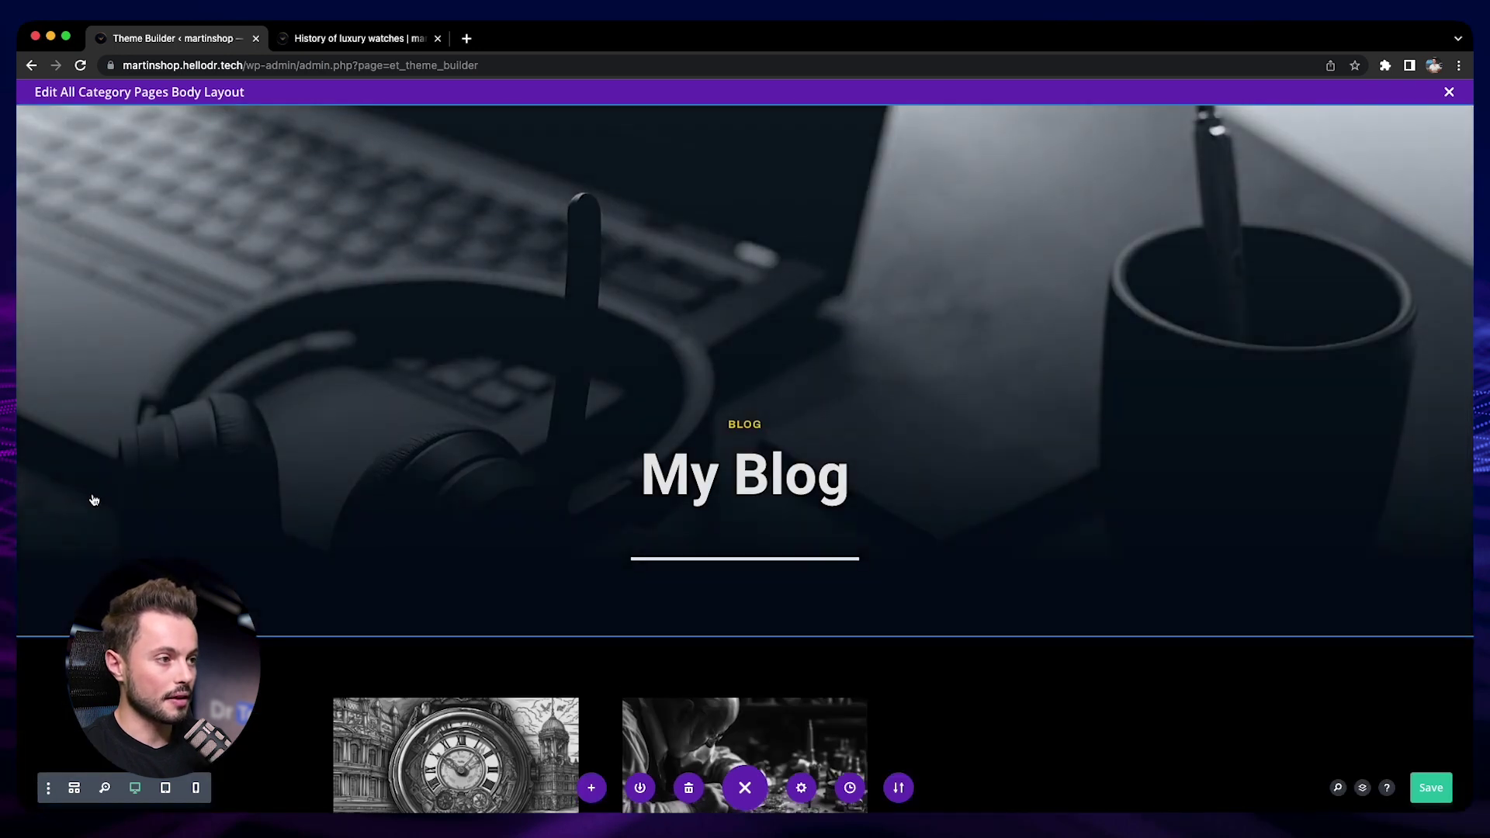
{"action": "mouse_move", "coordinate": [108, 251]}
{"action": "left_click", "coordinate": [54, 118]}
{"action": "left_click", "coordinate": [1041, 369]}
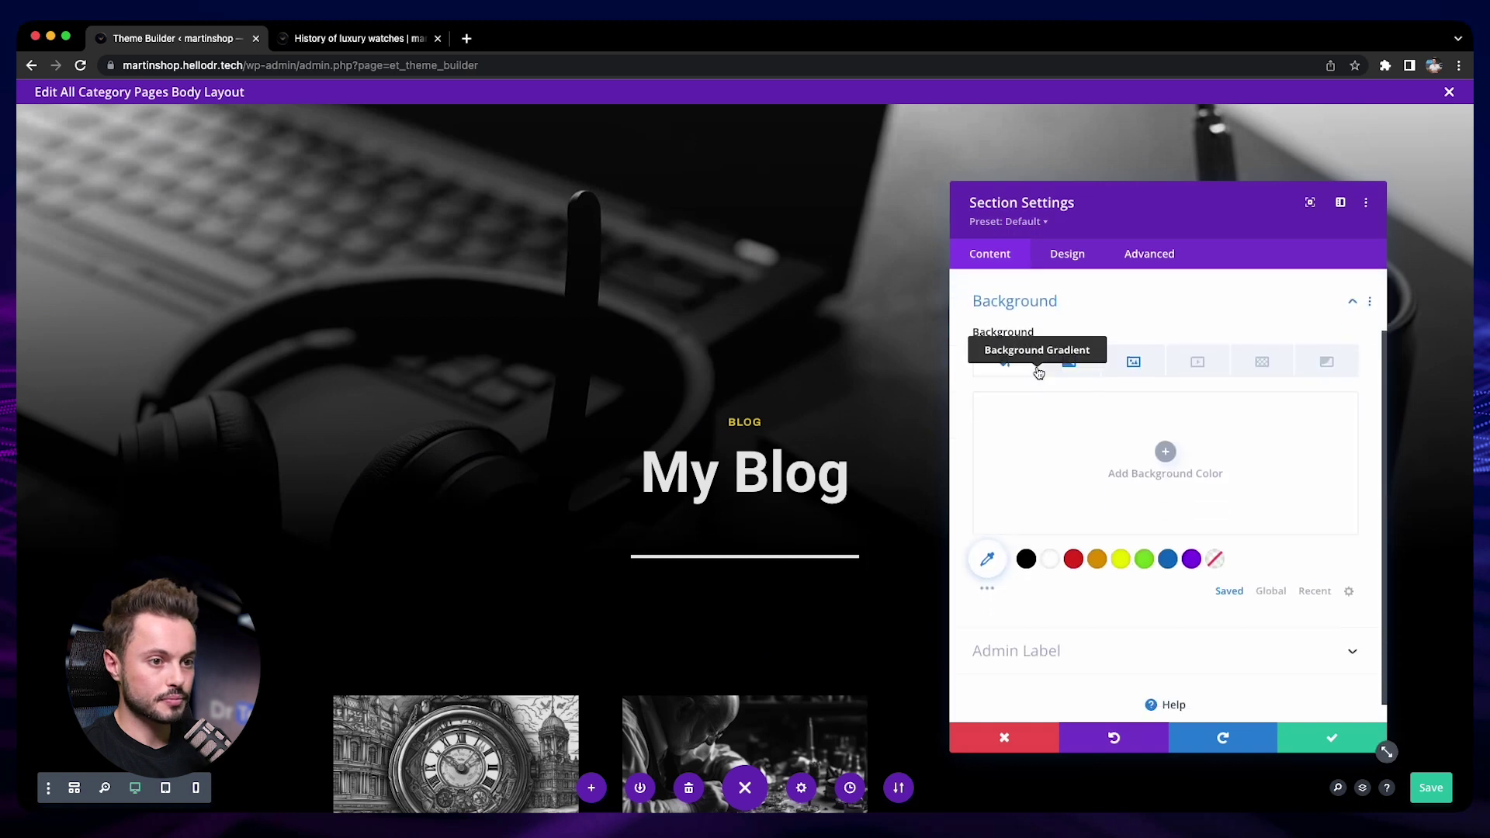
{"action": "left_click", "coordinate": [1131, 352]}
{"action": "left_click", "coordinate": [1215, 449]}
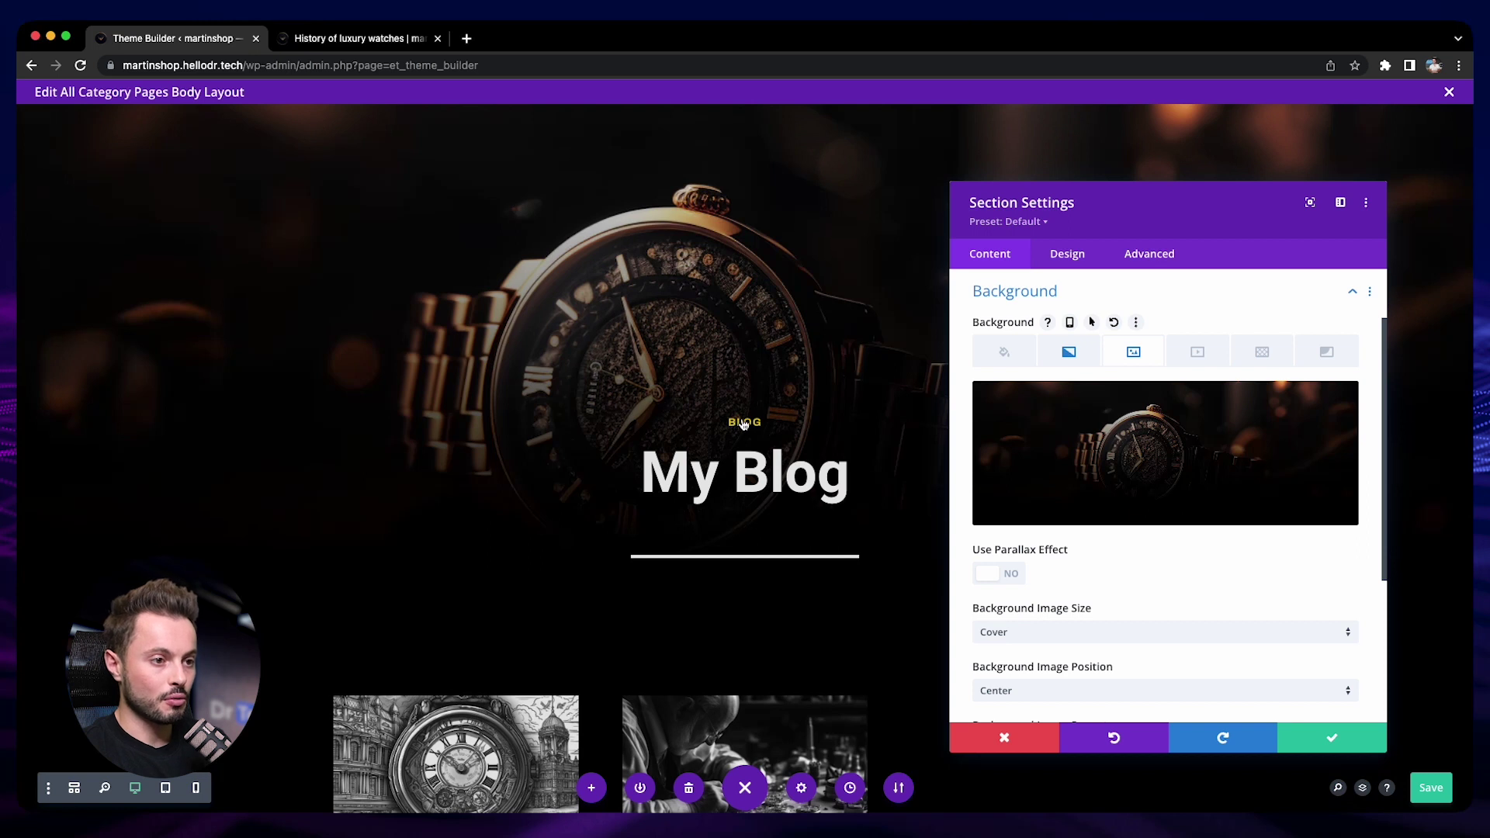
Set the Heading 4 text color of the BLOG label above the title to red and keep the module settings
{"action": "left_click", "coordinate": [743, 424]}
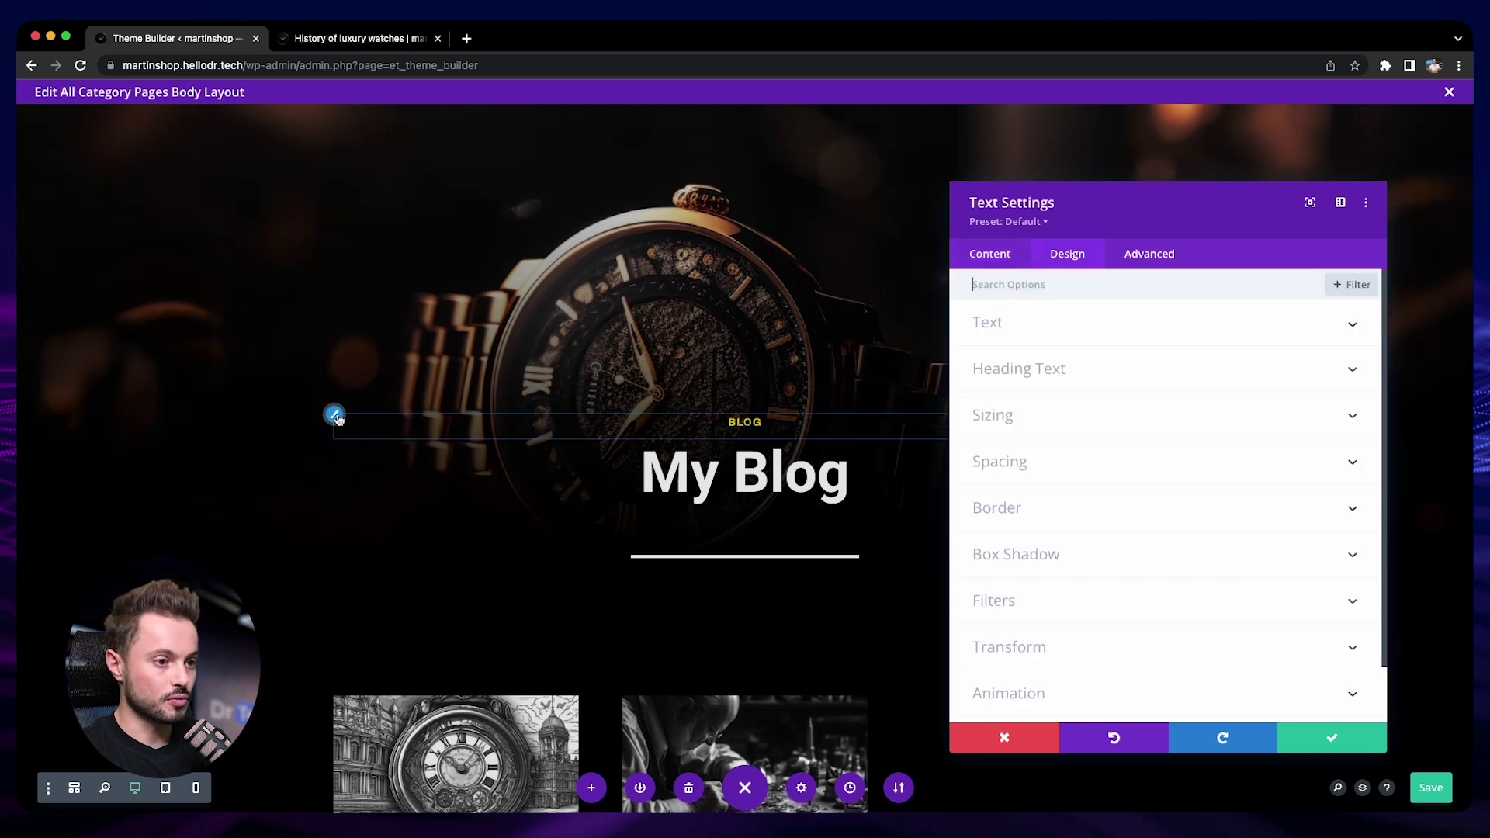
{"action": "left_click", "coordinate": [1017, 369]}
{"action": "left_click", "coordinate": [1073, 630]}
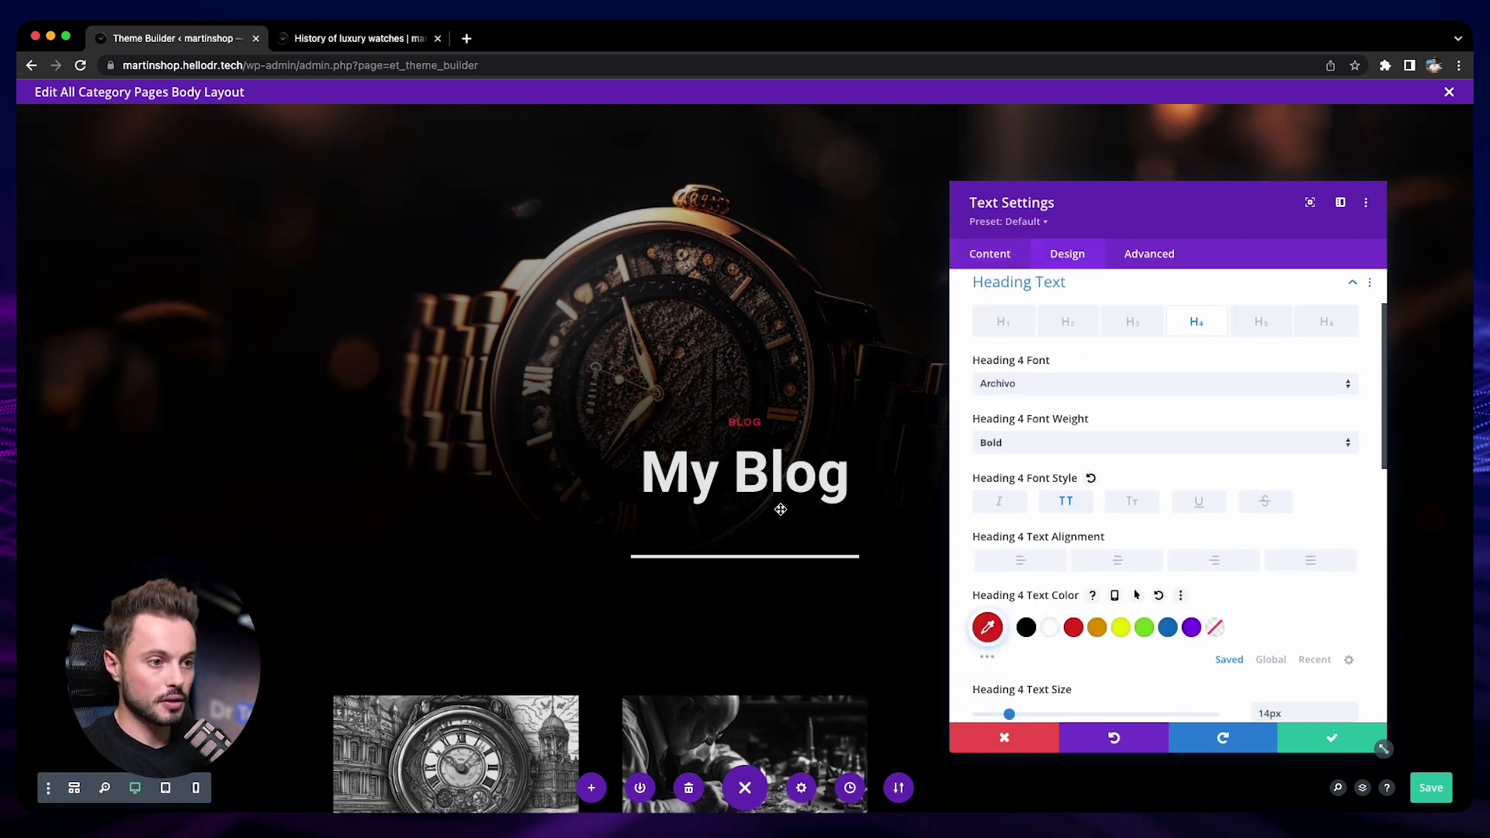
{"action": "left_click", "coordinate": [1332, 738]}
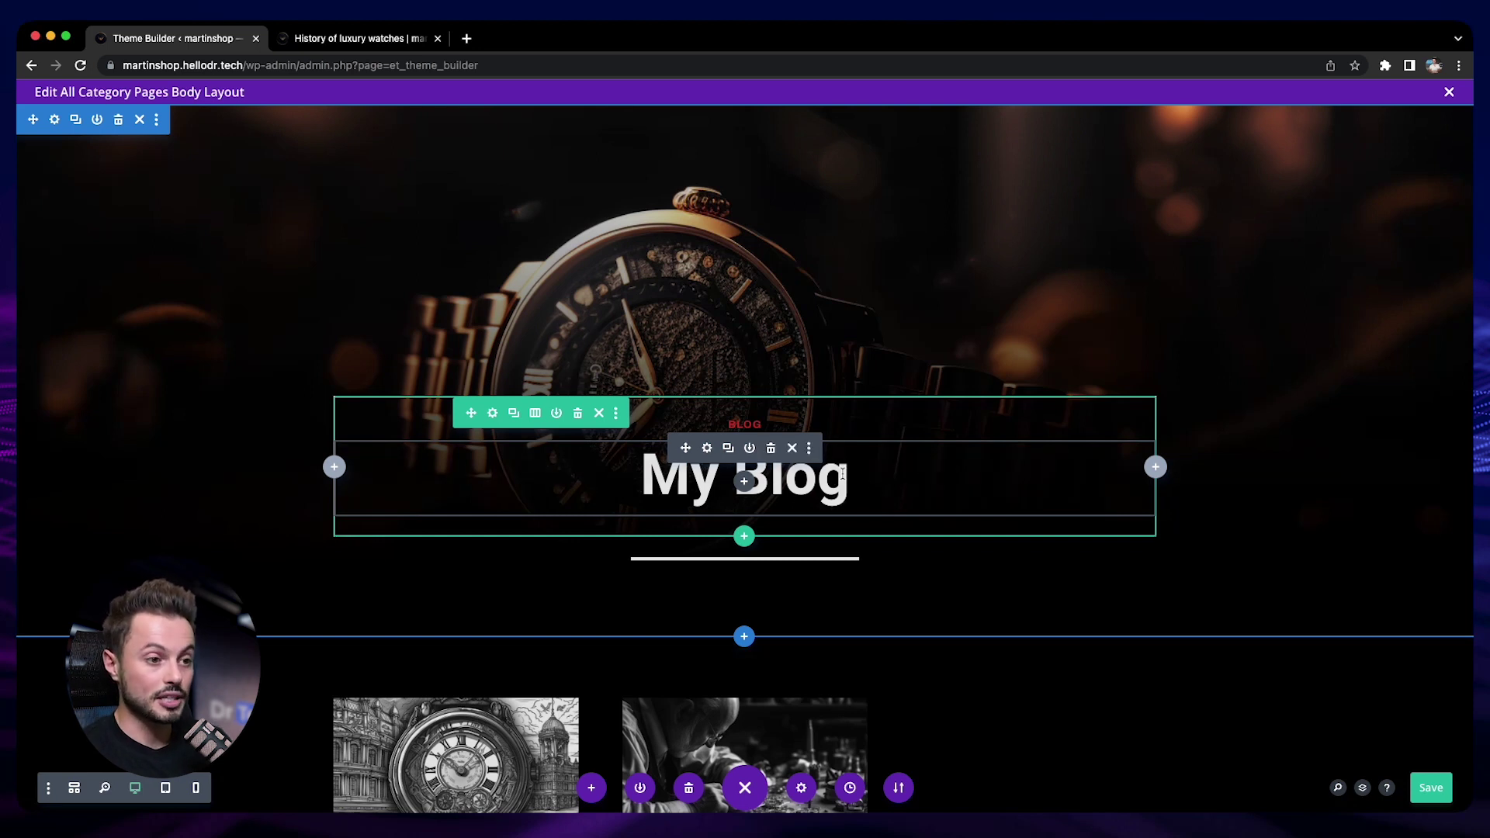
Insert a Post Title module below the My Blog heading and turn off its meta and featured image
{"action": "left_click", "coordinate": [744, 481]}
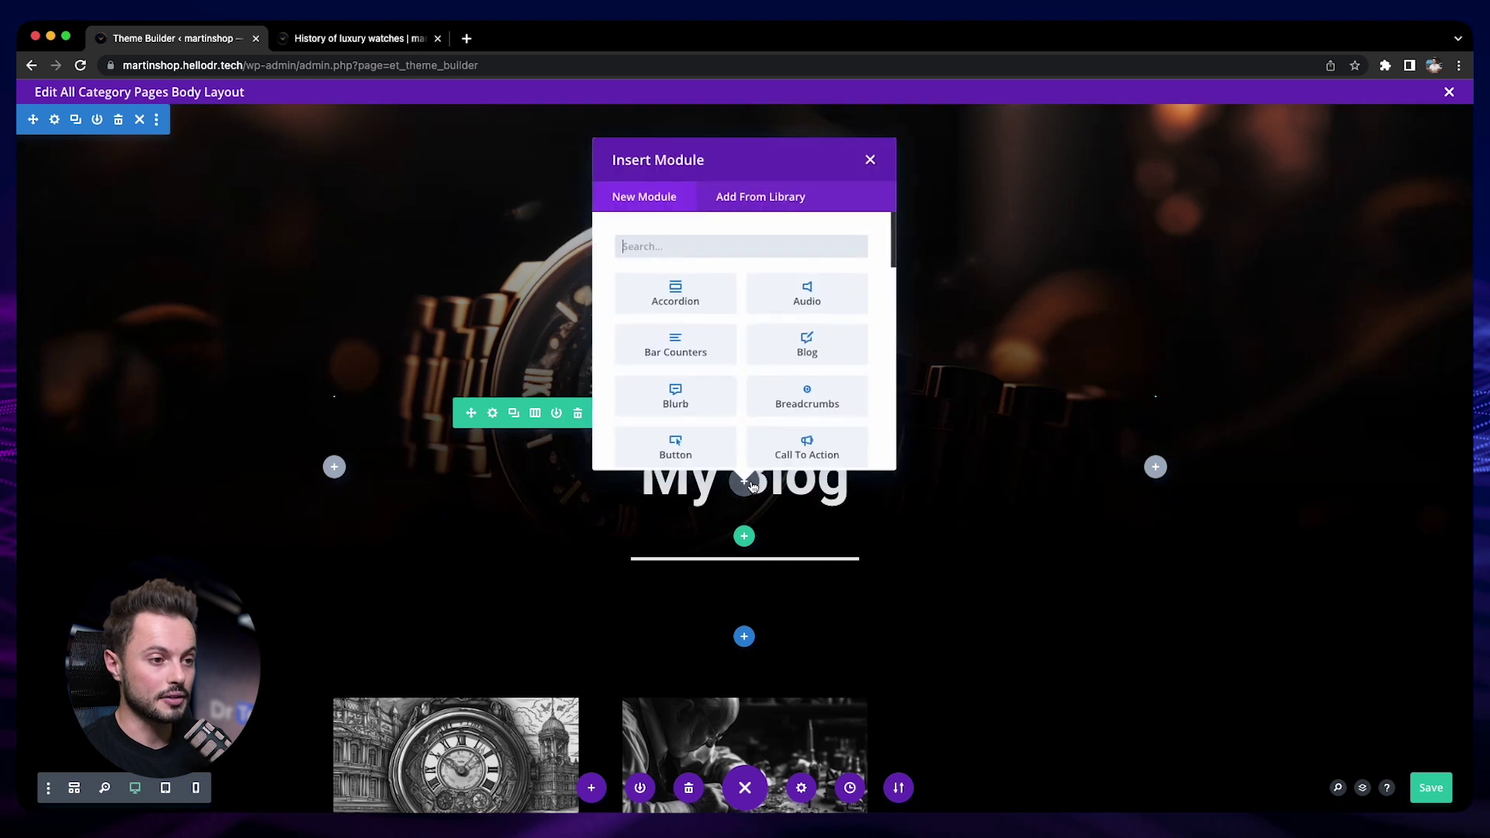
{"action": "type", "text": "titl"}
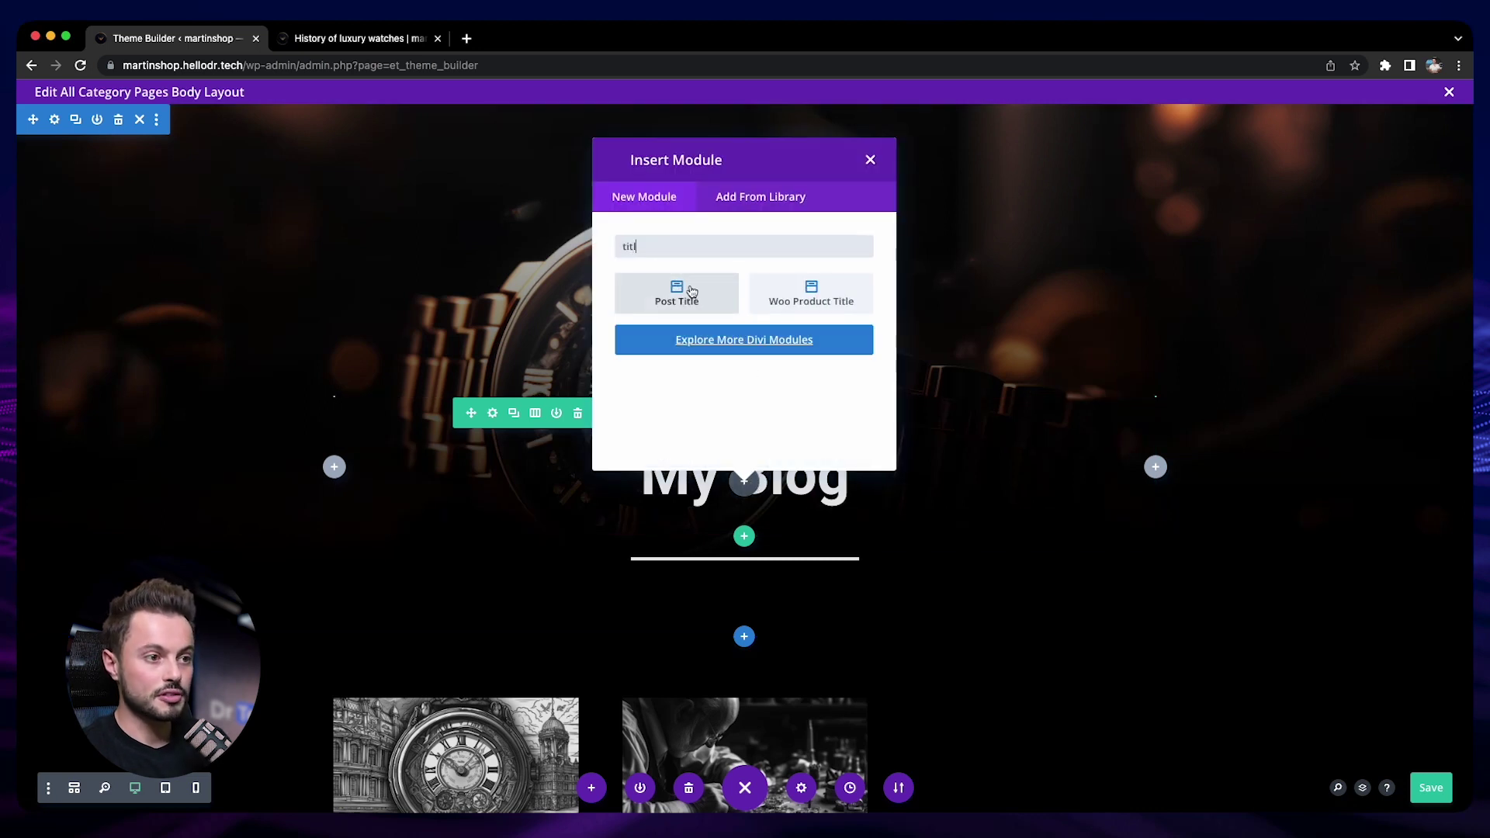
{"action": "left_click", "coordinate": [677, 340]}
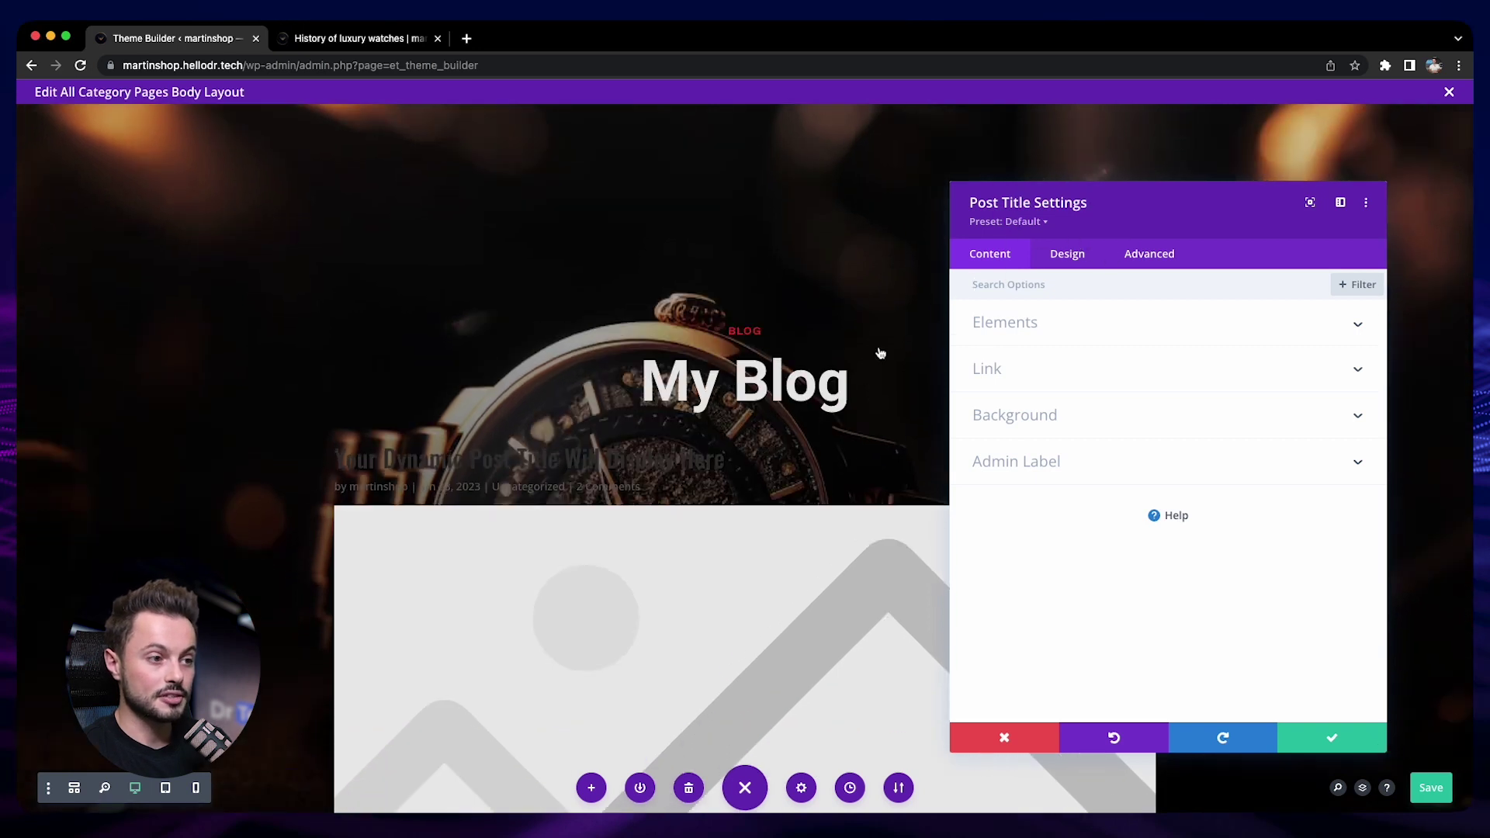
{"action": "left_click", "coordinate": [1081, 339]}
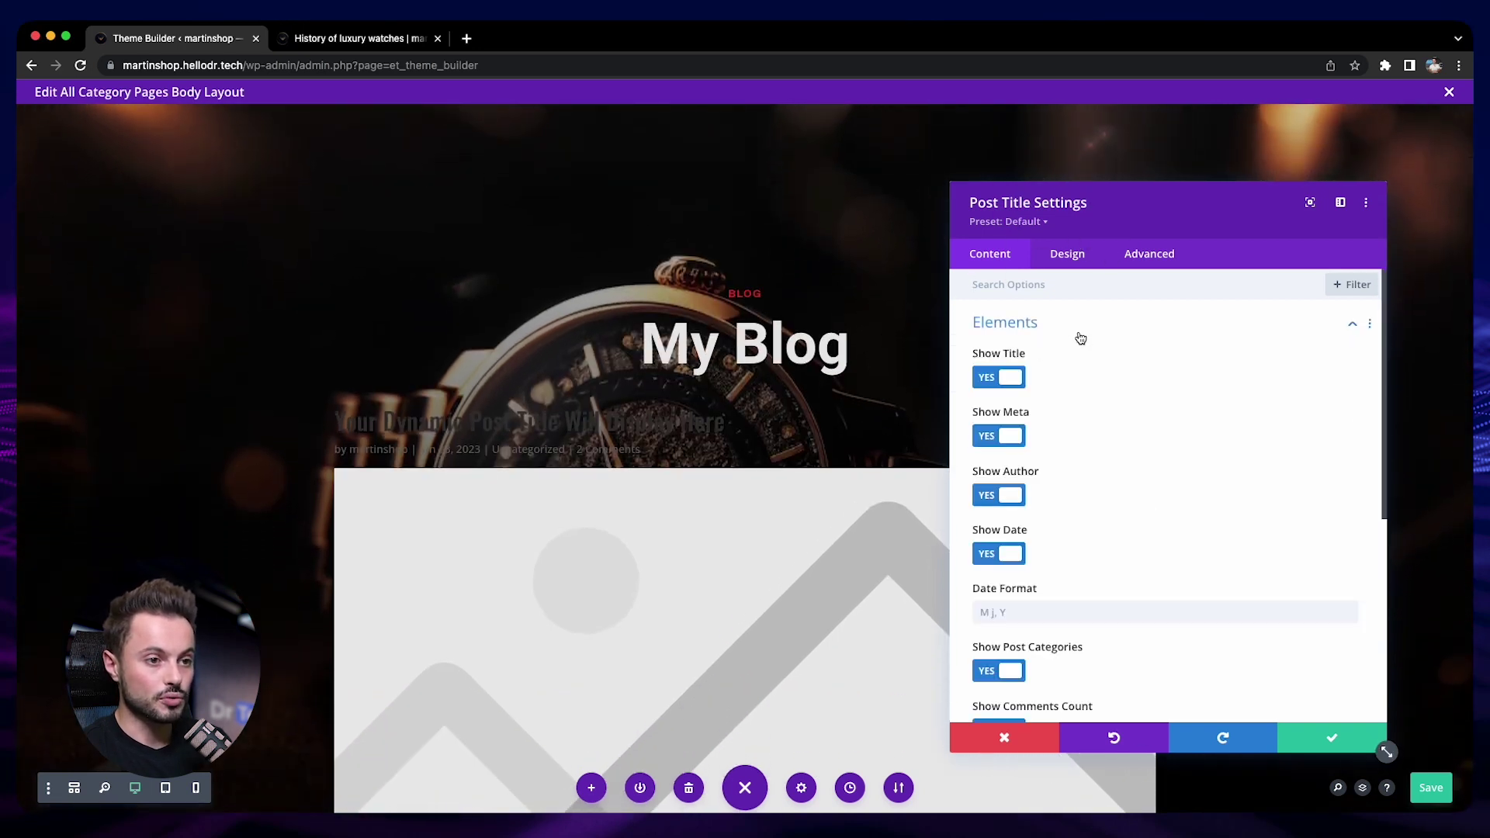
{"action": "left_click", "coordinate": [1000, 437]}
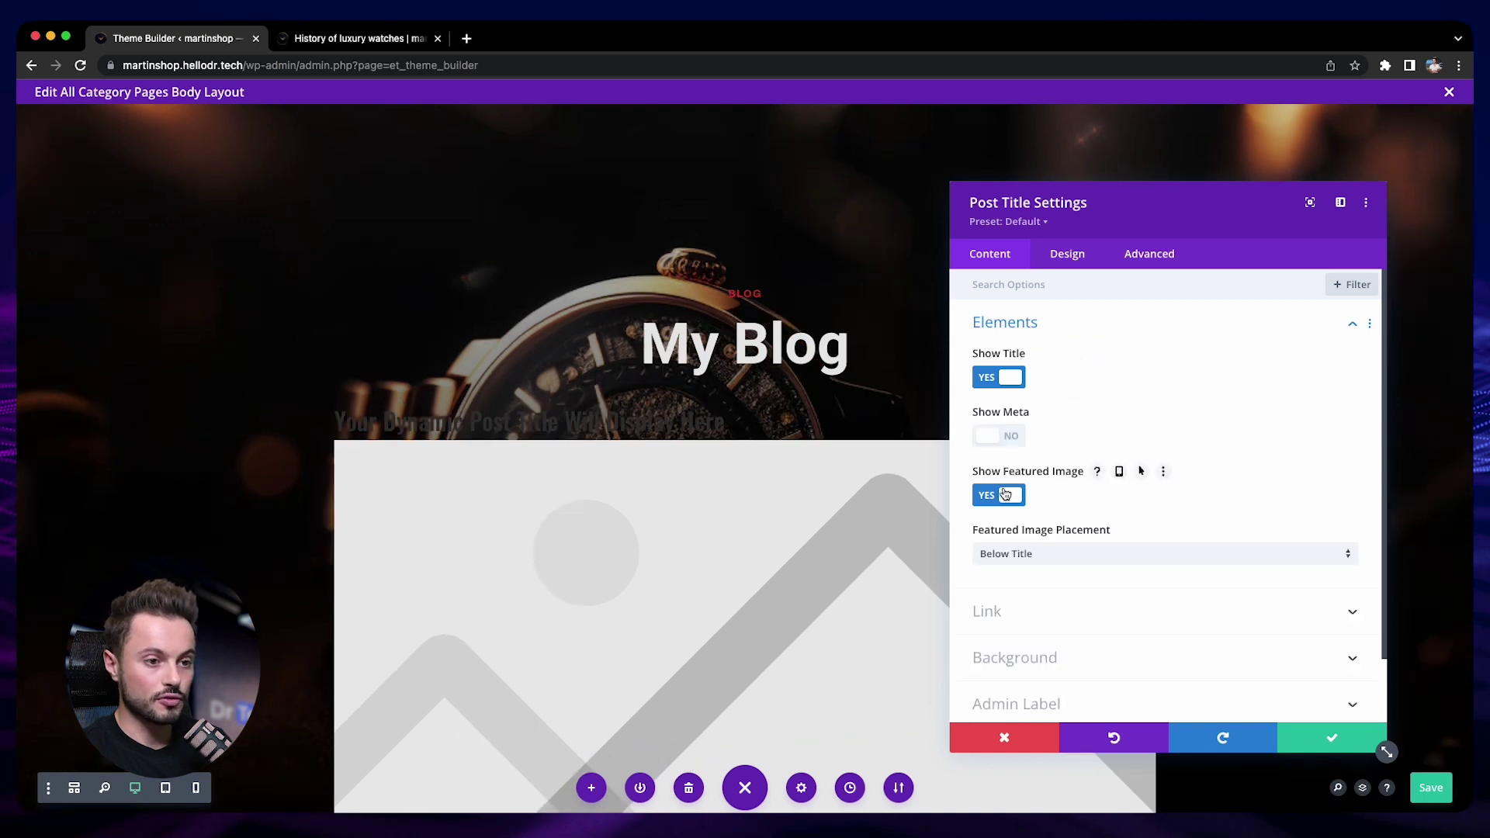
{"action": "left_click", "coordinate": [1004, 494]}
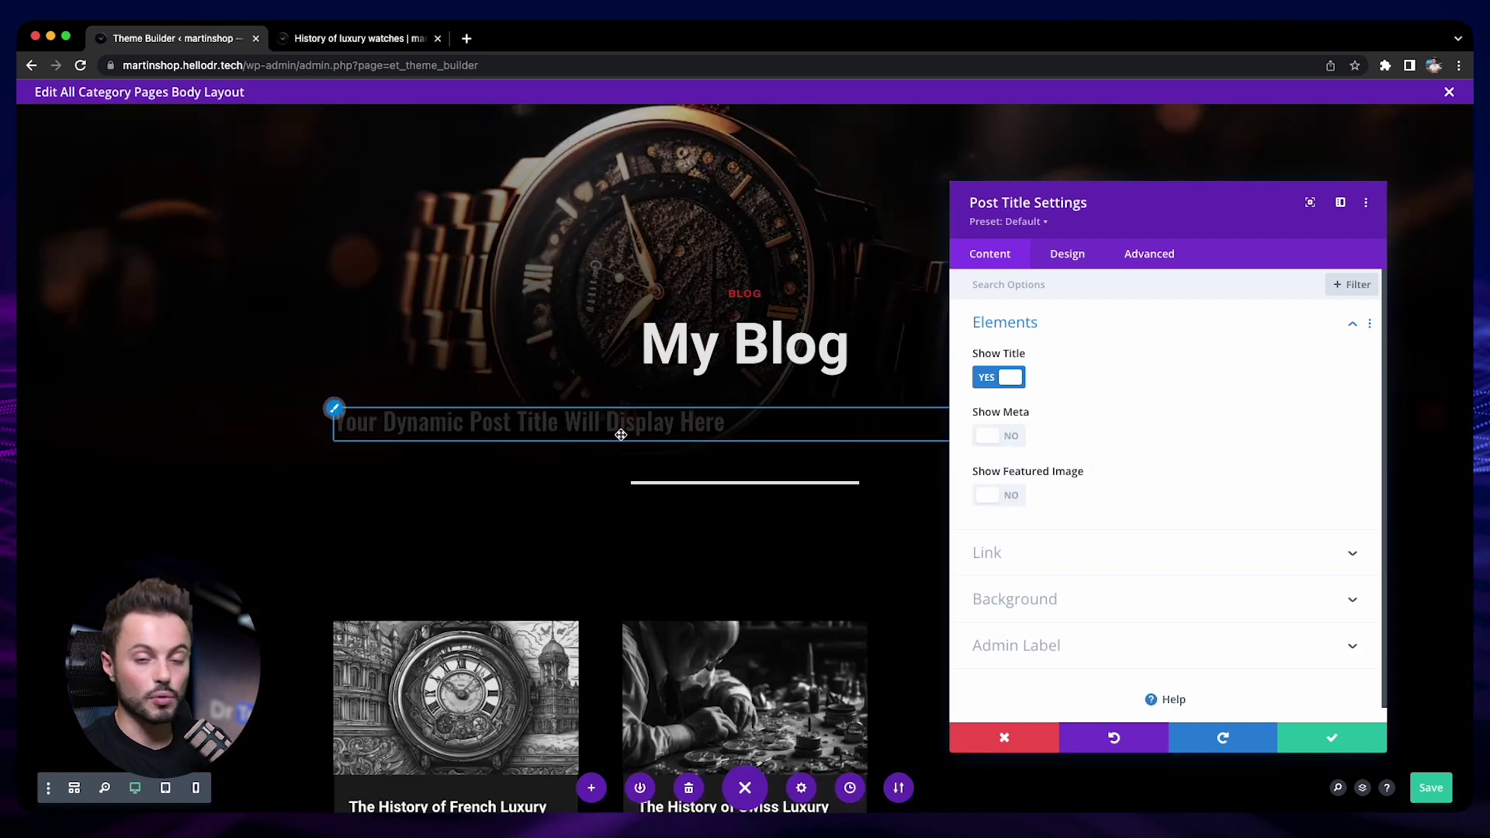
Style the dynamic post title as centered white (#ffffff) text at 36px and save the layout
{"action": "left_click", "coordinate": [341, 415]}
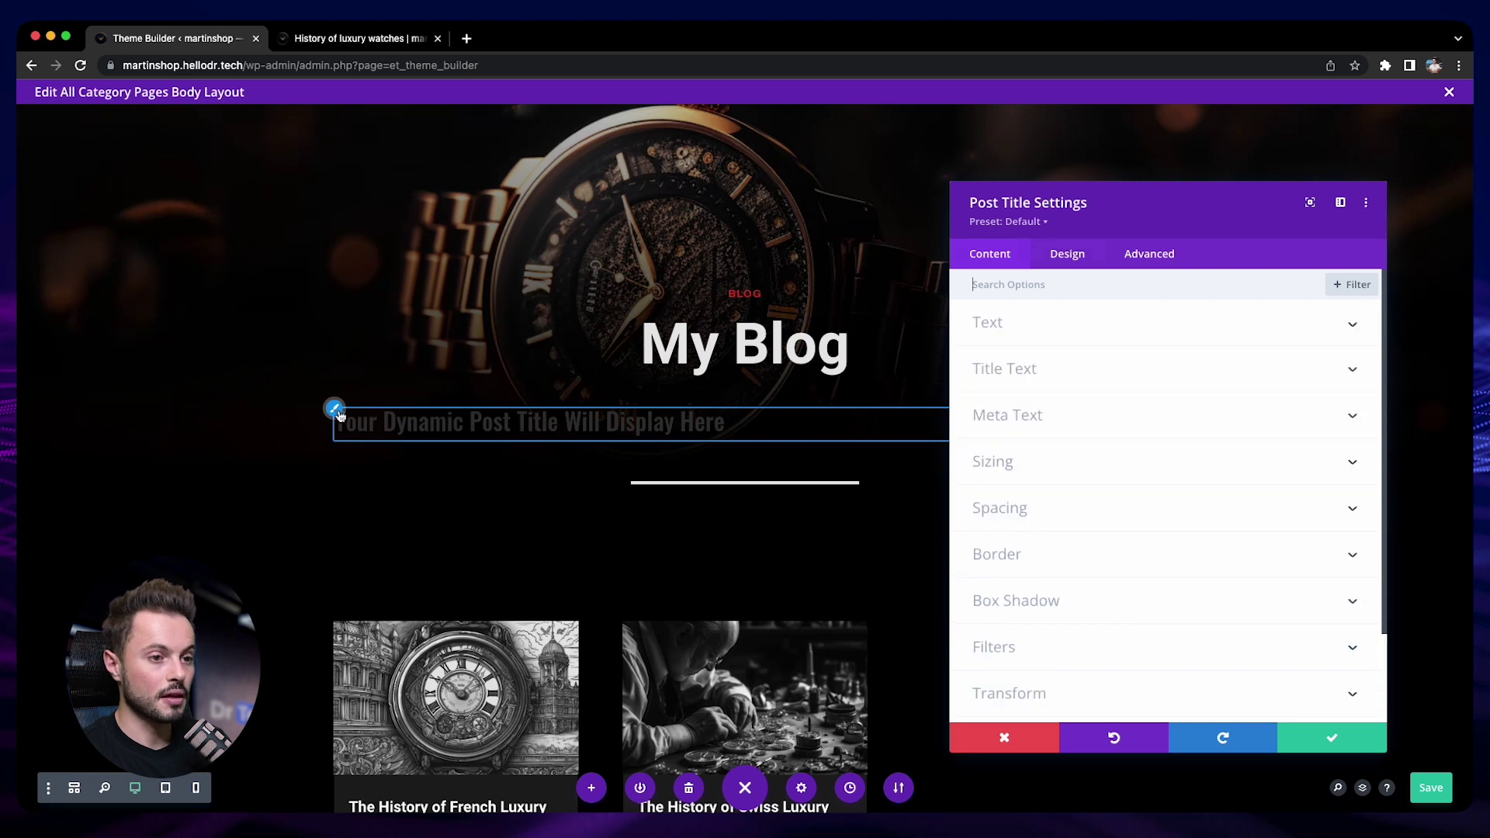
{"action": "left_click", "coordinate": [1124, 581]}
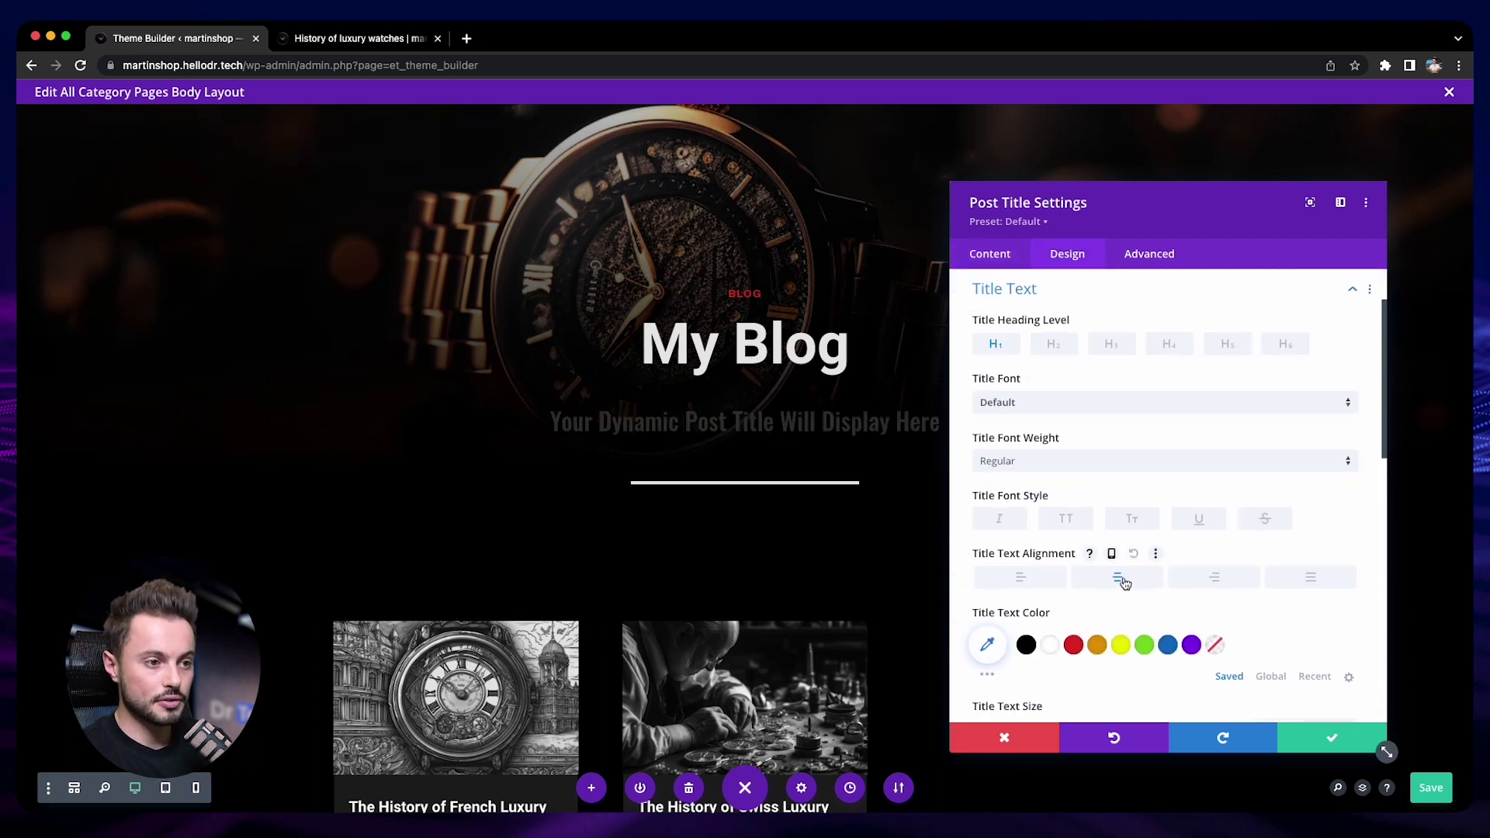
{"action": "left_click", "coordinate": [1049, 644]}
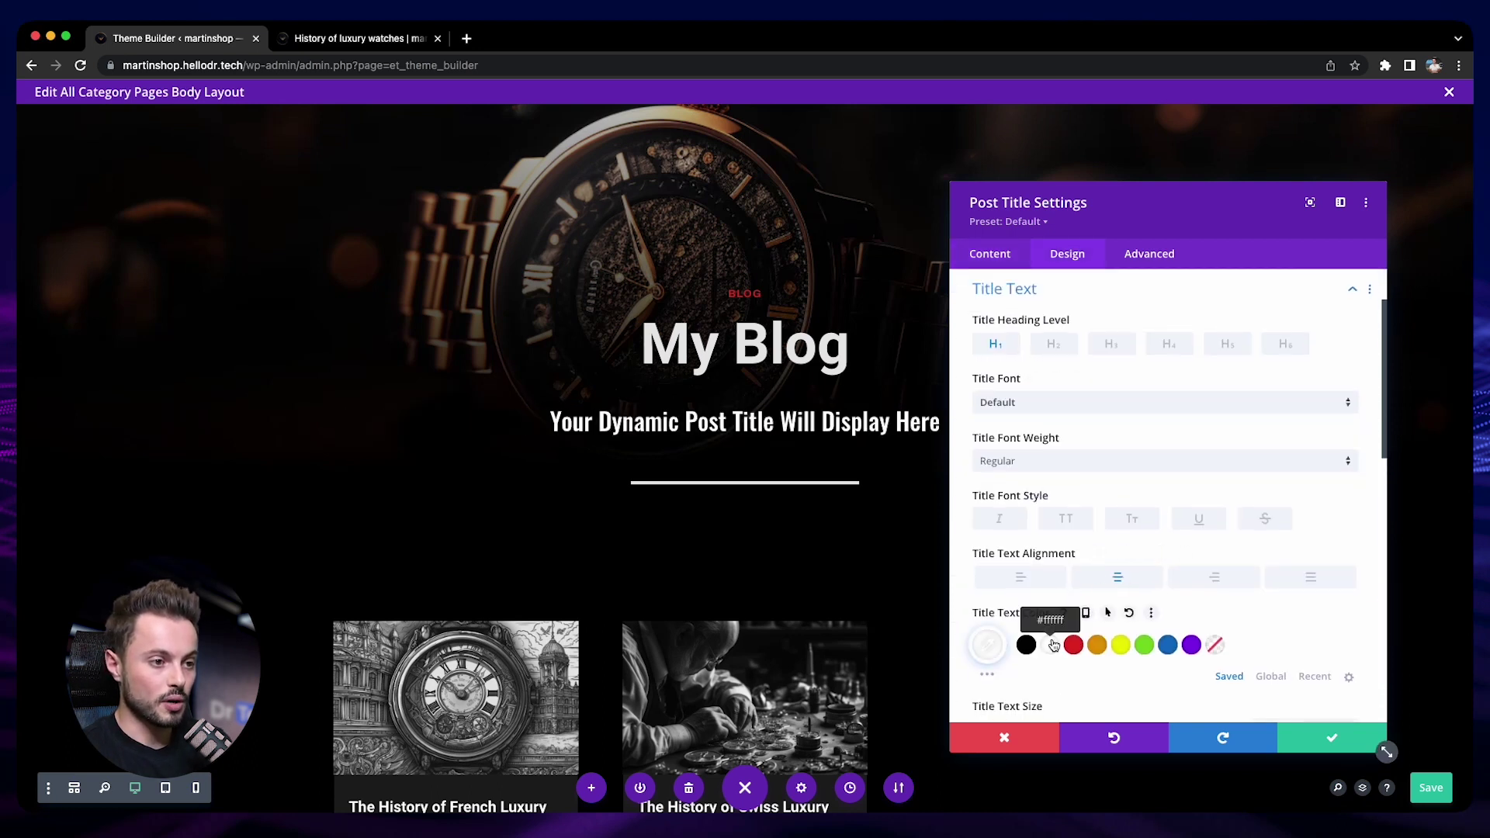
{"action": "scroll", "coordinate": [1053, 643], "scroll_direction": "down", "scroll_amount": 3}
{"action": "left_click_drag", "start_coordinate": [1038, 568], "coordinate": [1062, 569]}
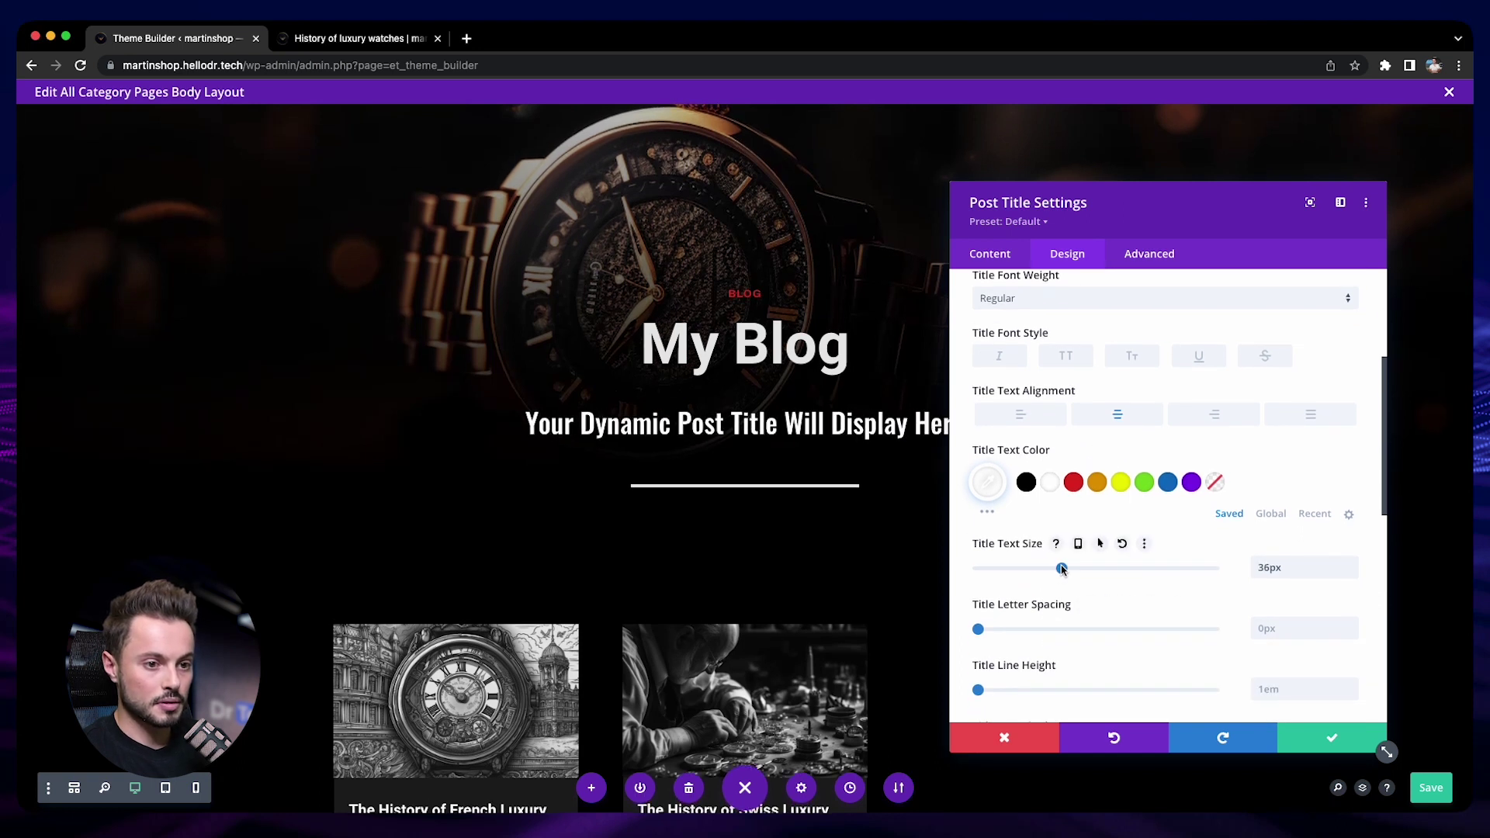
{"action": "key", "text": "super+s"}
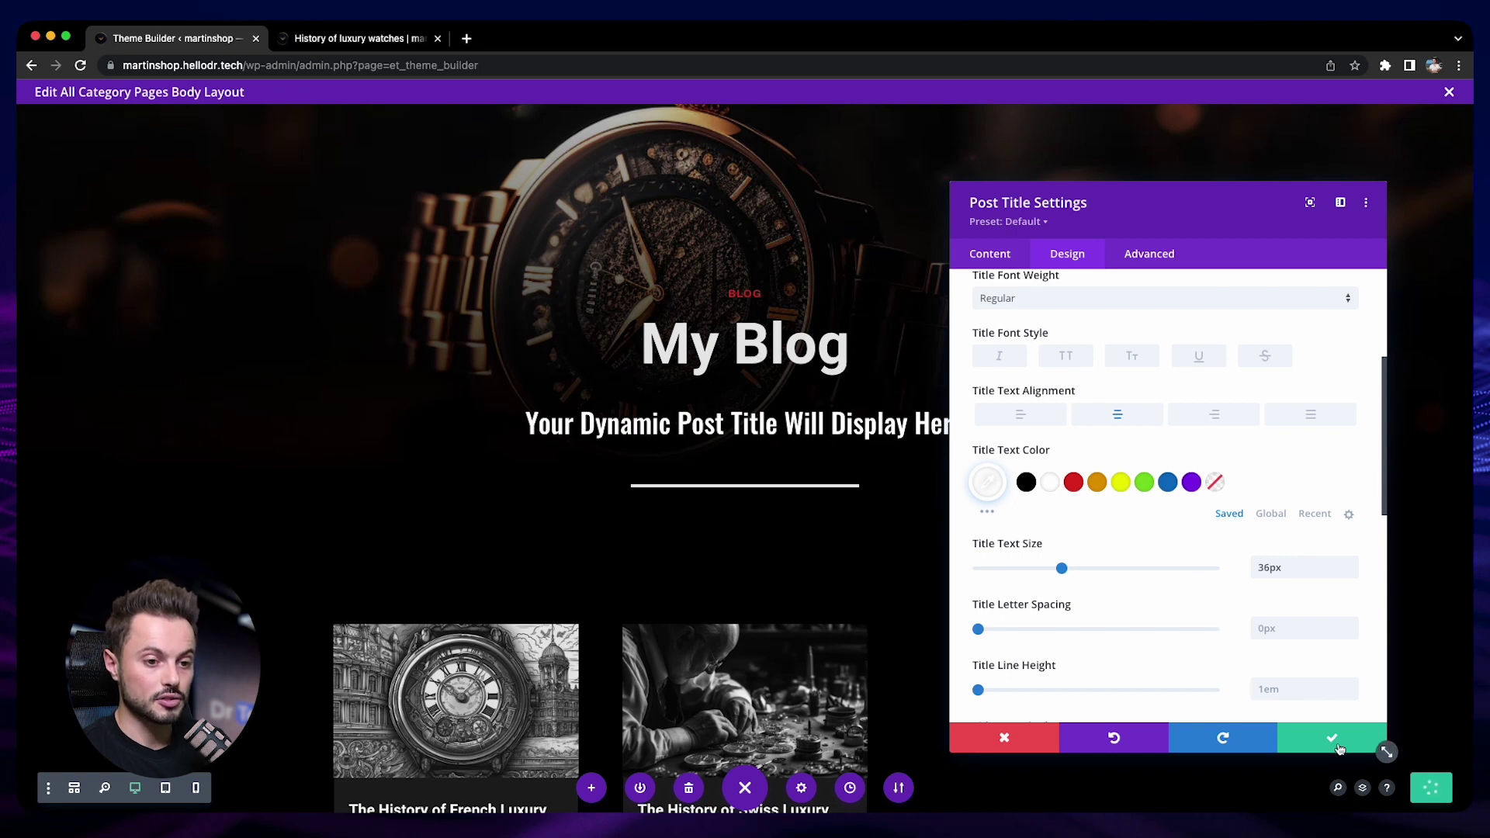
{"action": "key", "text": "Escape"}
{"action": "mouse_move", "coordinate": [746, 349]}
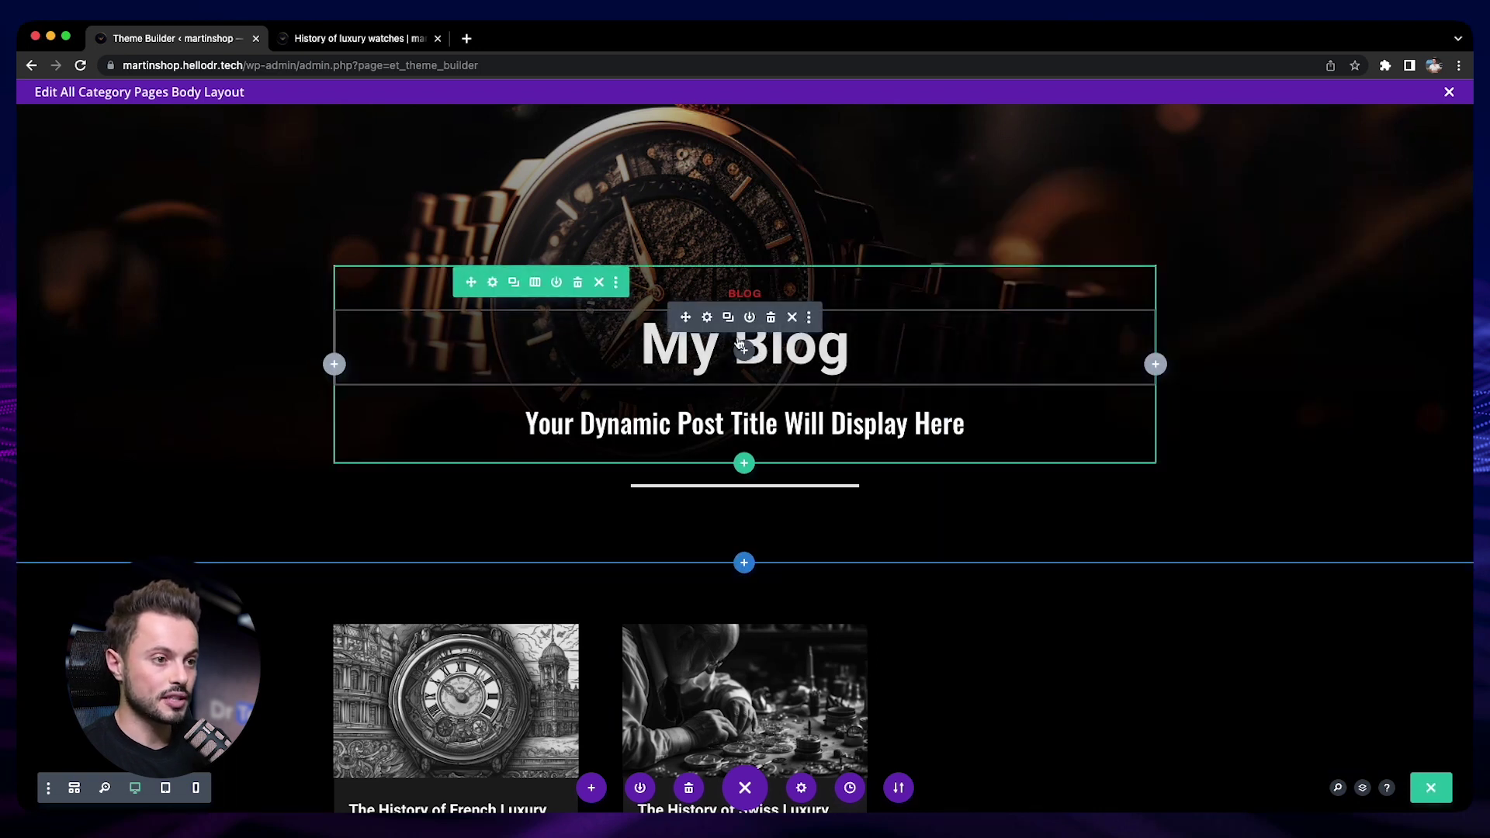
Match the dynamic post title's text size to the My Blog heading by setting it to 75px
{"action": "left_click", "coordinate": [708, 318]}
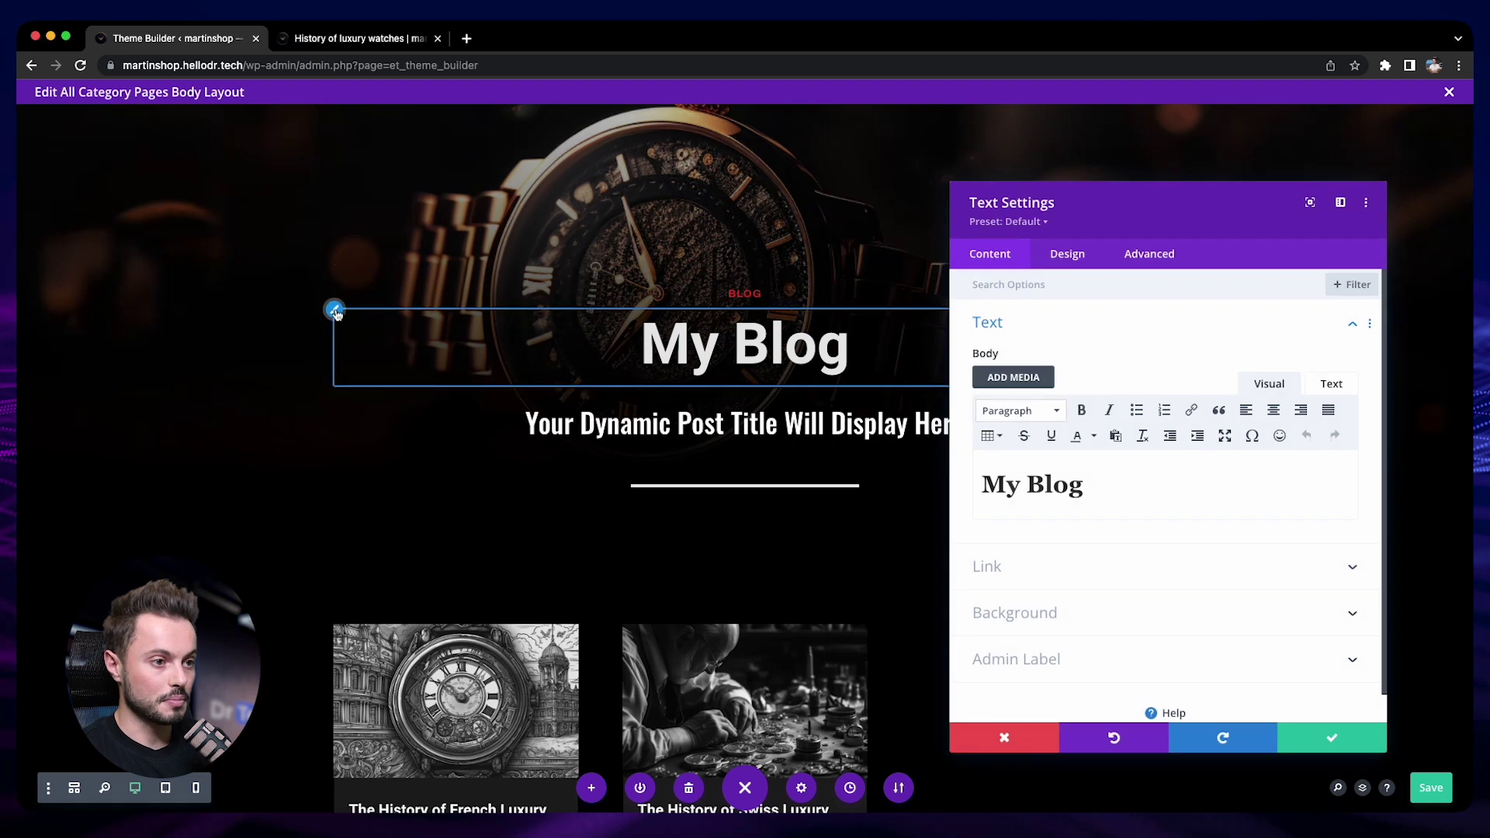
{"action": "left_click", "coordinate": [335, 311]}
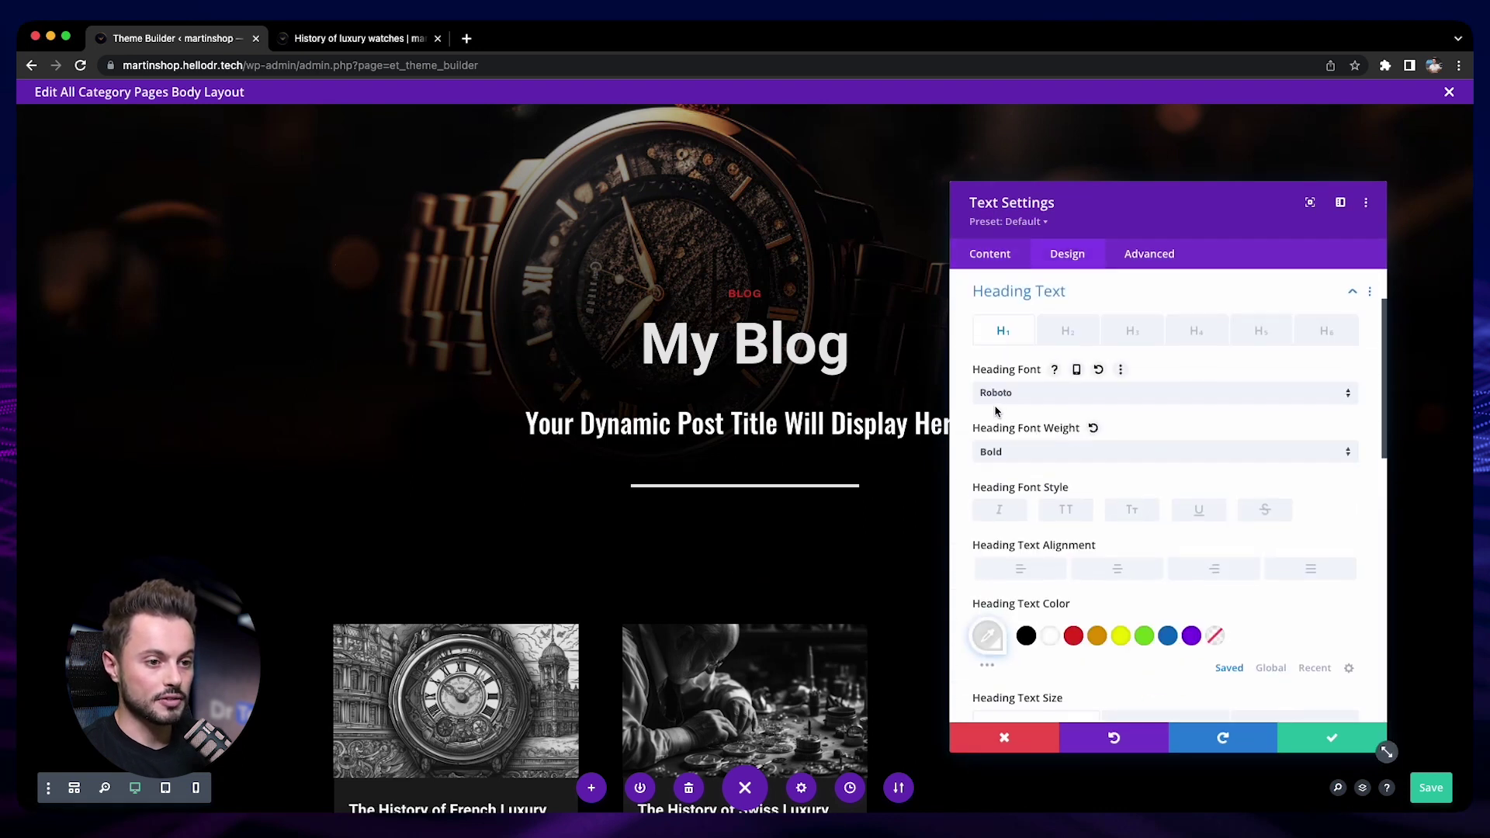
{"action": "scroll", "coordinate": [995, 411], "scroll_direction": "down", "scroll_amount": 5}
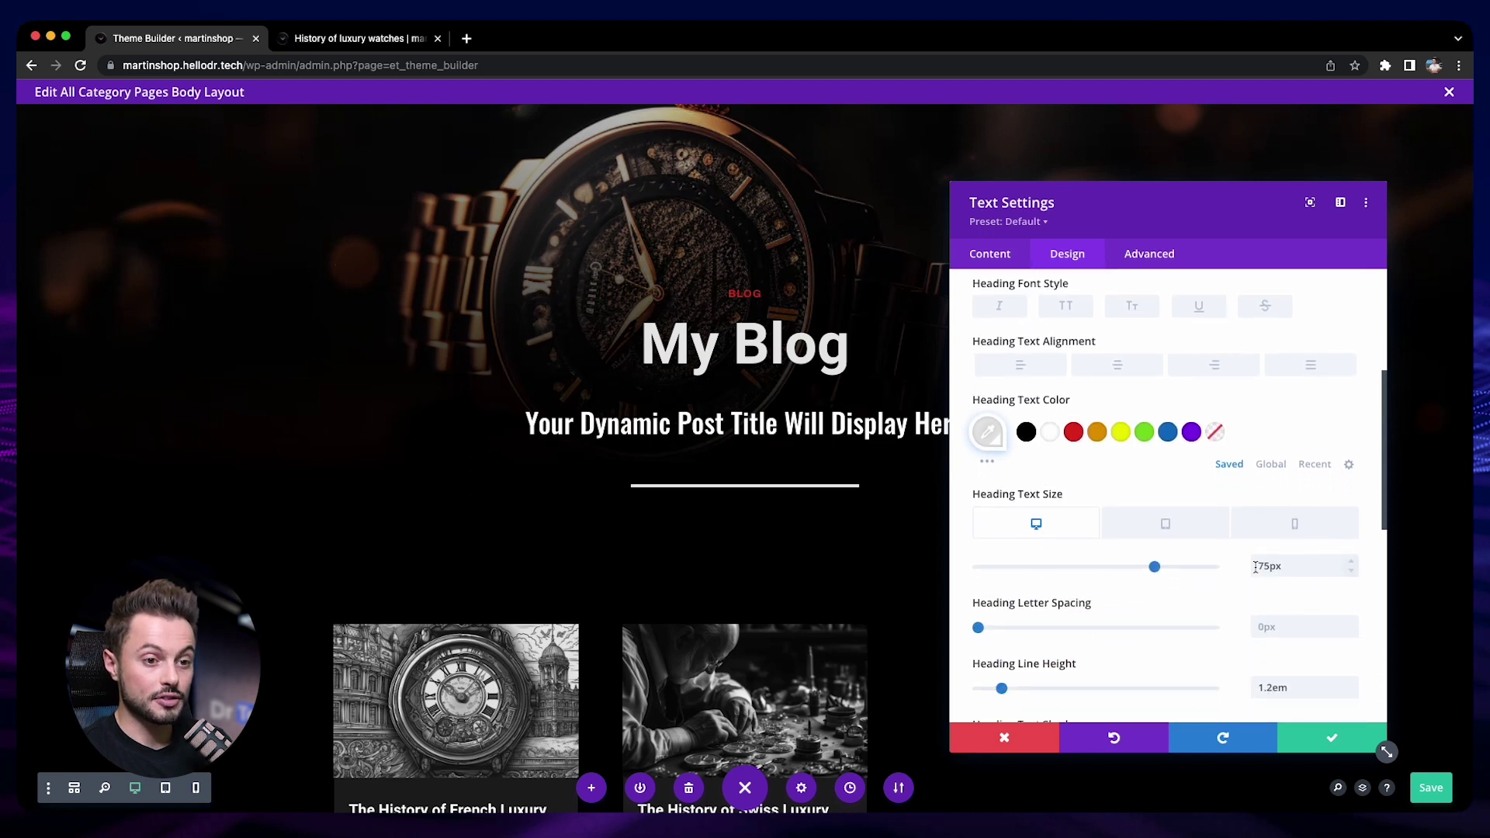
{"action": "left_click", "coordinate": [1326, 734]}
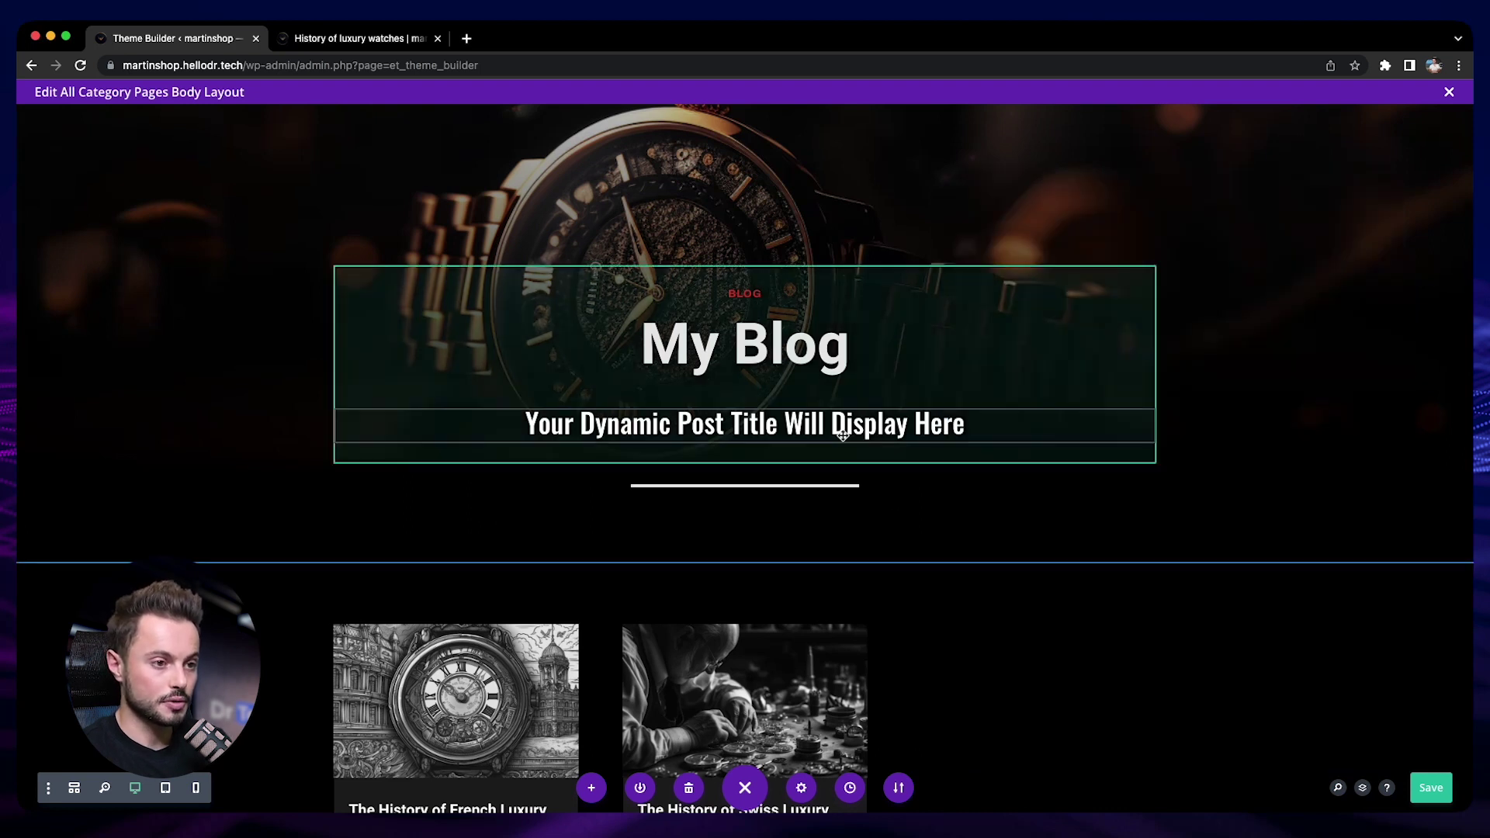
{"action": "left_click", "coordinate": [706, 412]}
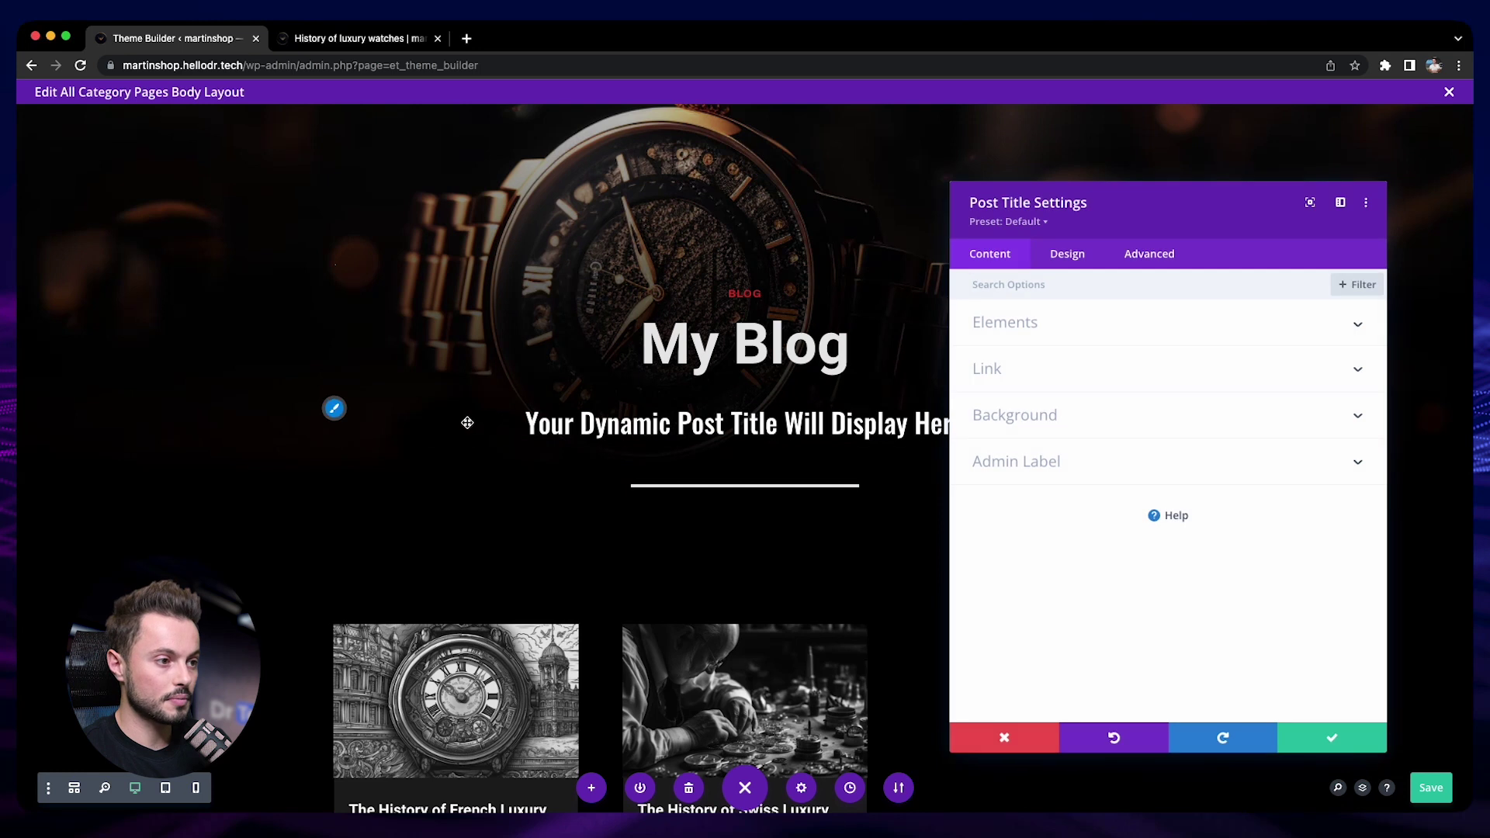
{"action": "left_click", "coordinate": [1067, 254]}
{"action": "left_click", "coordinate": [998, 336]}
{"action": "scroll", "coordinate": [1060, 454], "scroll_direction": "down", "scroll_amount": 5}
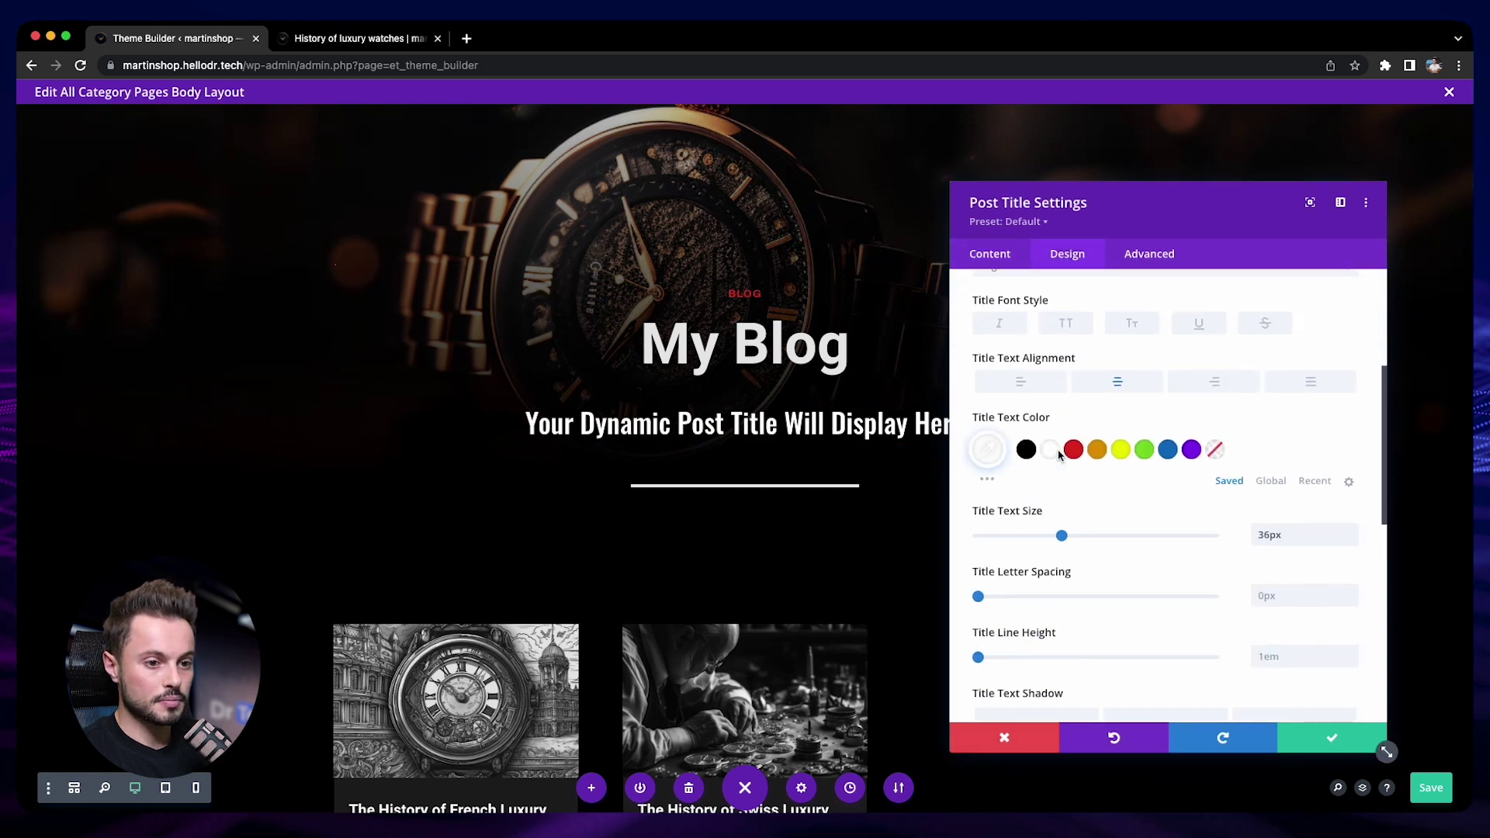
{"action": "scroll", "coordinate": [1060, 454], "scroll_direction": "down", "scroll_amount": 1}
{"action": "left_click_drag", "start_coordinate": [1274, 498], "coordinate": [1240, 500]}
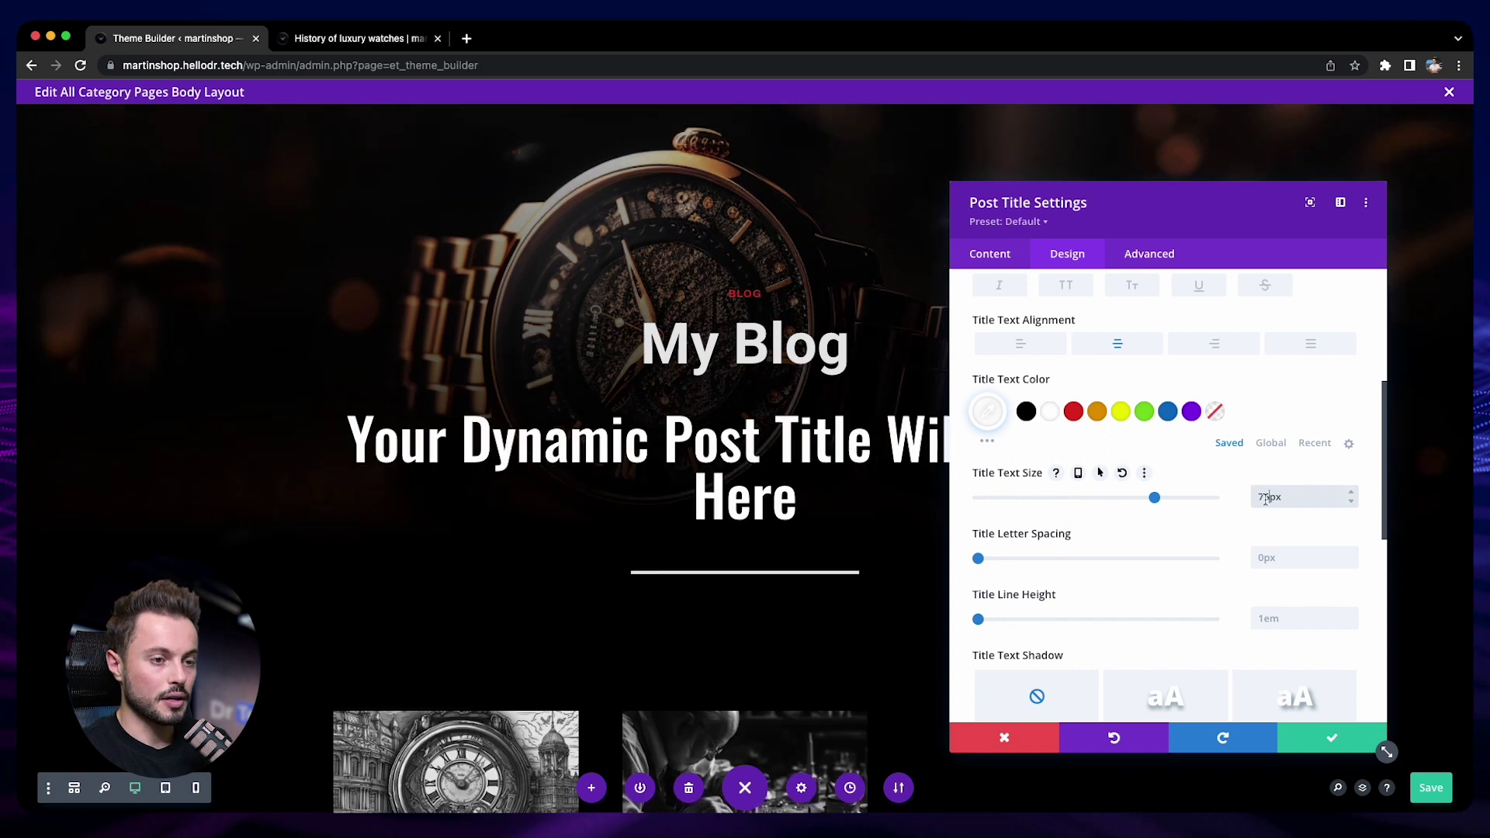
{"action": "scroll", "coordinate": [1242, 481], "scroll_direction": "up", "scroll_amount": 6}
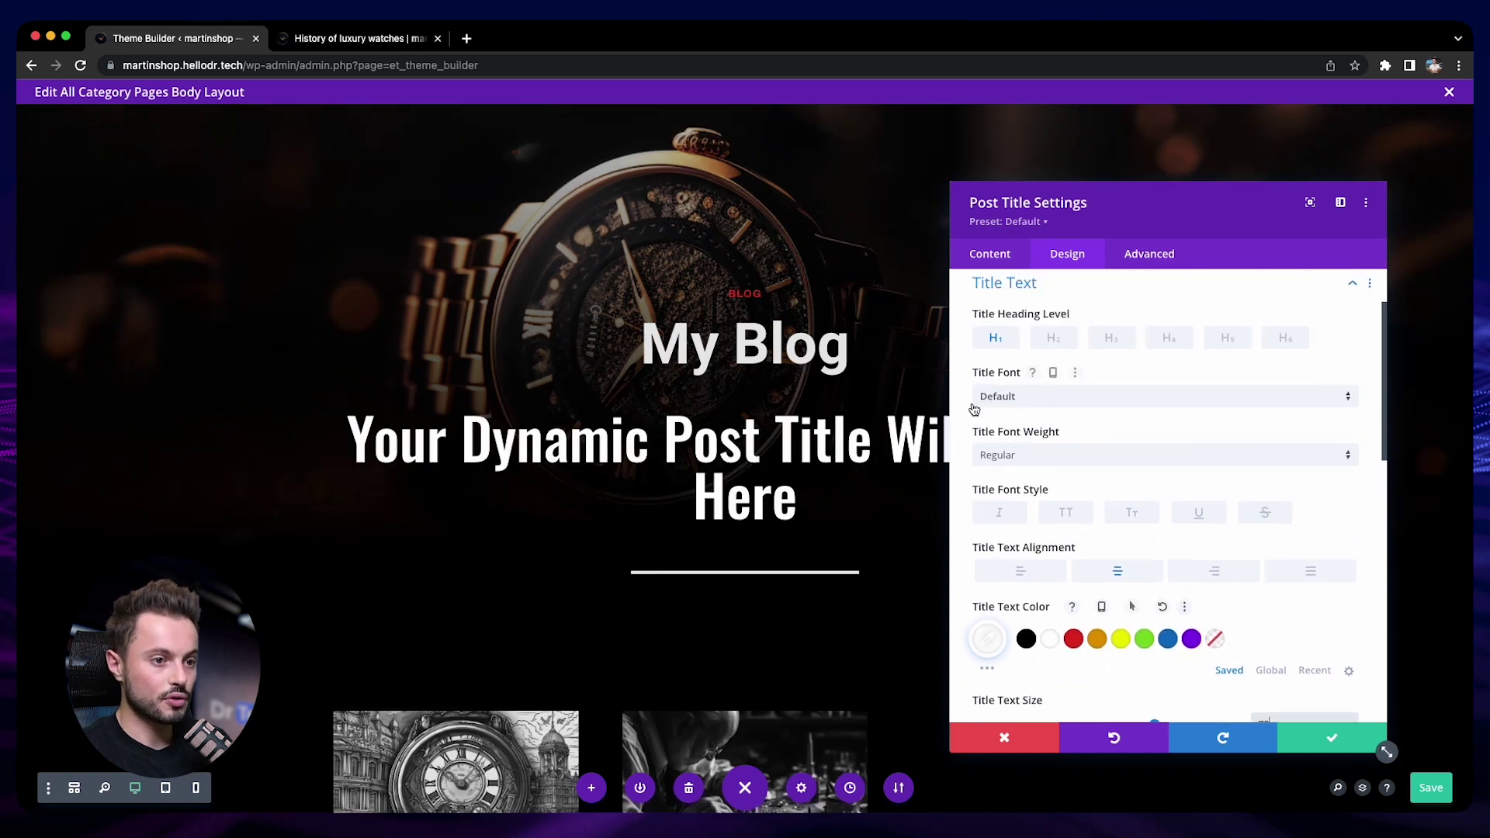
{"action": "left_click", "coordinate": [1336, 741]}
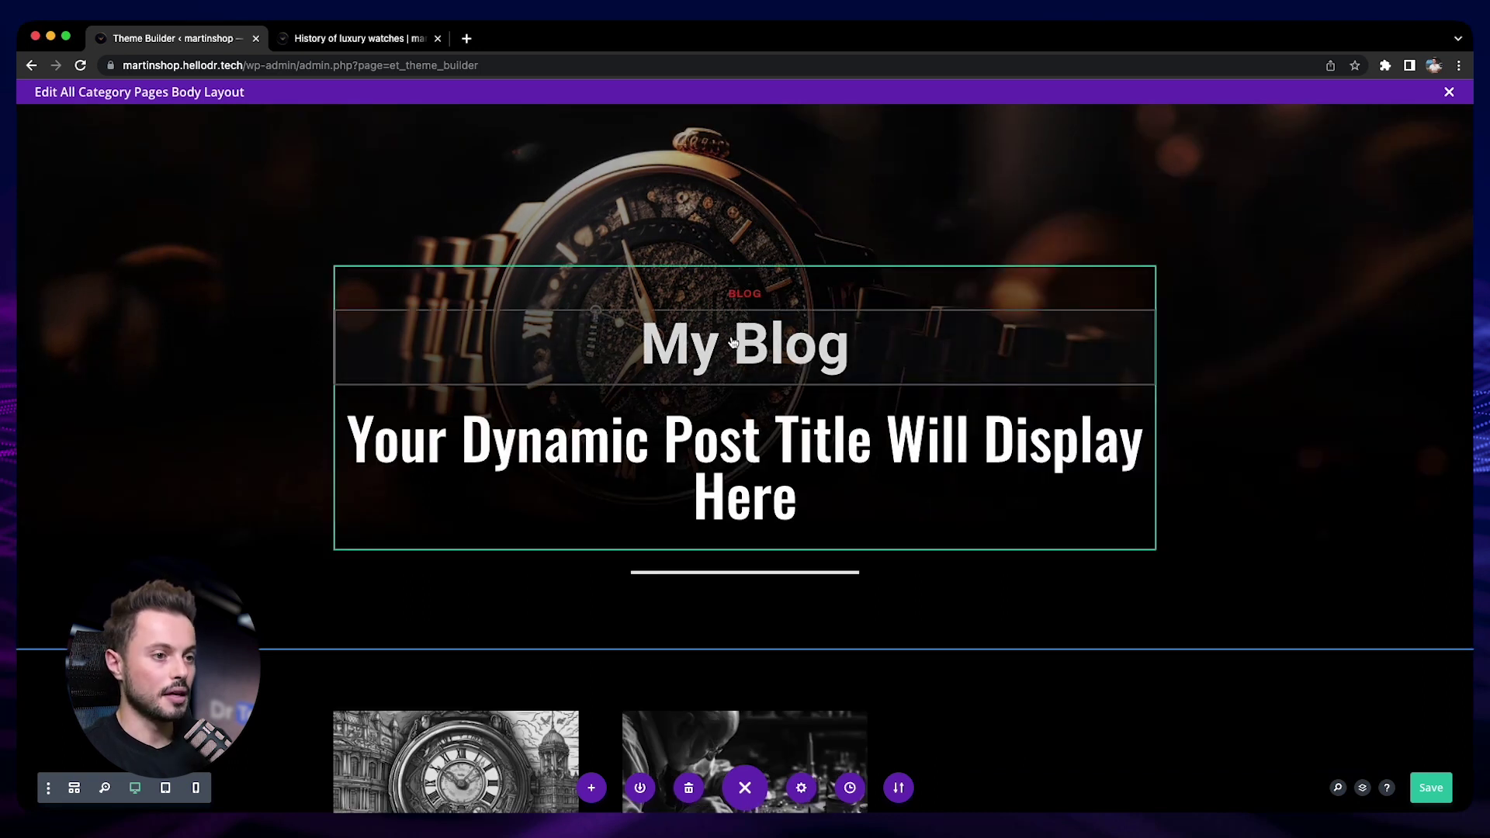
Delete the My Blog heading module from the hero section and save the layout
{"action": "left_click", "coordinate": [771, 328]}
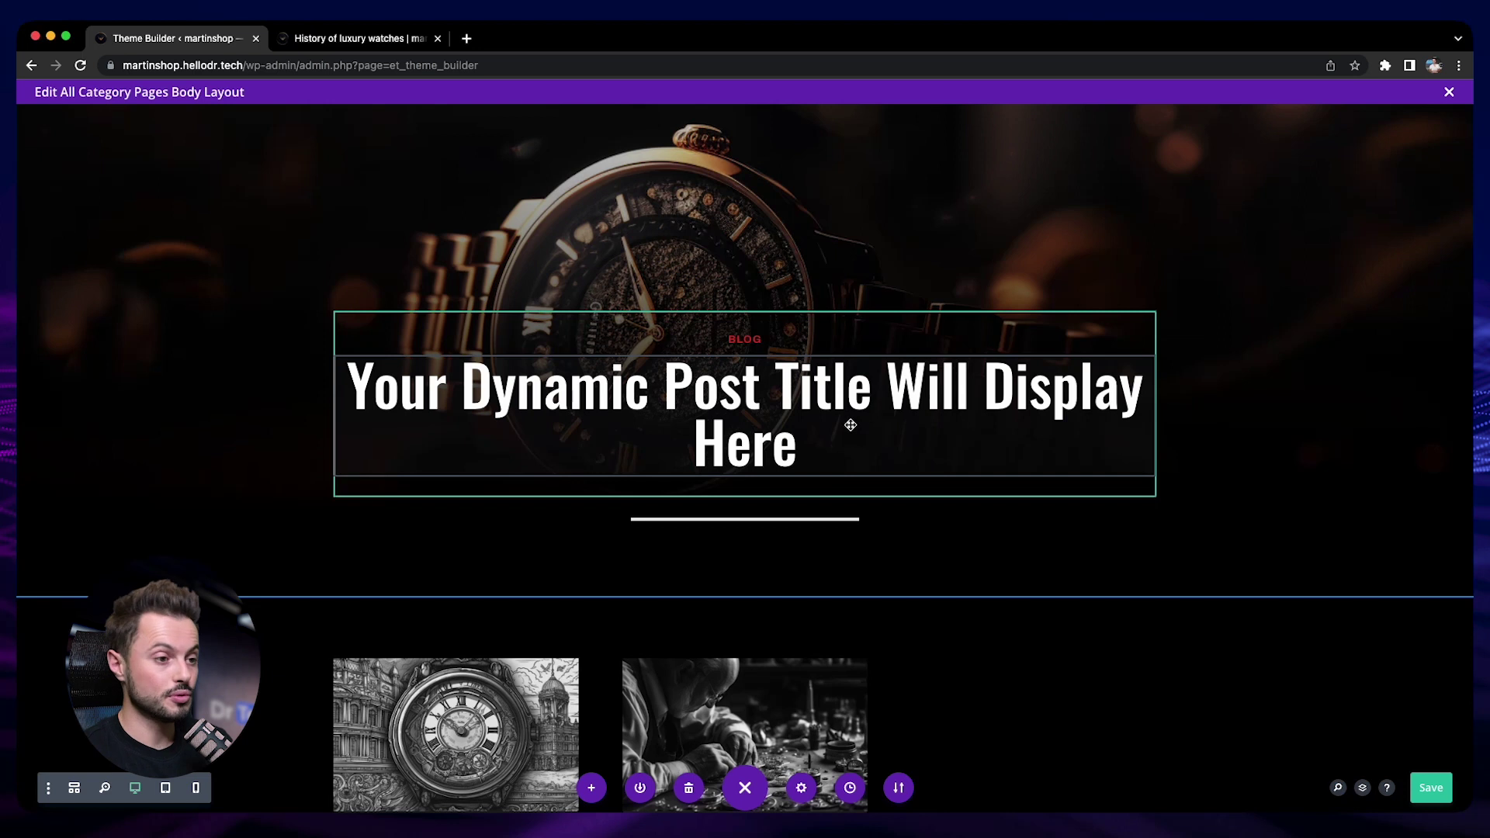
{"action": "scroll", "coordinate": [847, 426], "scroll_direction": "down", "scroll_amount": 1}
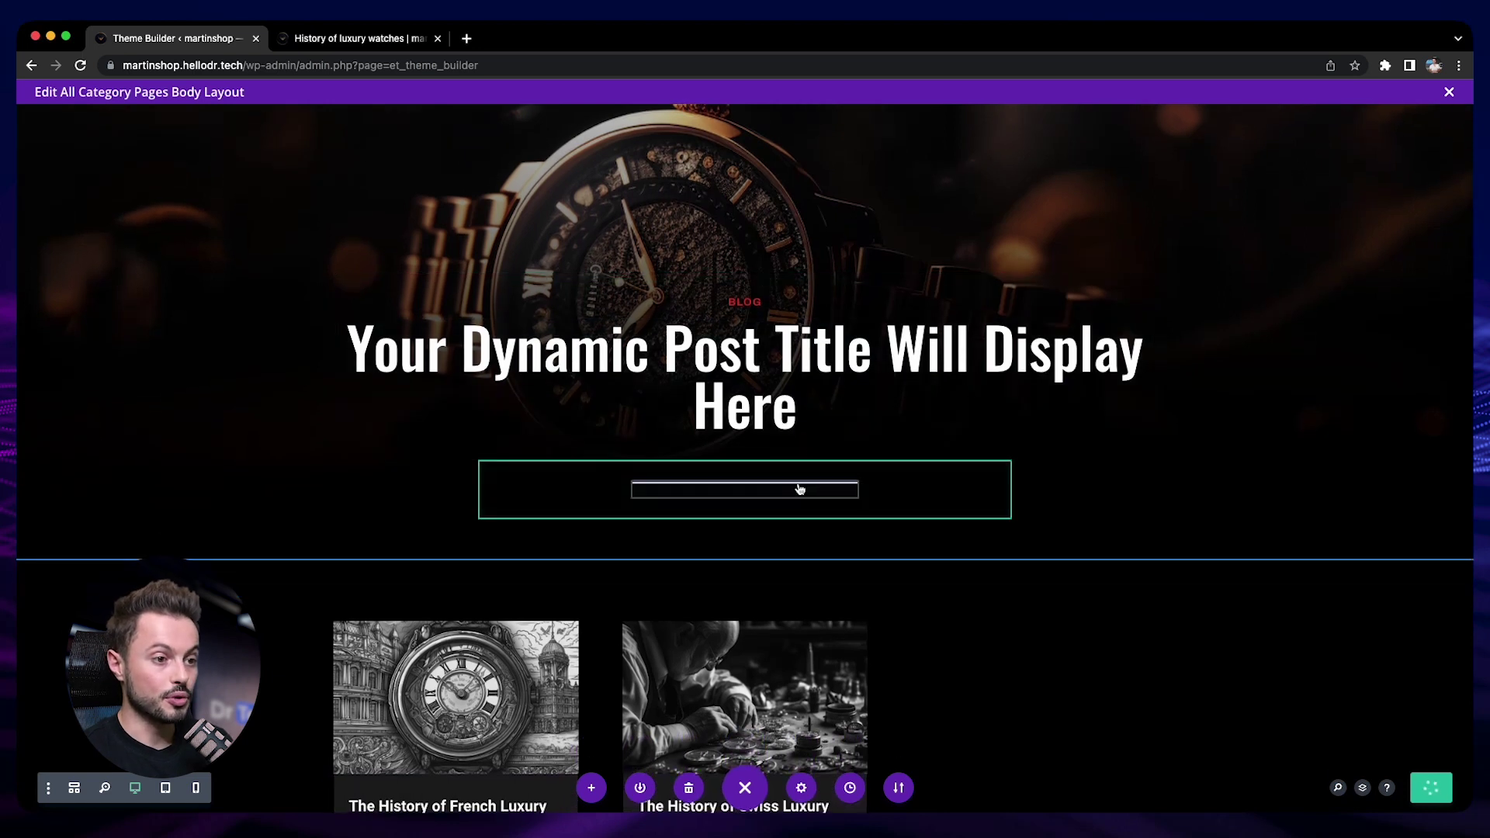
Add a Menu module below the divider in wireframe view, assign it the Blog Menu, and return to the desktop view
{"action": "mouse_move", "coordinate": [809, 493]}
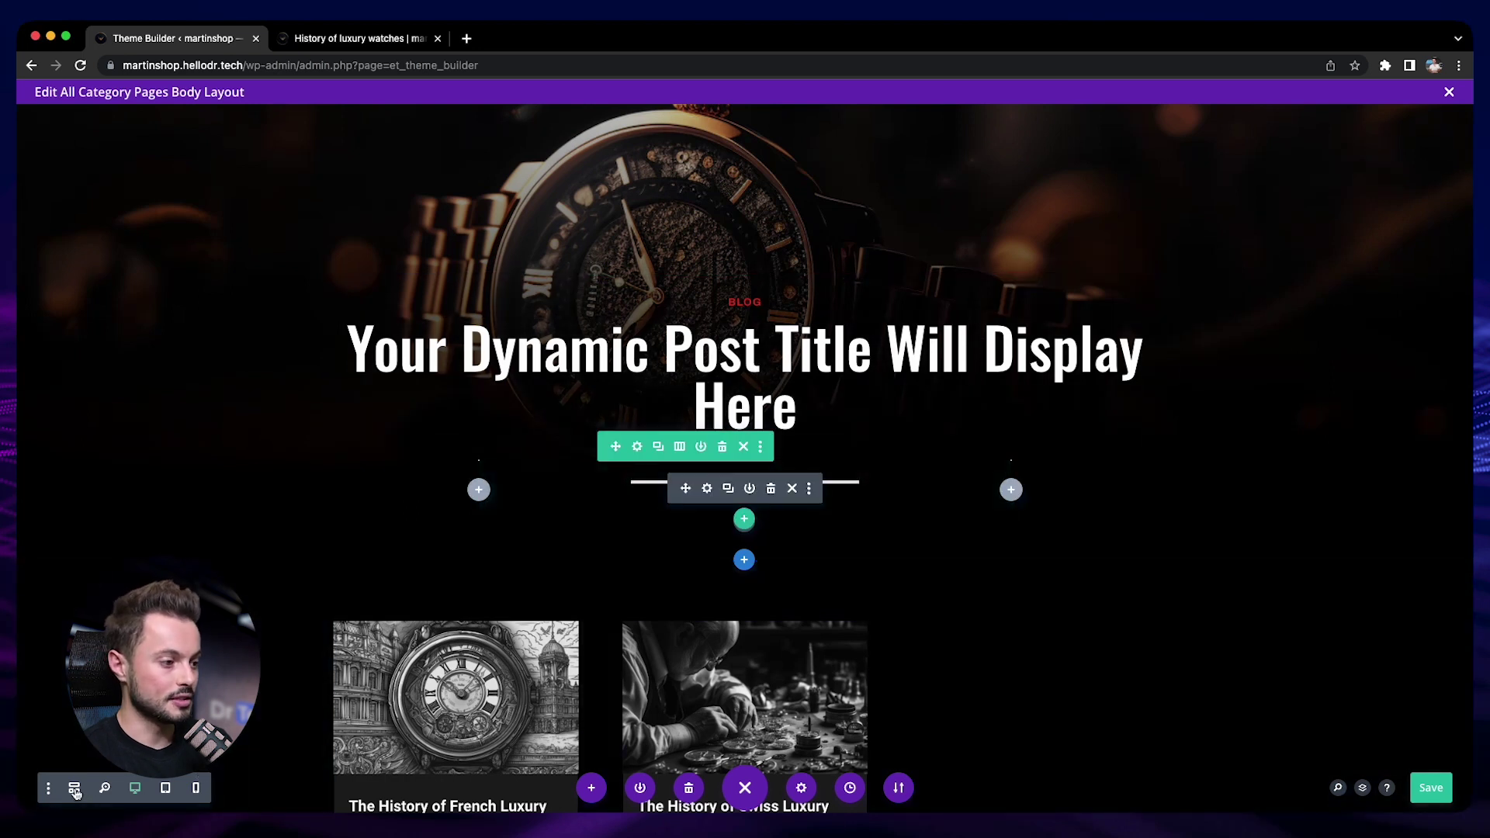
{"action": "left_click", "coordinate": [74, 788]}
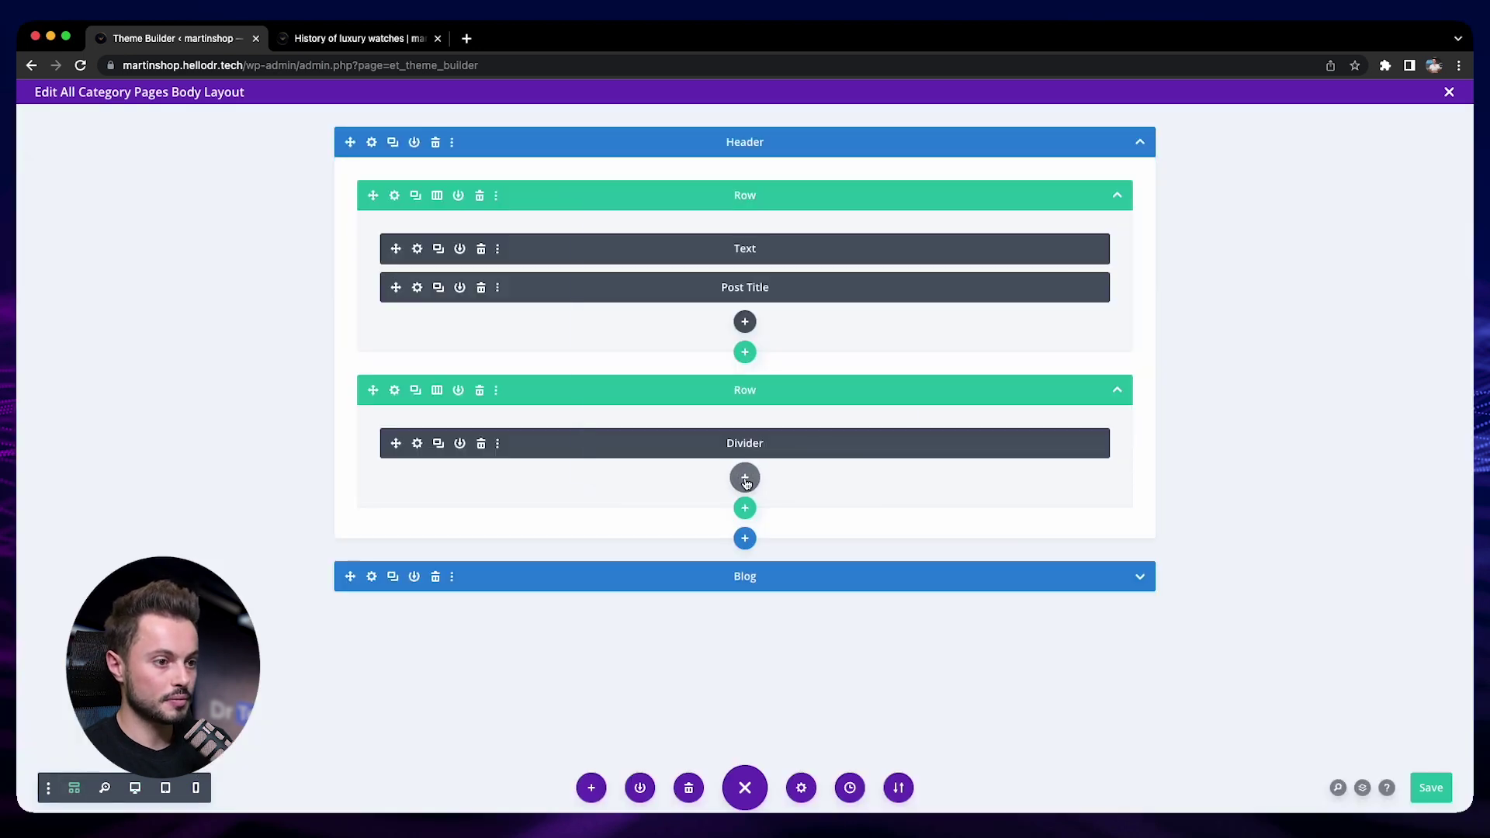
{"action": "left_click", "coordinate": [745, 475]}
{"action": "left_click", "coordinate": [718, 294]}
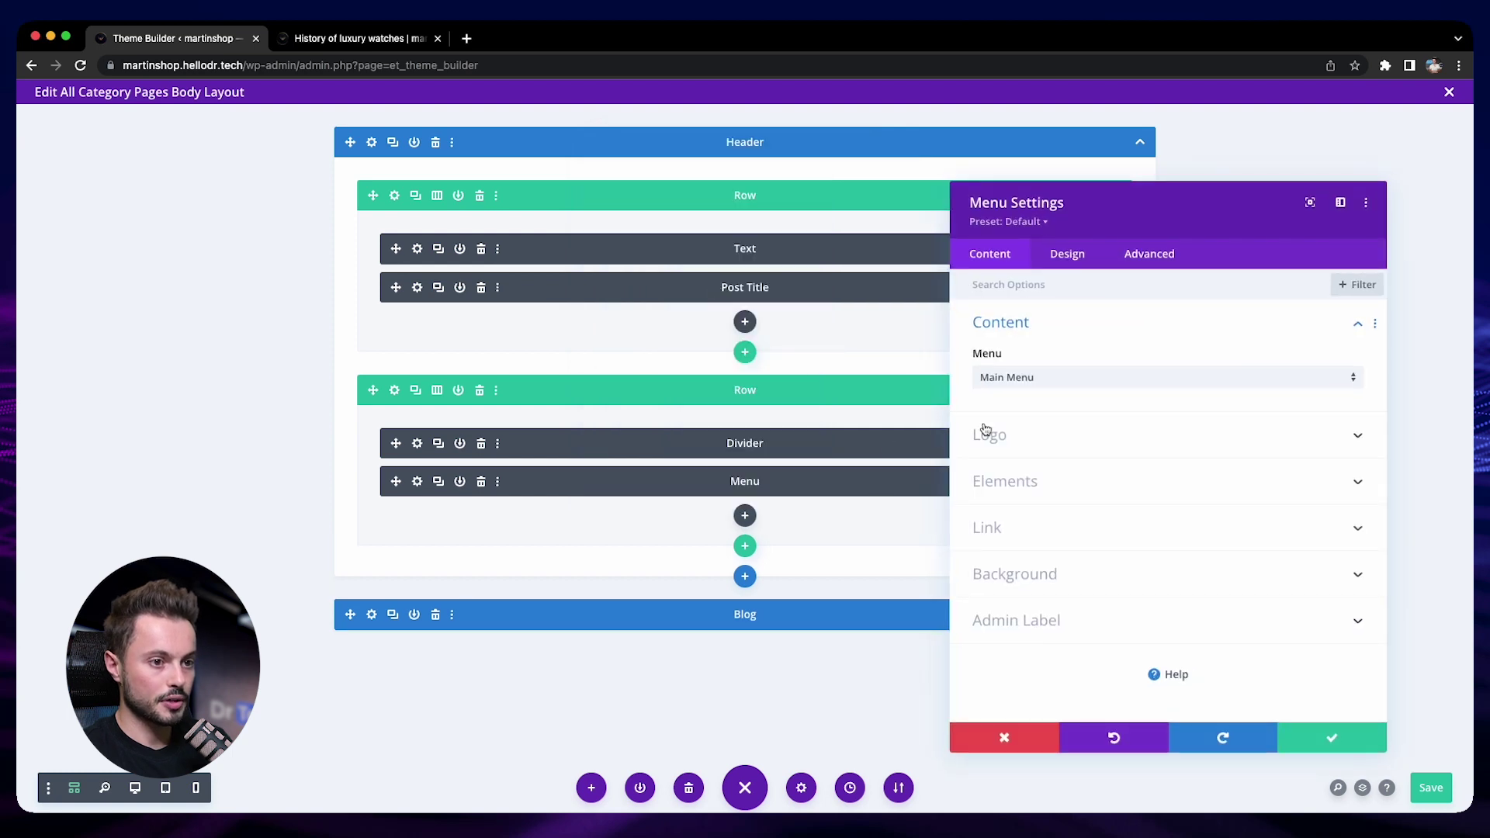
{"action": "left_click", "coordinate": [1043, 386]}
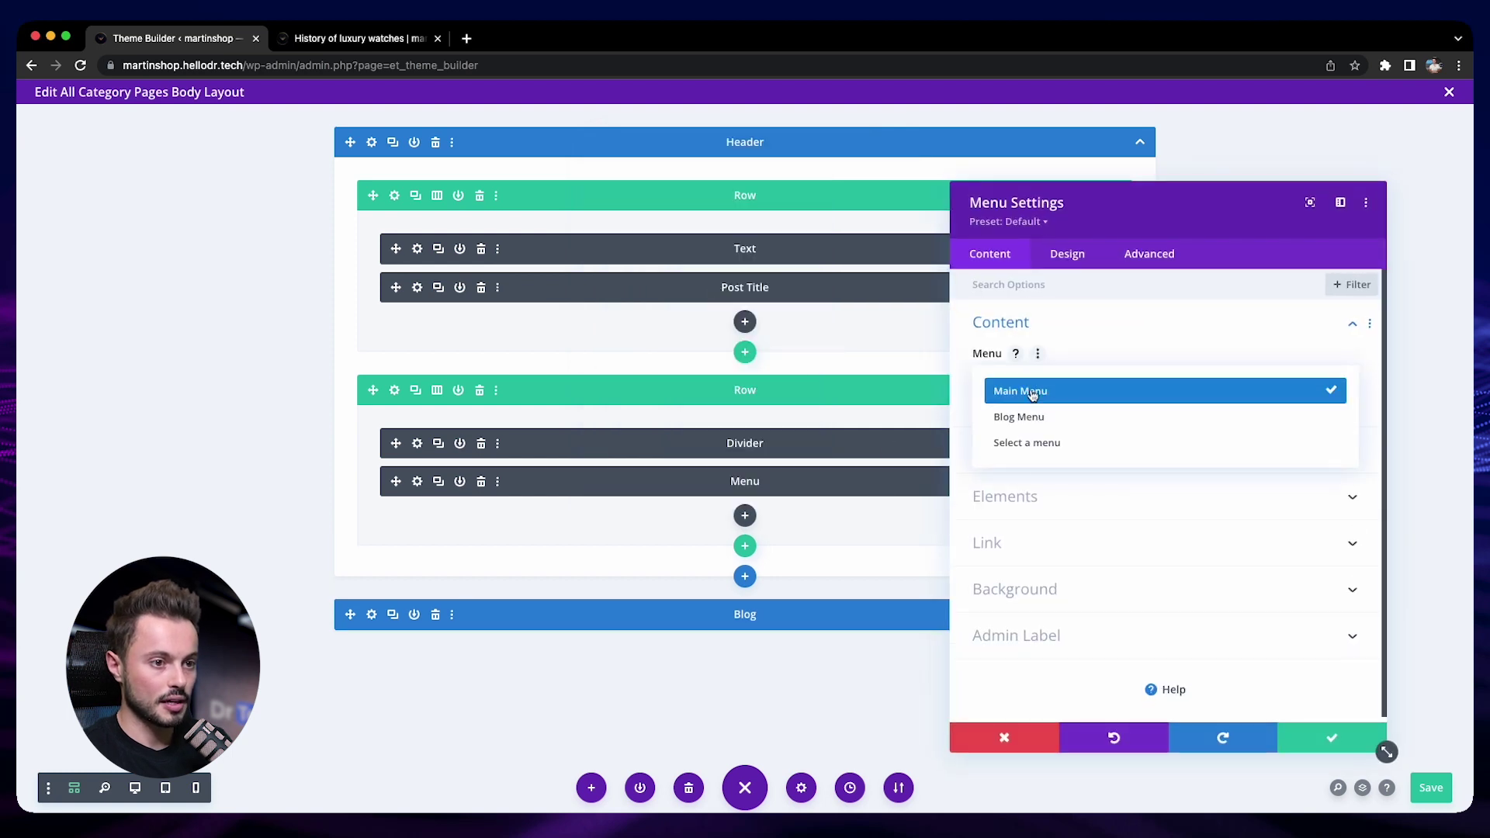
{"action": "left_click", "coordinate": [1074, 421]}
{"action": "left_click", "coordinate": [1336, 737]}
{"action": "left_click", "coordinate": [136, 788]}
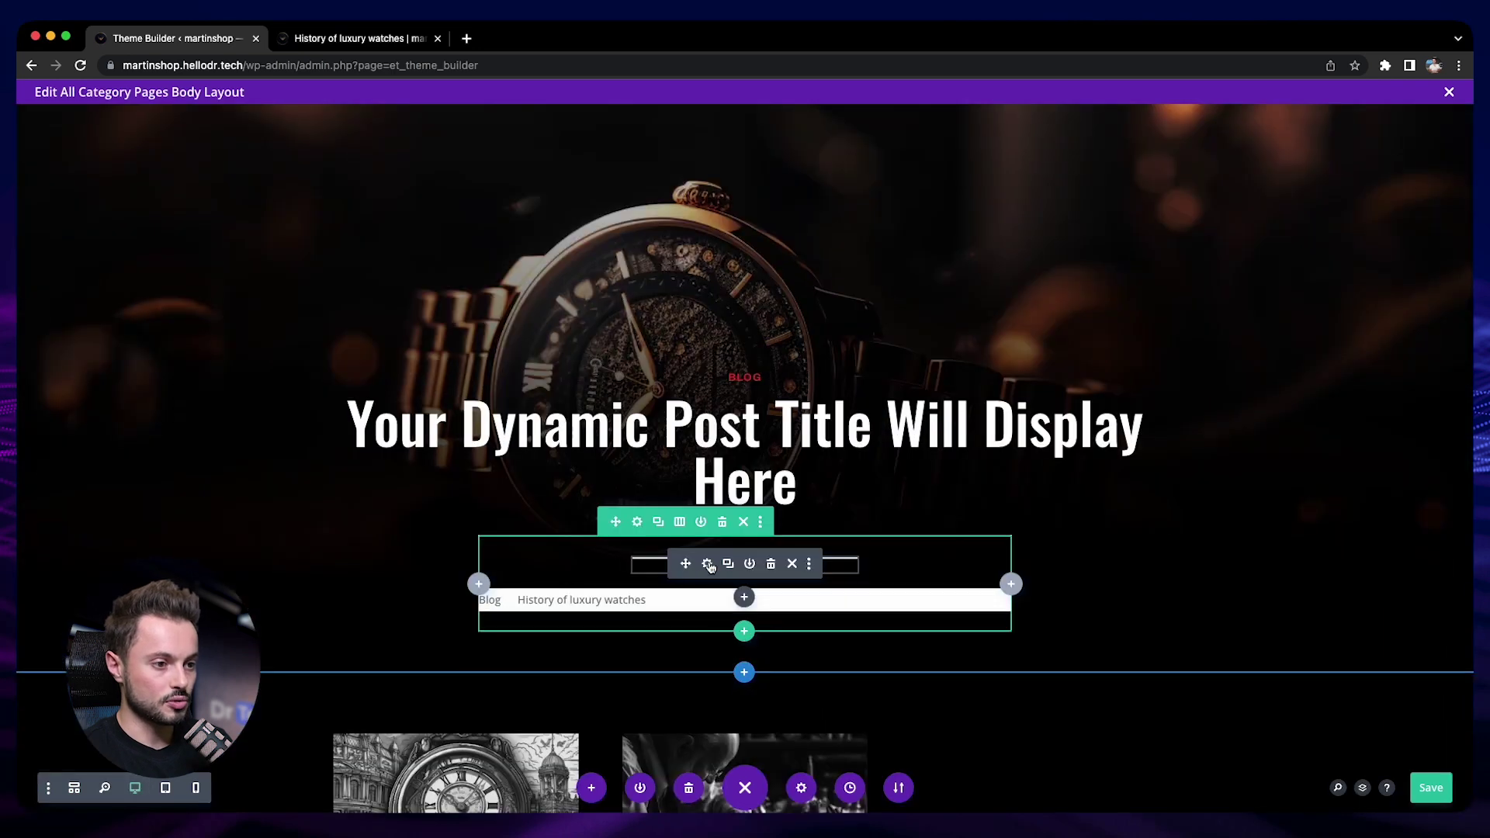
Set the blog menu's background to black (#000000) and its active link and text colors to white
{"action": "left_click", "coordinate": [707, 596]}
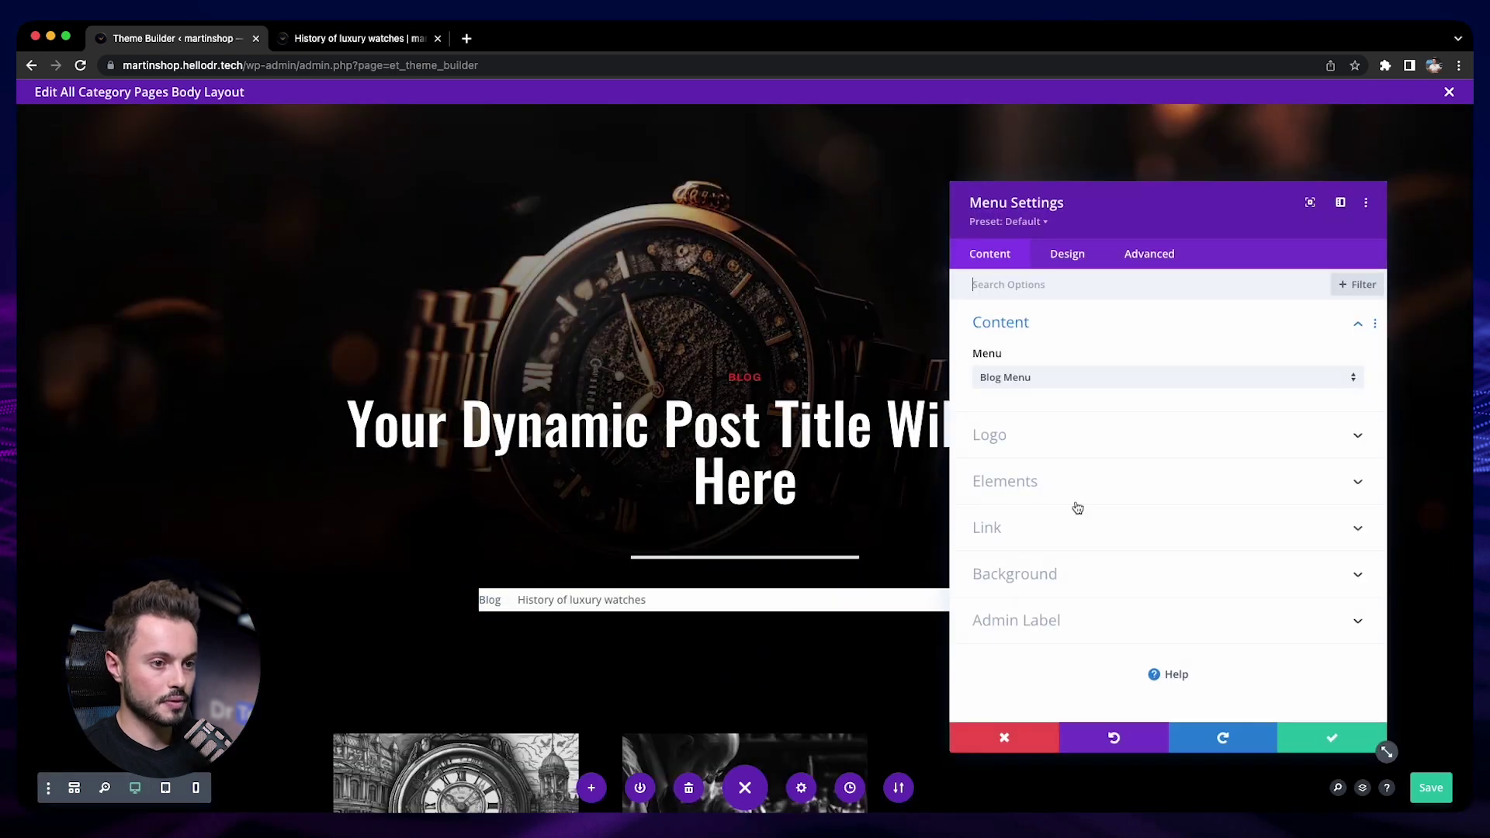
{"action": "left_click", "coordinate": [1041, 572]}
{"action": "left_click", "coordinate": [1026, 549]}
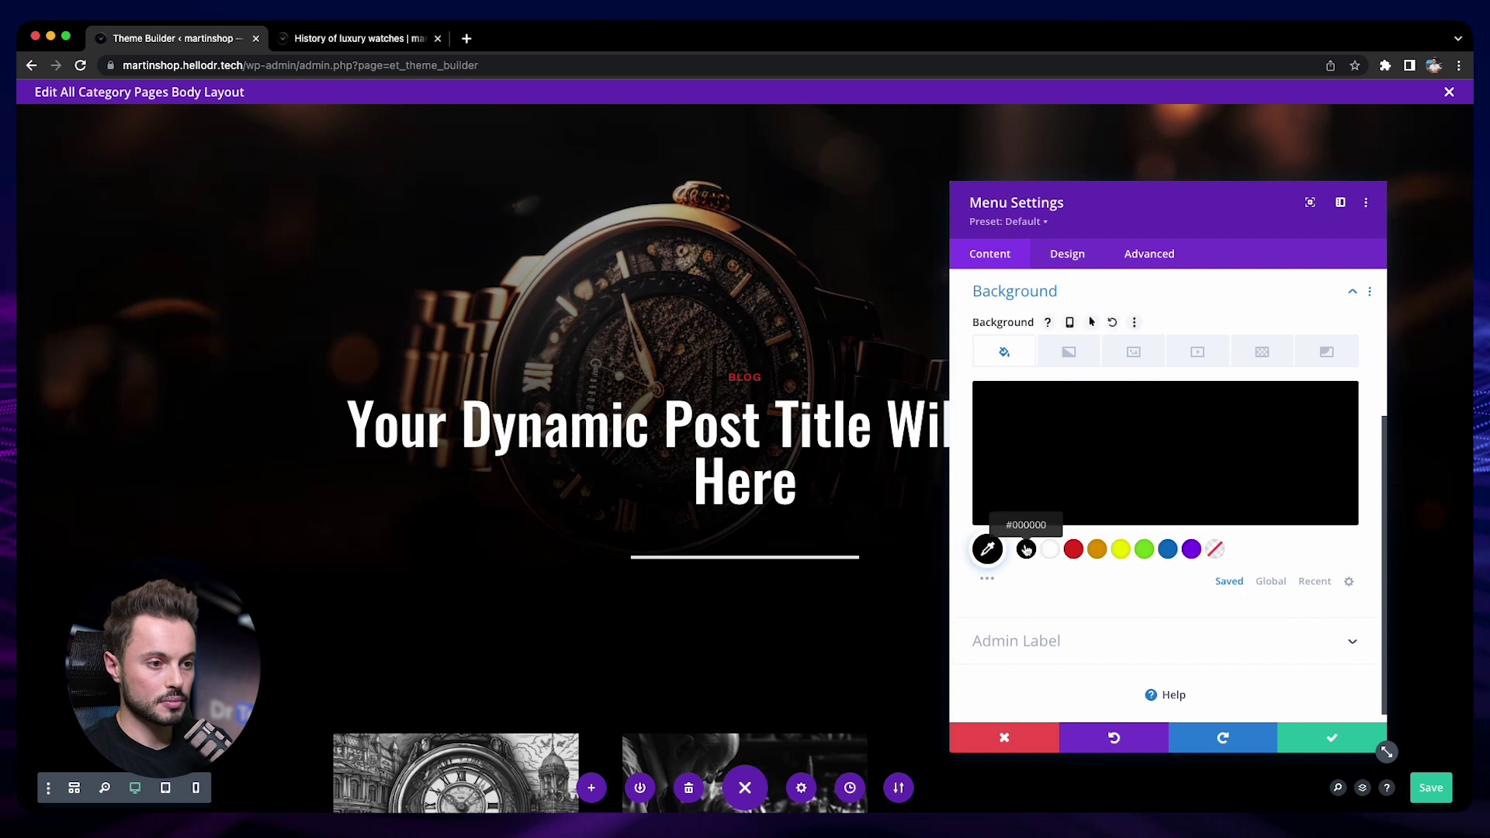
{"action": "scroll", "coordinate": [1045, 482], "scroll_direction": "up", "scroll_amount": 2}
{"action": "left_click", "coordinate": [1067, 254]}
{"action": "left_click", "coordinate": [1025, 367]}
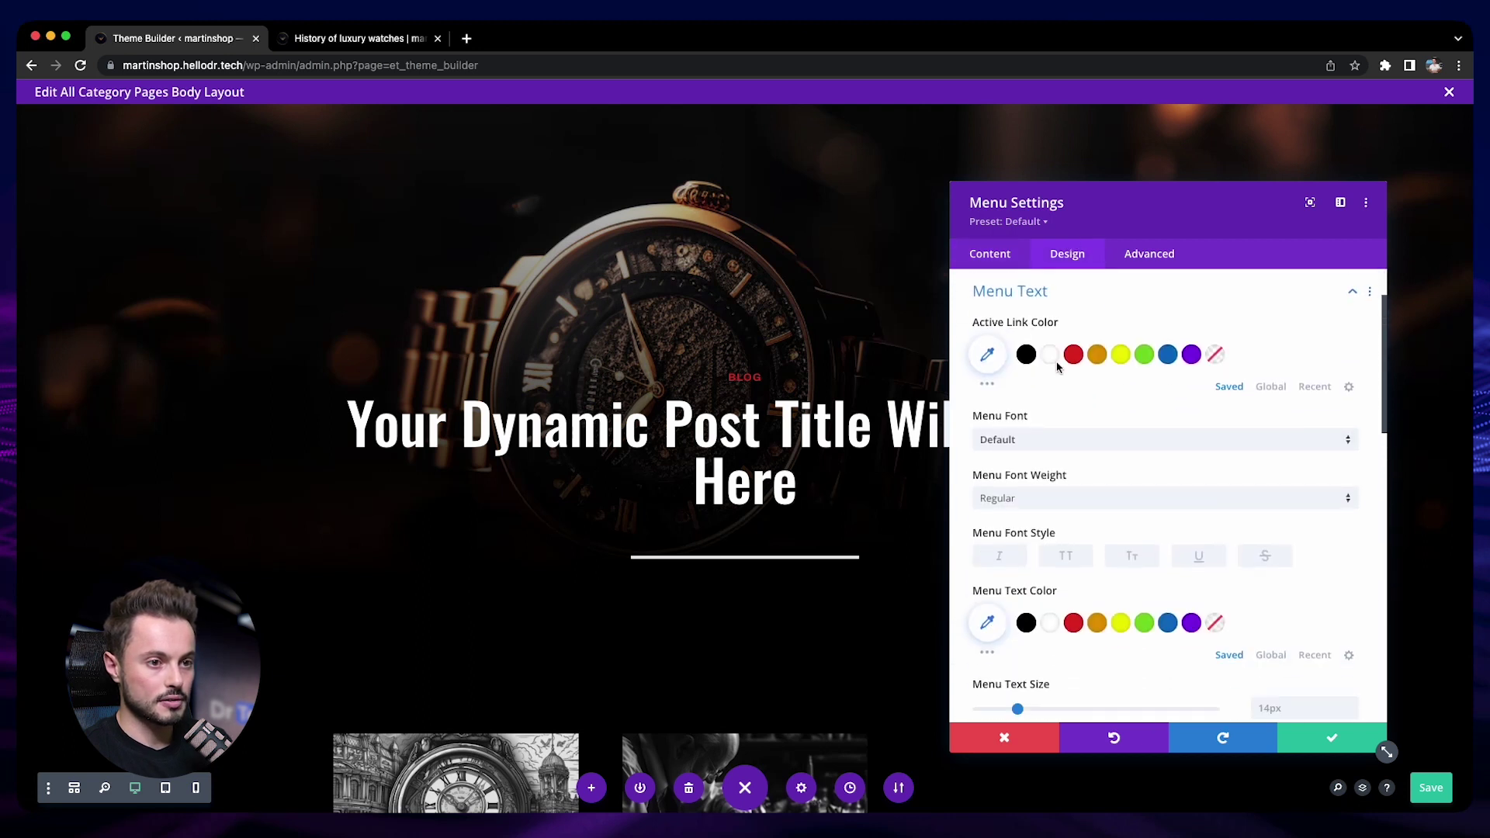
{"action": "left_click", "coordinate": [1052, 356]}
{"action": "left_click", "coordinate": [1052, 622]}
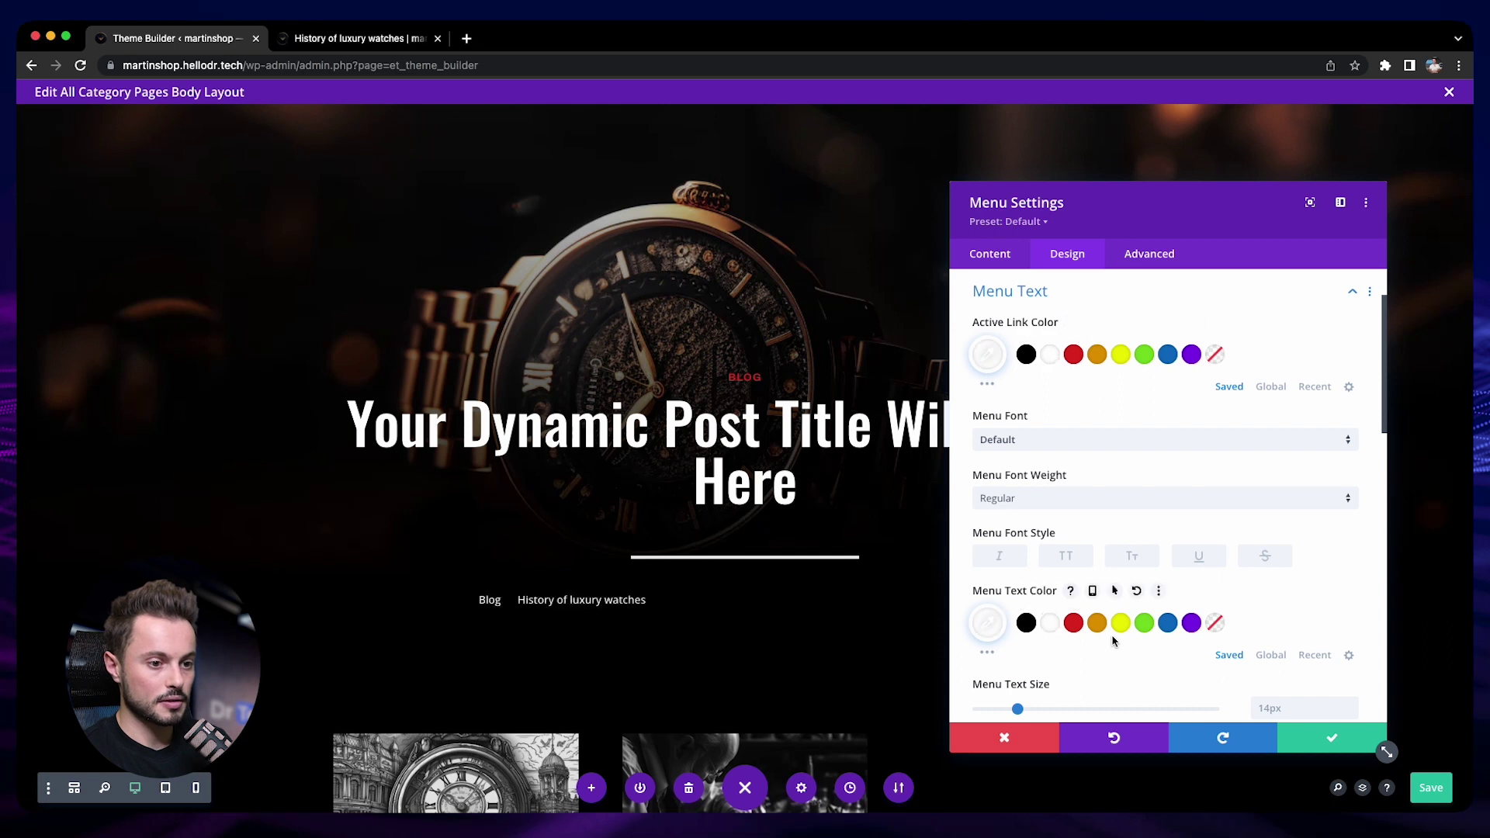
Give the dropdown menu a black background, red line, white text and white active link, and make the mobile menu background black
{"action": "scroll", "coordinate": [1082, 624], "scroll_direction": "down", "scroll_amount": 5}
{"action": "scroll", "coordinate": [1082, 626], "scroll_direction": "down", "scroll_amount": 3}
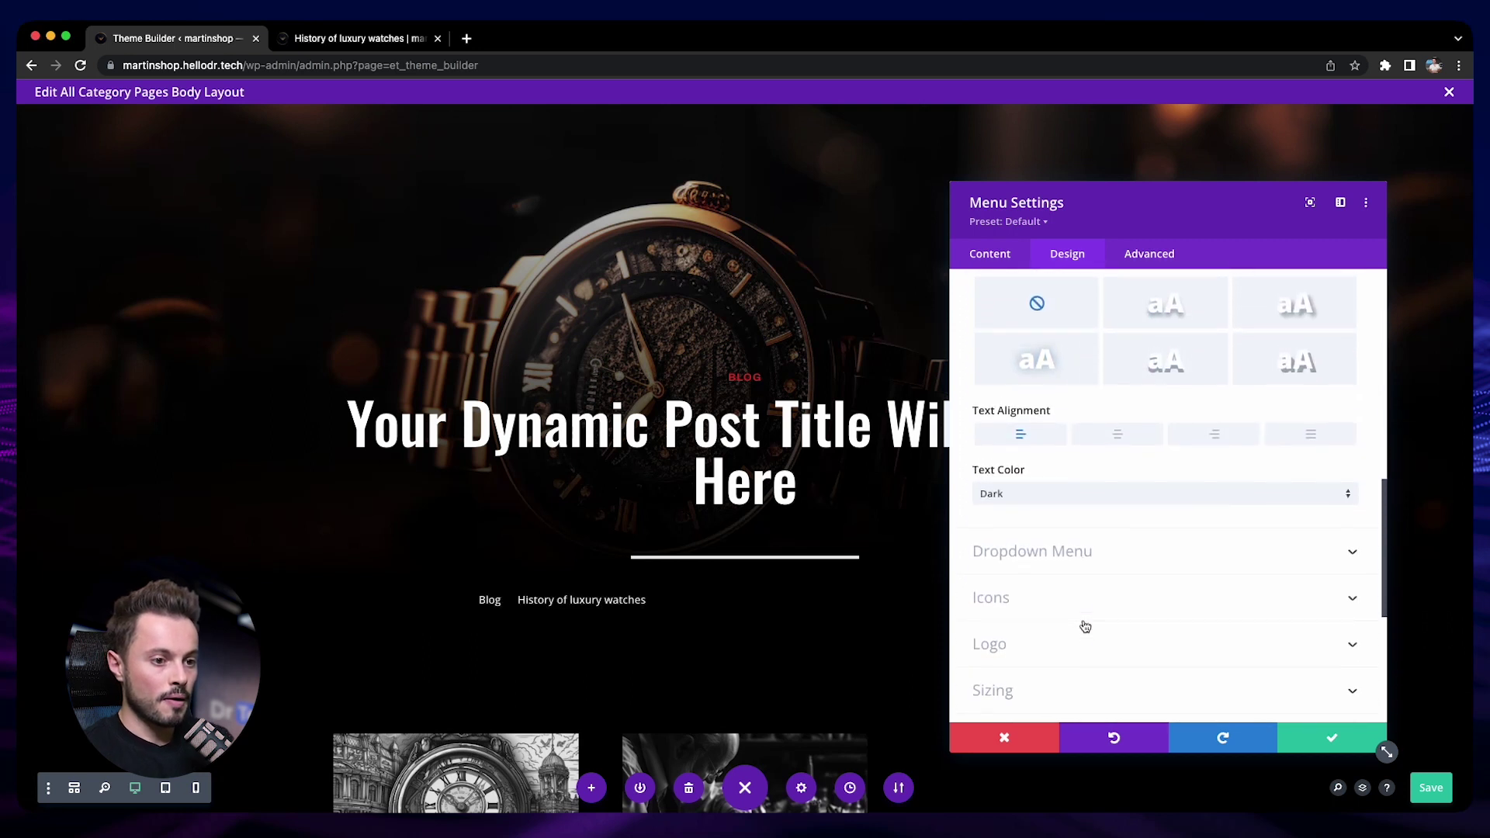
{"action": "left_click", "coordinate": [1074, 532]}
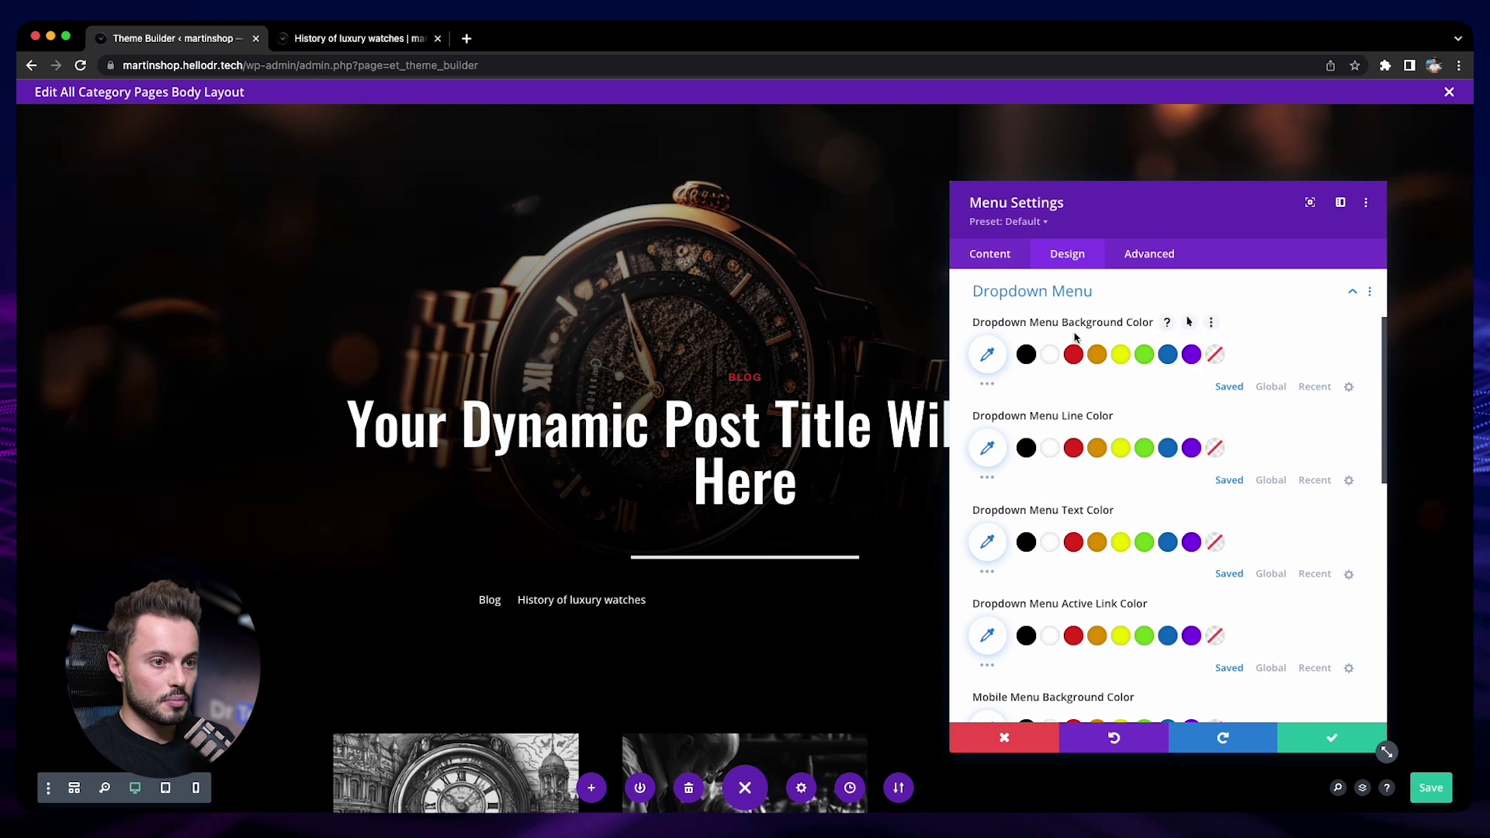
{"action": "left_click", "coordinate": [1026, 355]}
{"action": "left_click", "coordinate": [1073, 448]}
{"action": "scroll", "coordinate": [1073, 458], "scroll_direction": "down", "scroll_amount": 1}
{"action": "left_click", "coordinate": [1051, 509]}
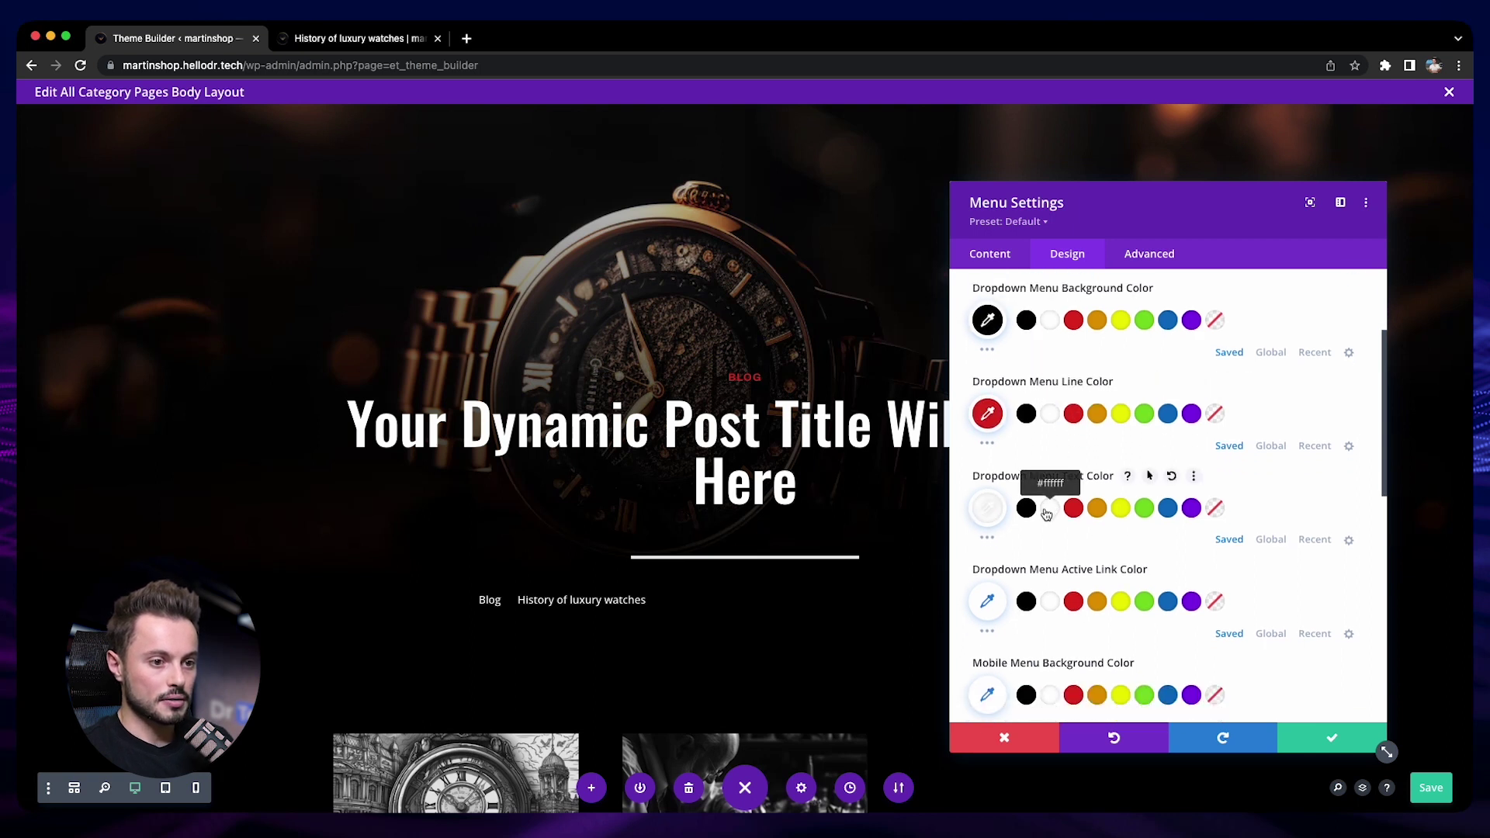
{"action": "scroll", "coordinate": [1114, 528], "scroll_direction": "down", "scroll_amount": 1}
{"action": "left_click", "coordinate": [1049, 558]}
{"action": "scroll", "coordinate": [1043, 551], "scroll_direction": "down", "scroll_amount": 3}
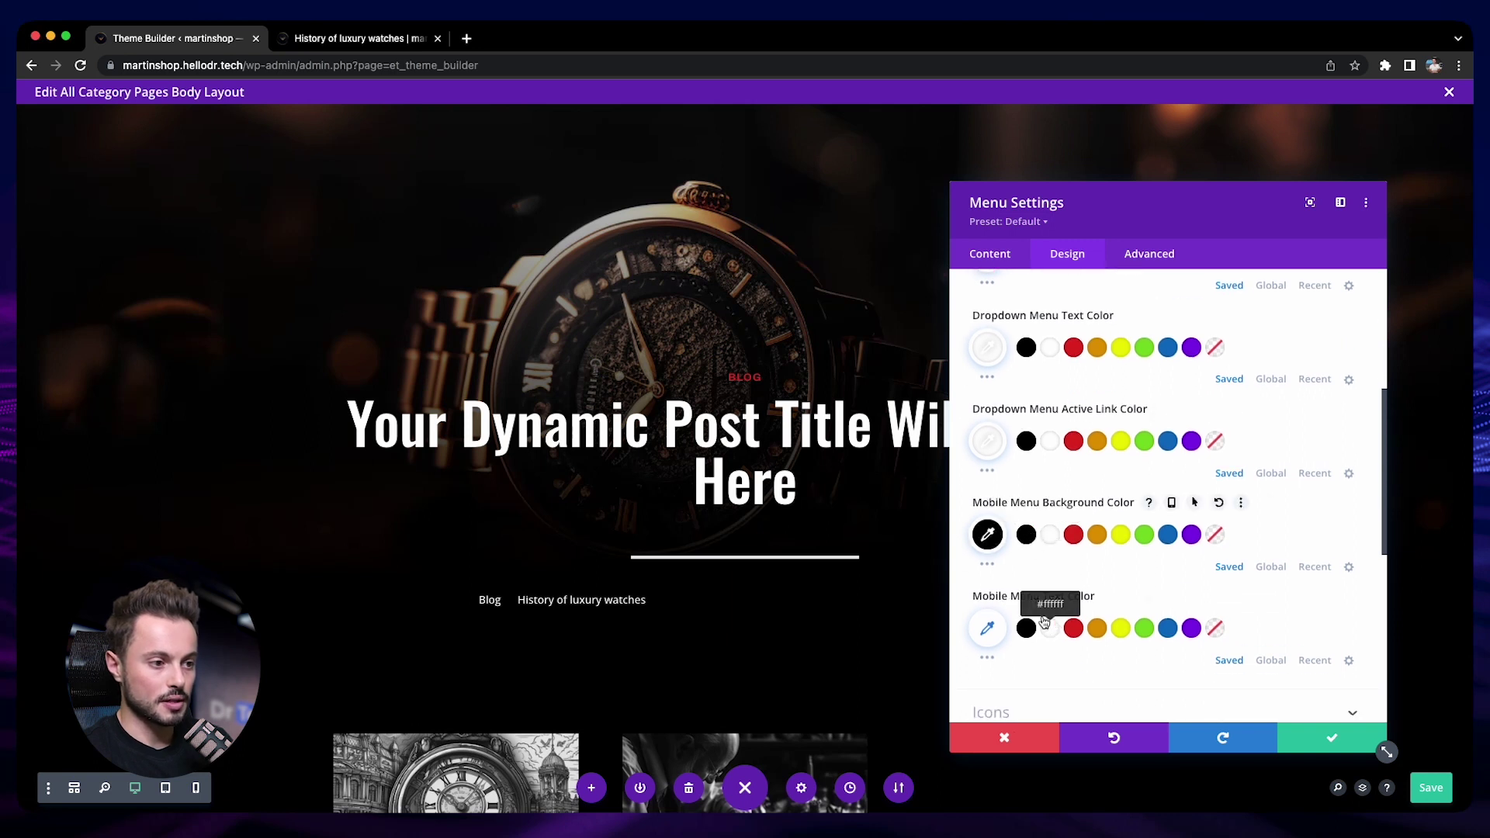
Center the blog menu links with the menu's layout style and save the layout
{"action": "scroll", "coordinate": [1070, 328], "scroll_direction": "up", "scroll_amount": 5}
{"action": "left_click", "coordinate": [1069, 327]}
{"action": "left_click", "coordinate": [1087, 377]}
{"action": "left_click", "coordinate": [1090, 414]}
{"action": "key", "text": "ctrl+s"}
{"action": "left_click", "coordinate": [1296, 737]}
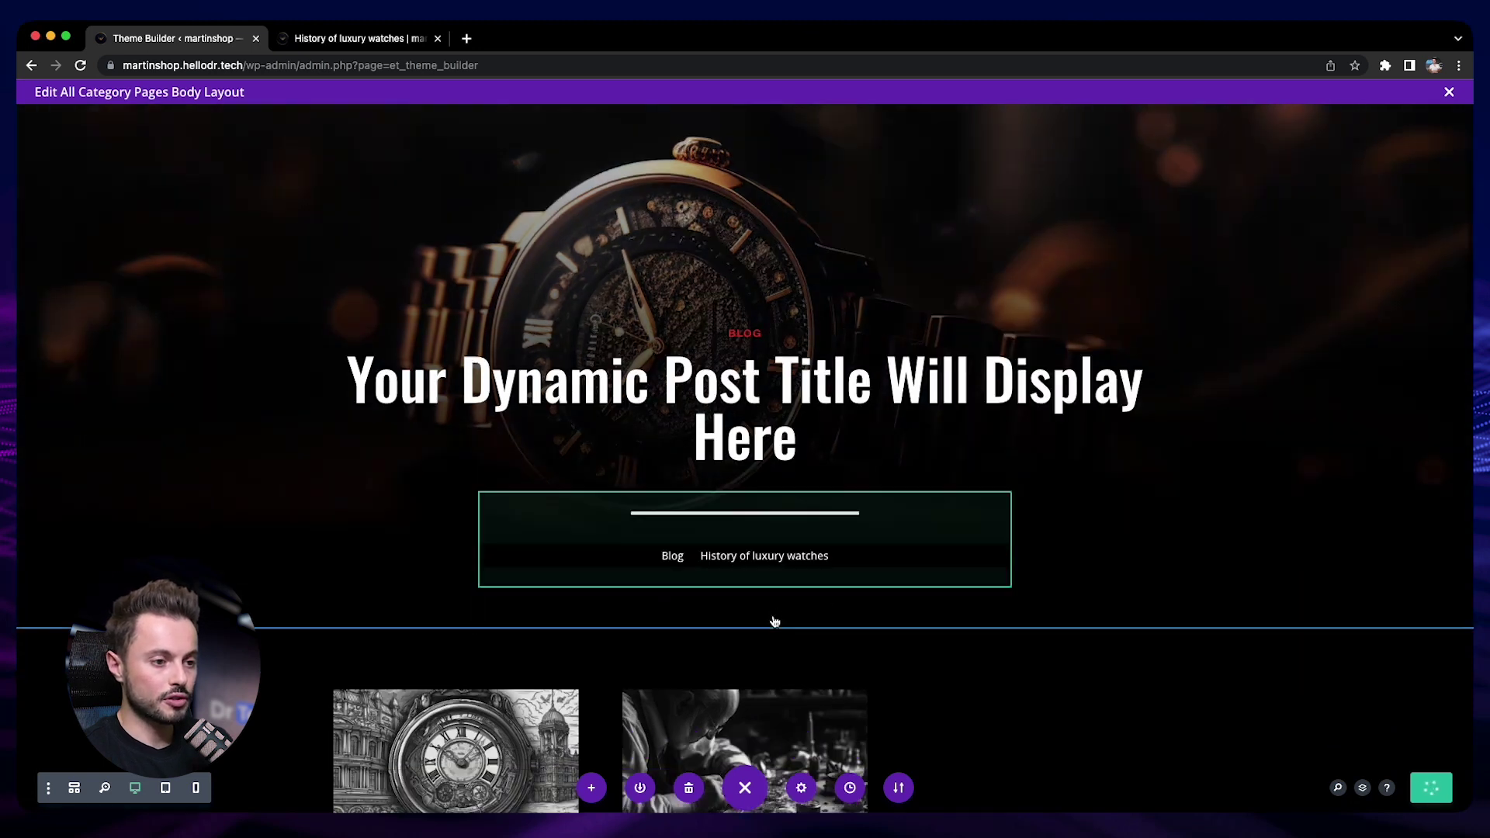
Change the blog module's meta text color to red (#e02b20)
{"action": "scroll", "coordinate": [774, 619], "scroll_direction": "down", "scroll_amount": 5}
{"action": "left_click", "coordinate": [707, 458]}
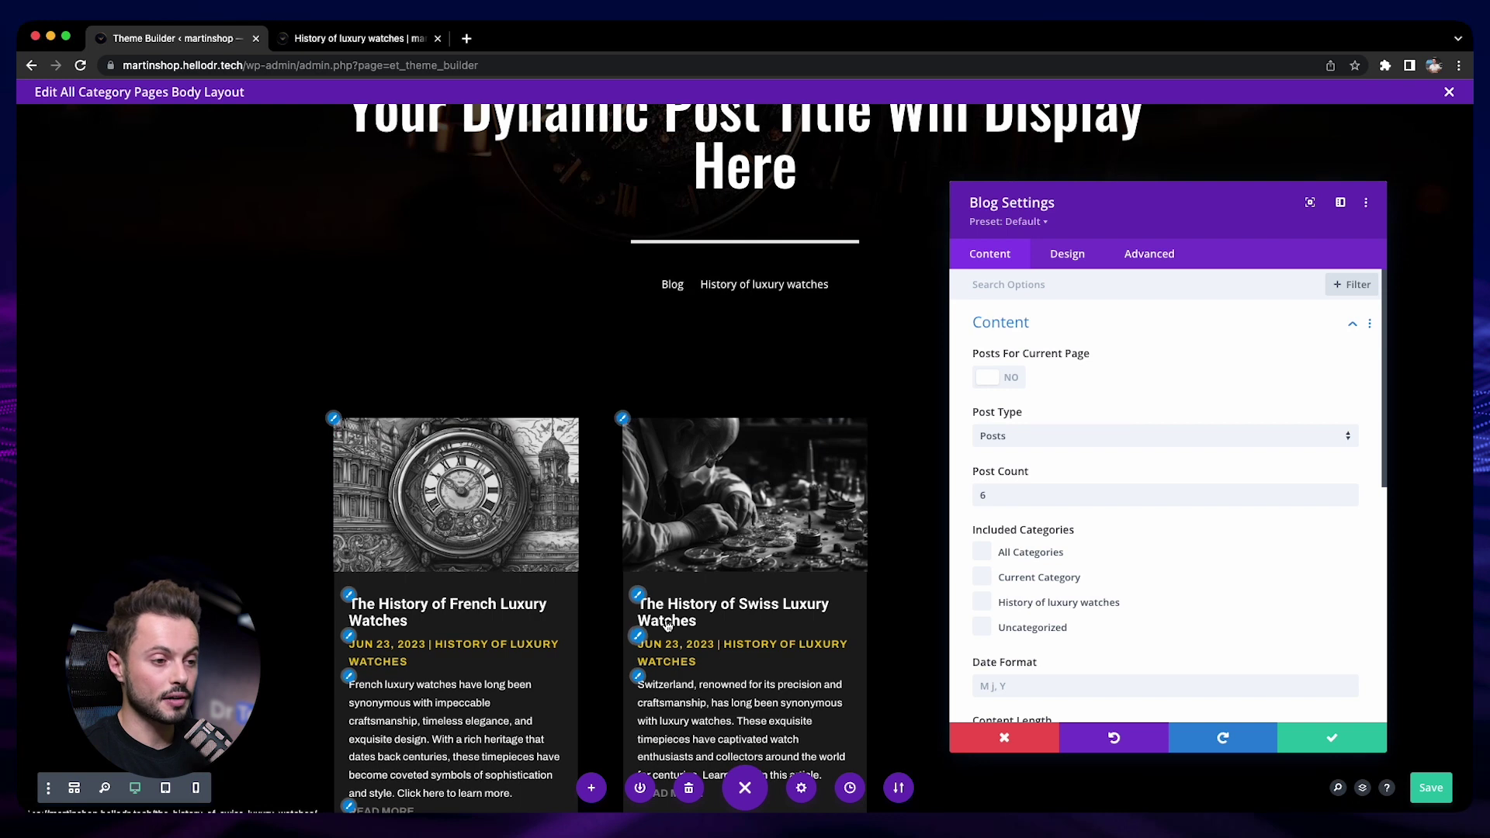
{"action": "left_click", "coordinate": [639, 636]}
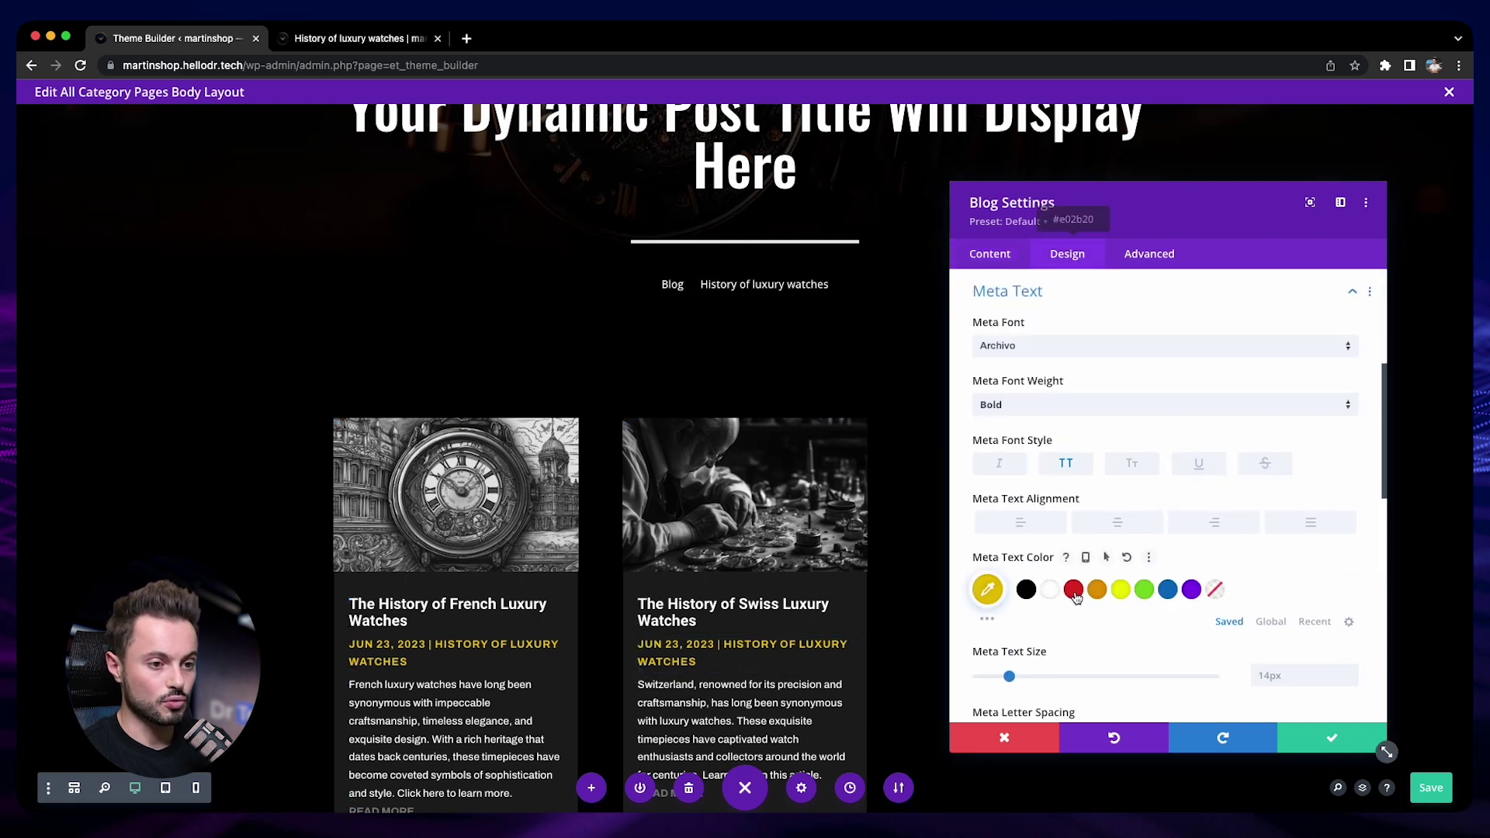
{"action": "left_click", "coordinate": [1073, 592]}
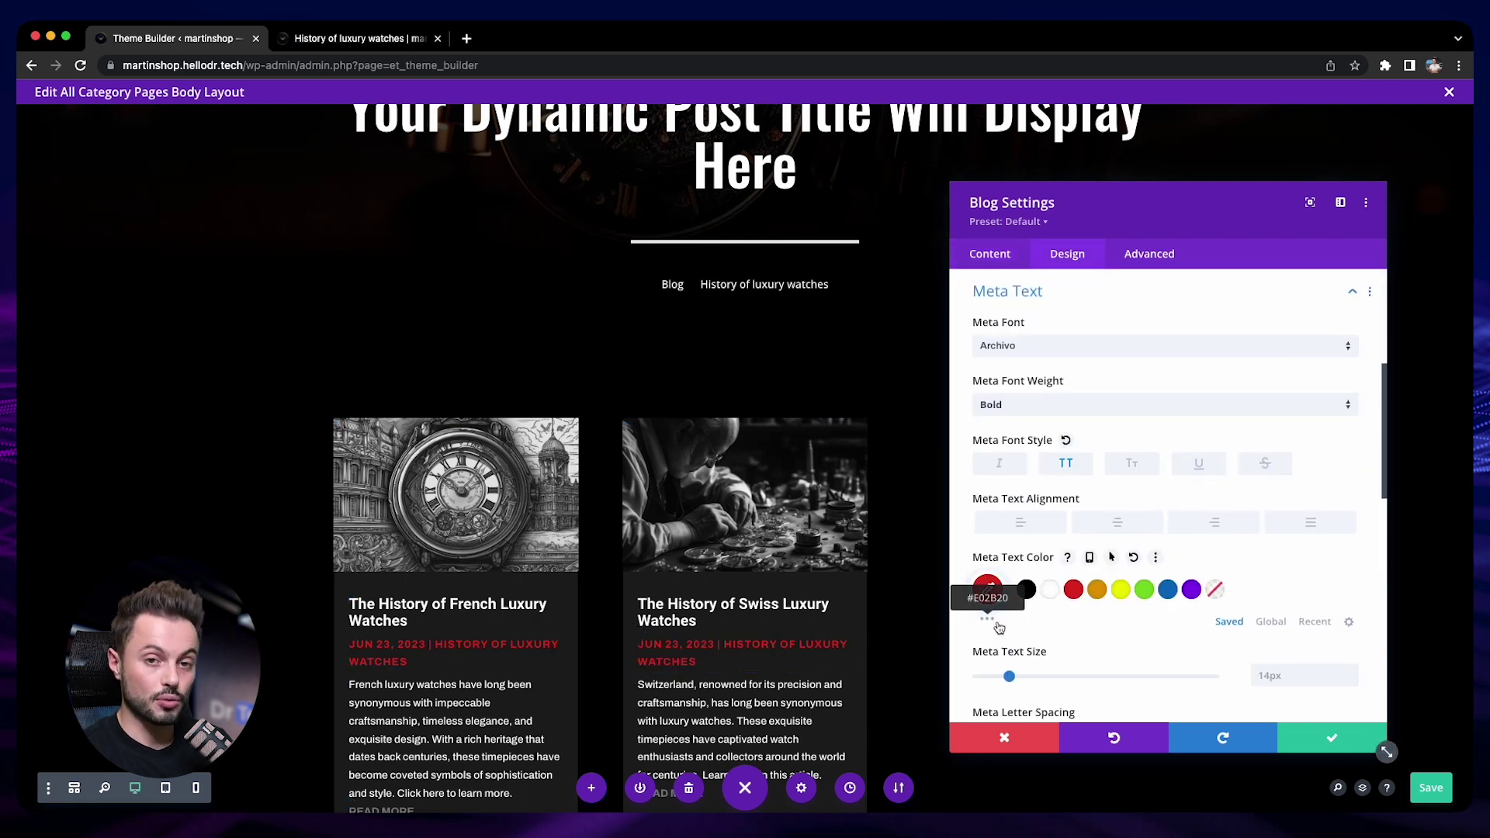
Limit the blog module's included categories to Current Category and save the layout
{"action": "left_click", "coordinate": [1010, 256]}
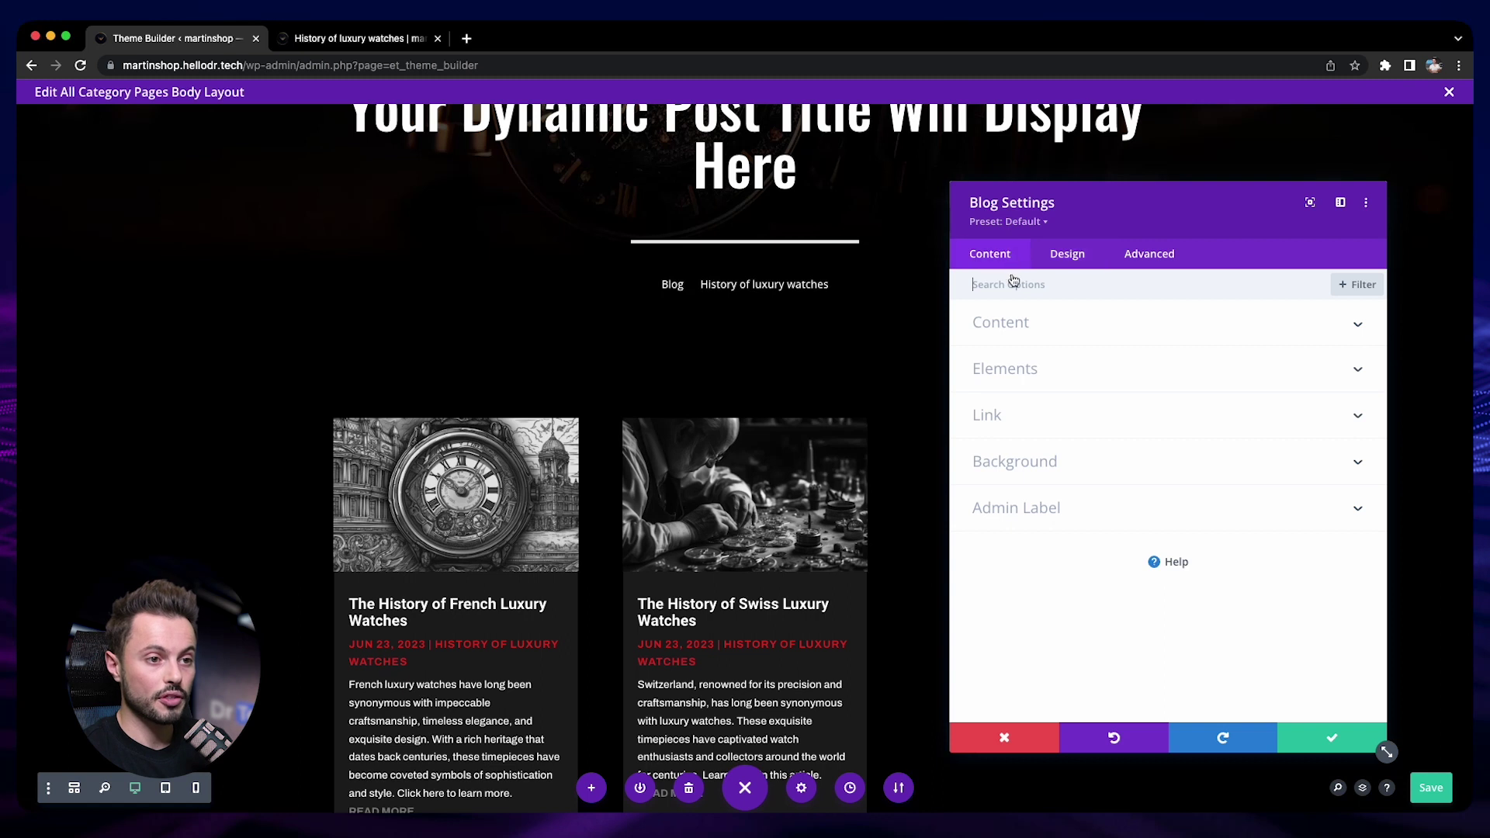
{"action": "left_click", "coordinate": [1013, 326]}
{"action": "scroll", "coordinate": [1064, 527], "scroll_direction": "down", "scroll_amount": 2}
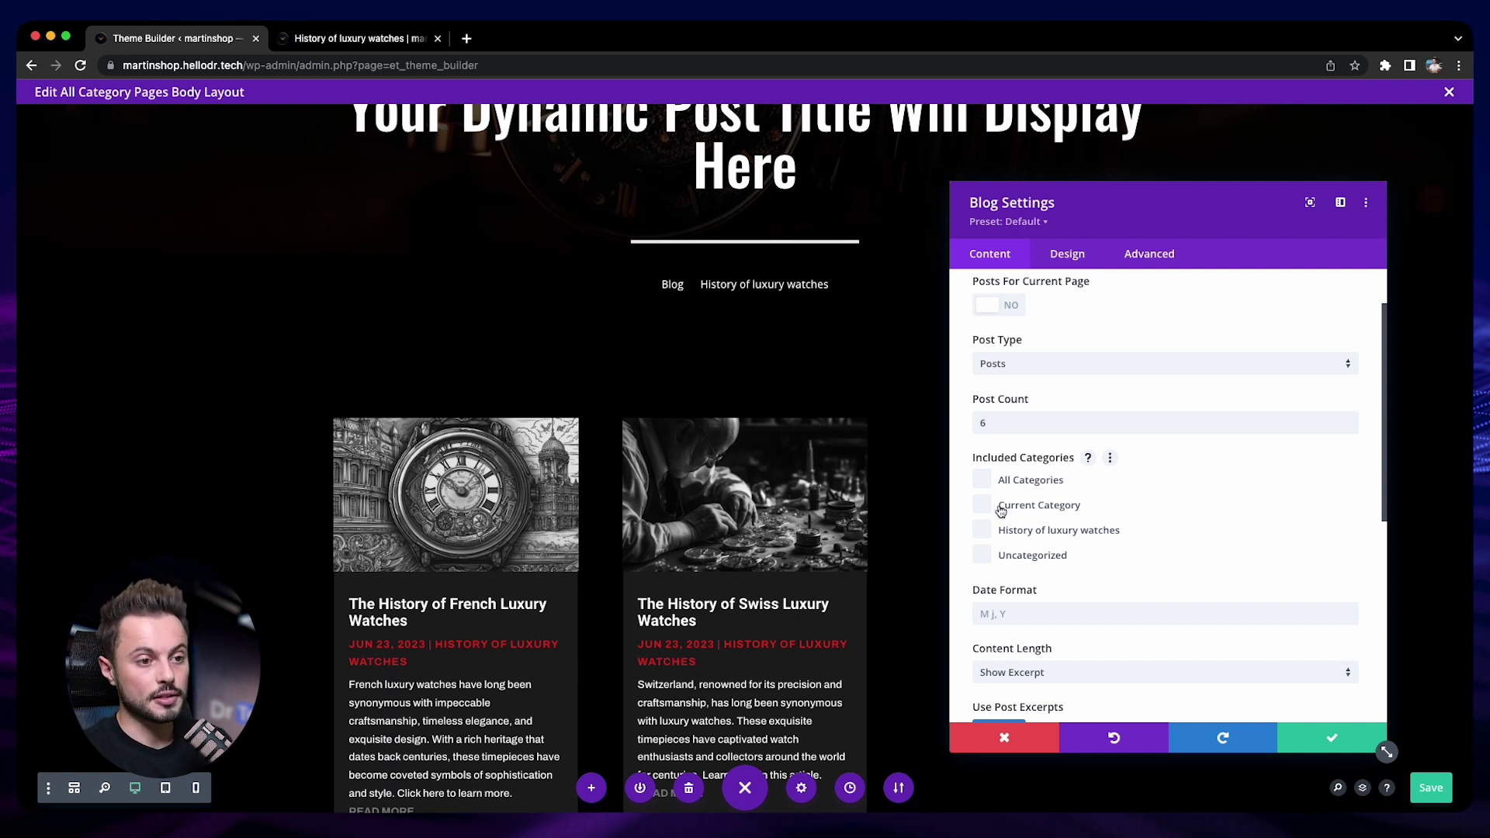
{"action": "left_click", "coordinate": [1025, 507]}
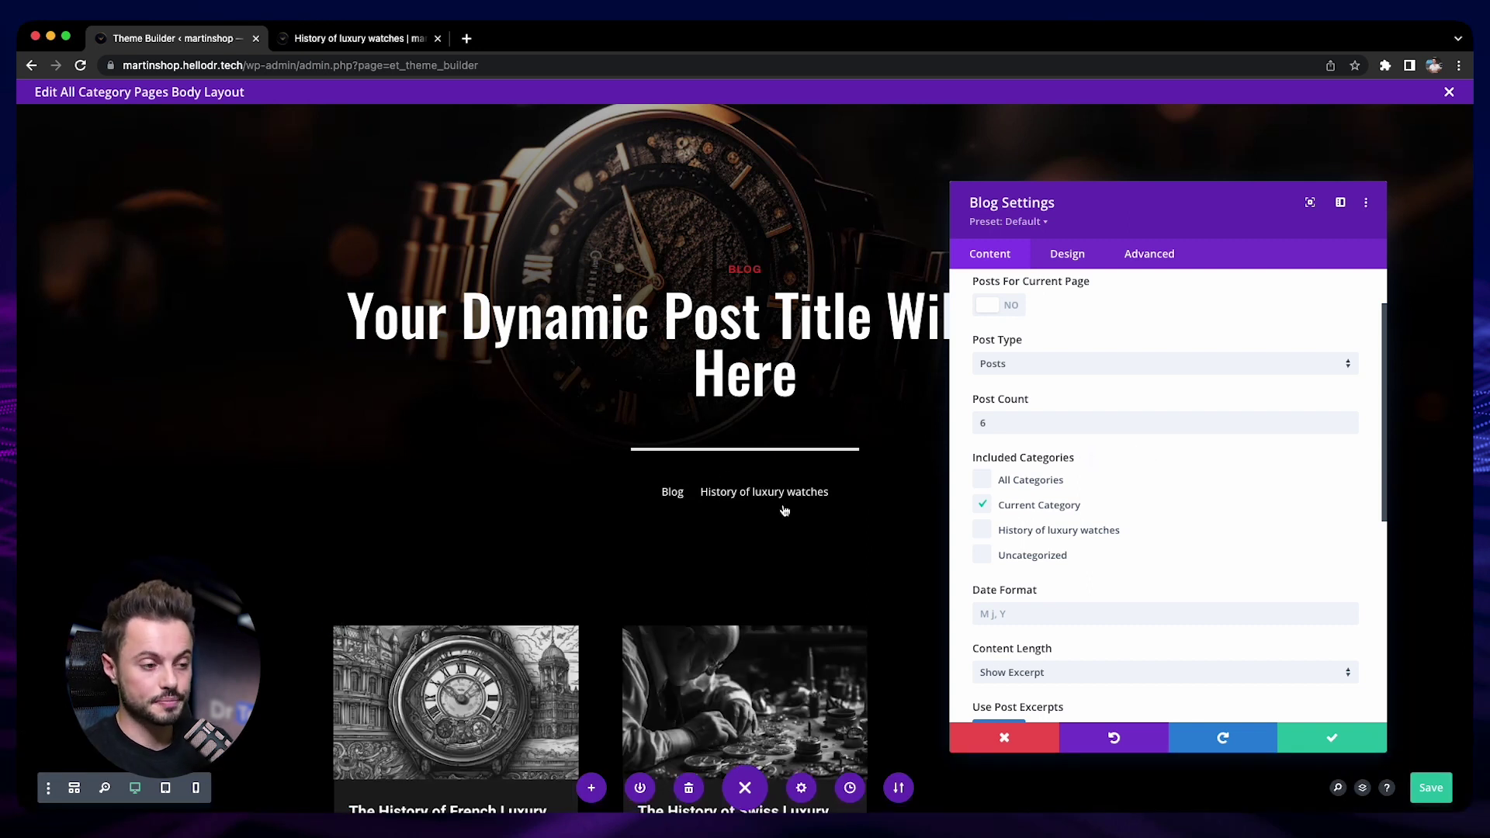
{"action": "scroll", "coordinate": [784, 510], "scroll_direction": "down", "scroll_amount": 3}
Review the blog module's content and element visibility options, and close its settings with the changes kept
{"action": "scroll", "coordinate": [1047, 580], "scroll_direction": "down", "scroll_amount": 4}
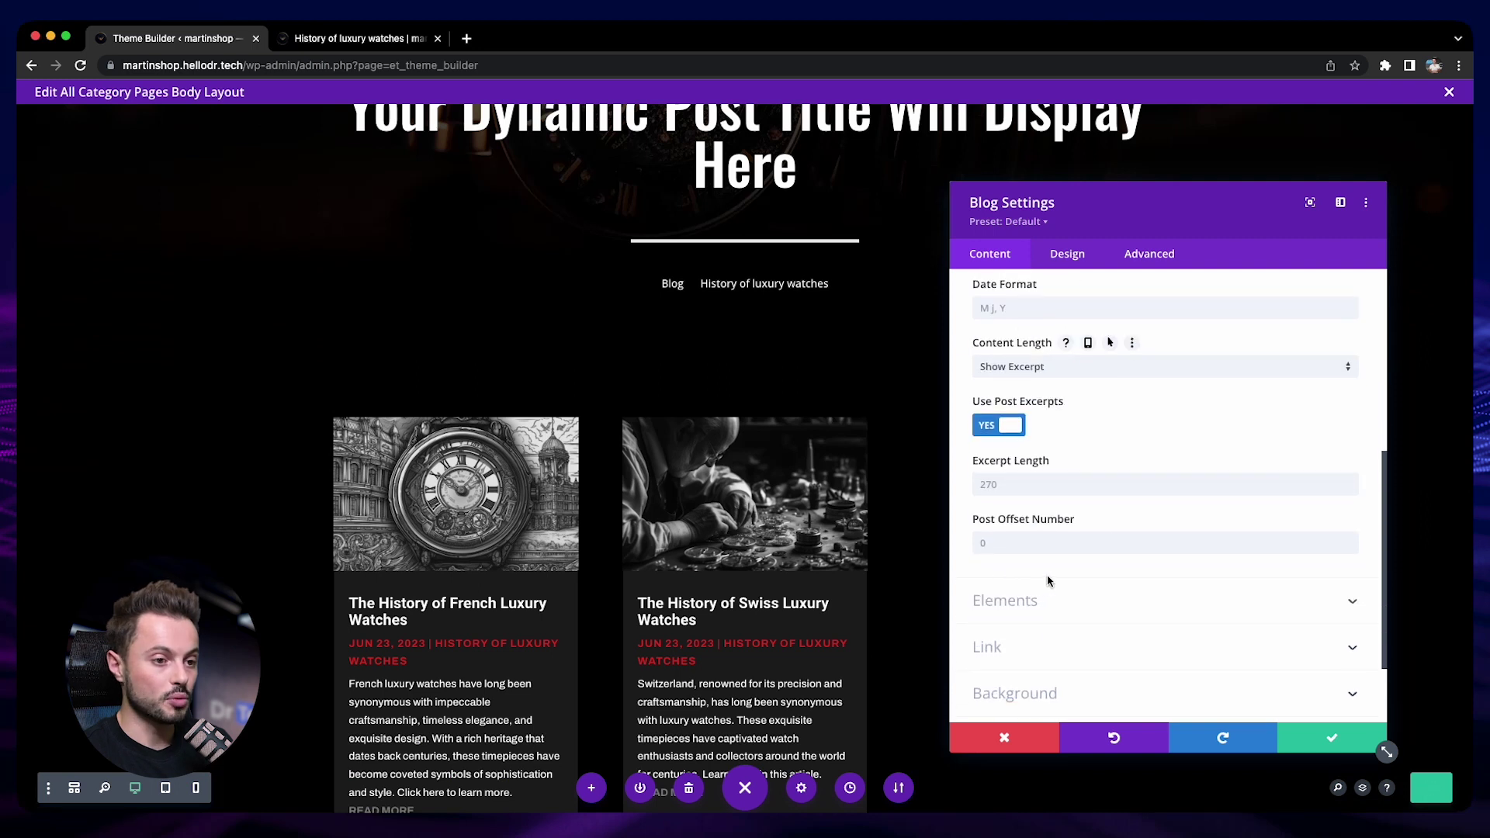
{"action": "scroll", "coordinate": [1051, 596], "scroll_direction": "down", "scroll_amount": 1}
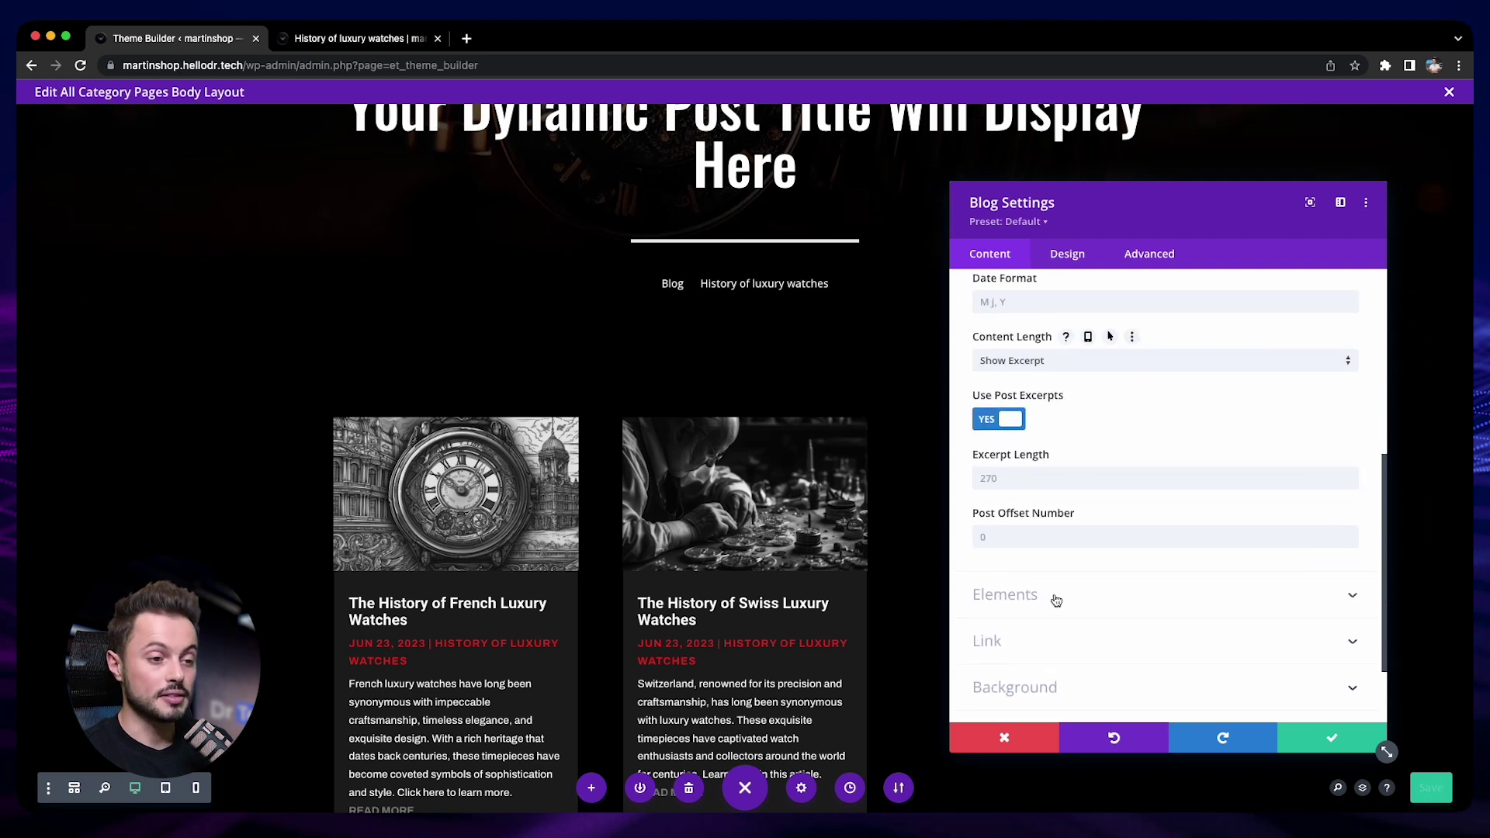
{"action": "left_click", "coordinate": [1054, 595]}
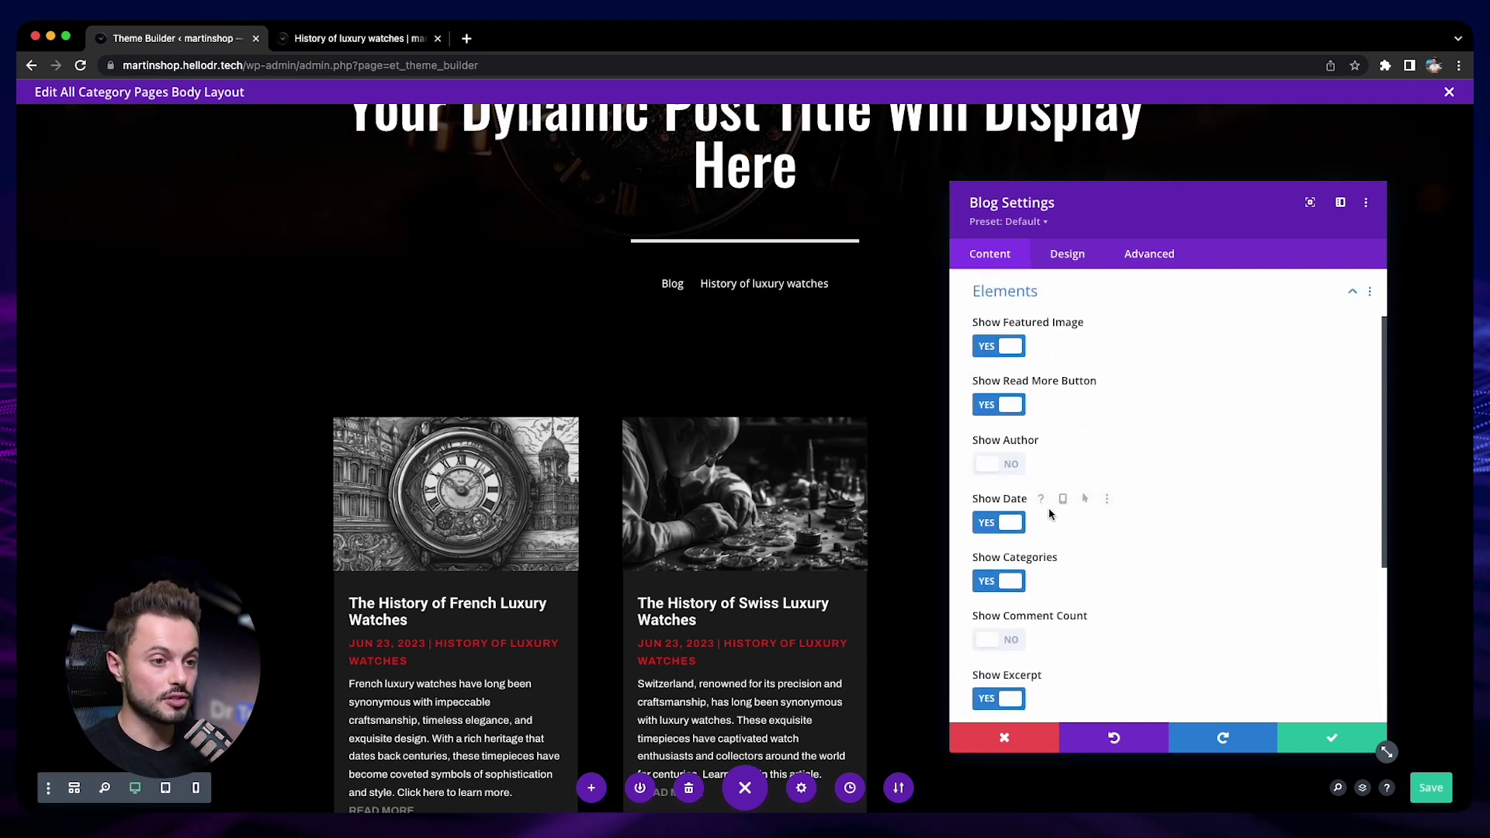
{"action": "scroll", "coordinate": [1049, 514], "scroll_direction": "down", "scroll_amount": 3}
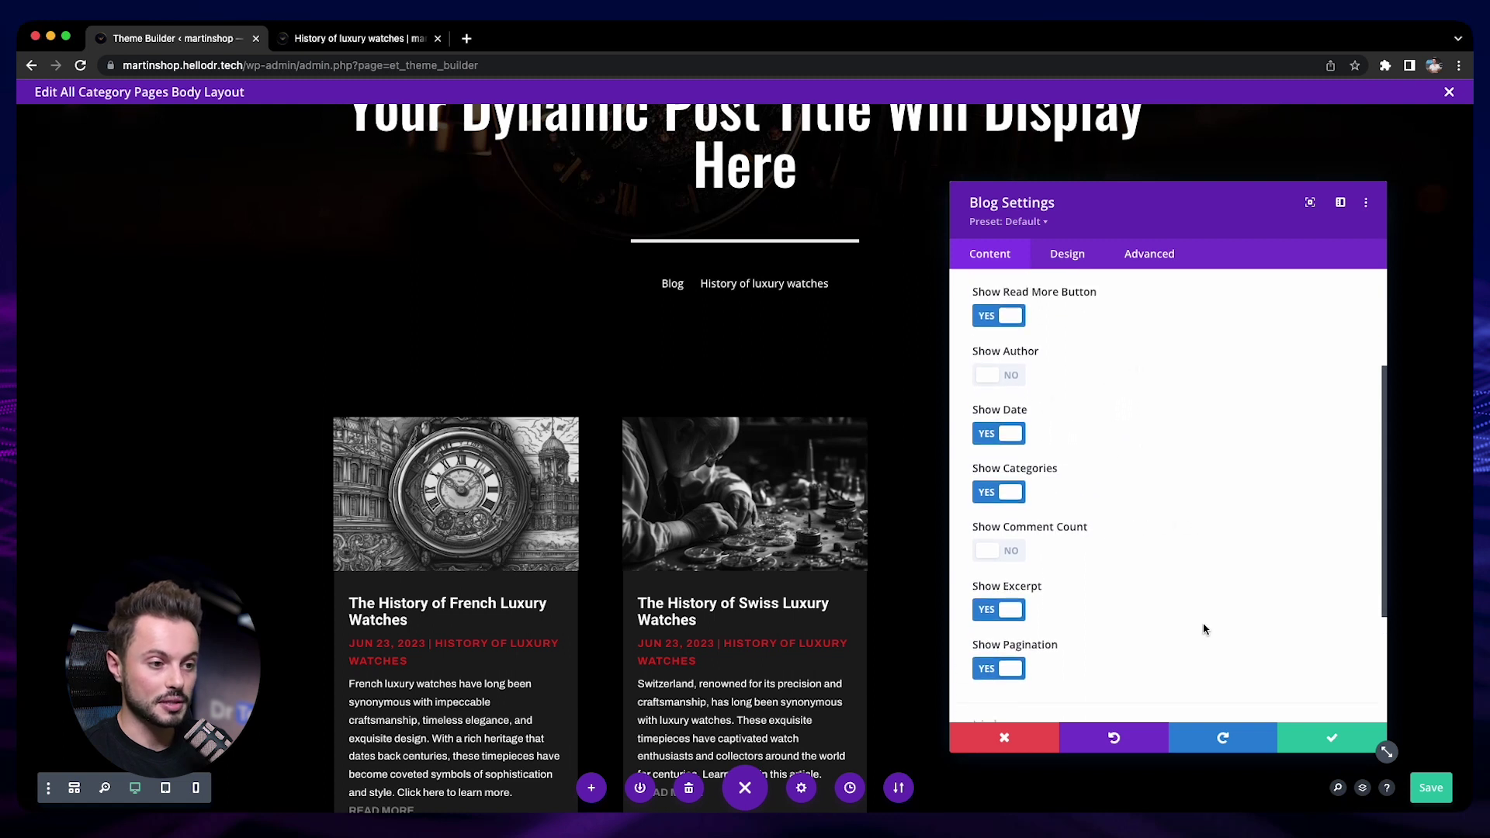
{"action": "left_click", "coordinate": [1331, 738]}
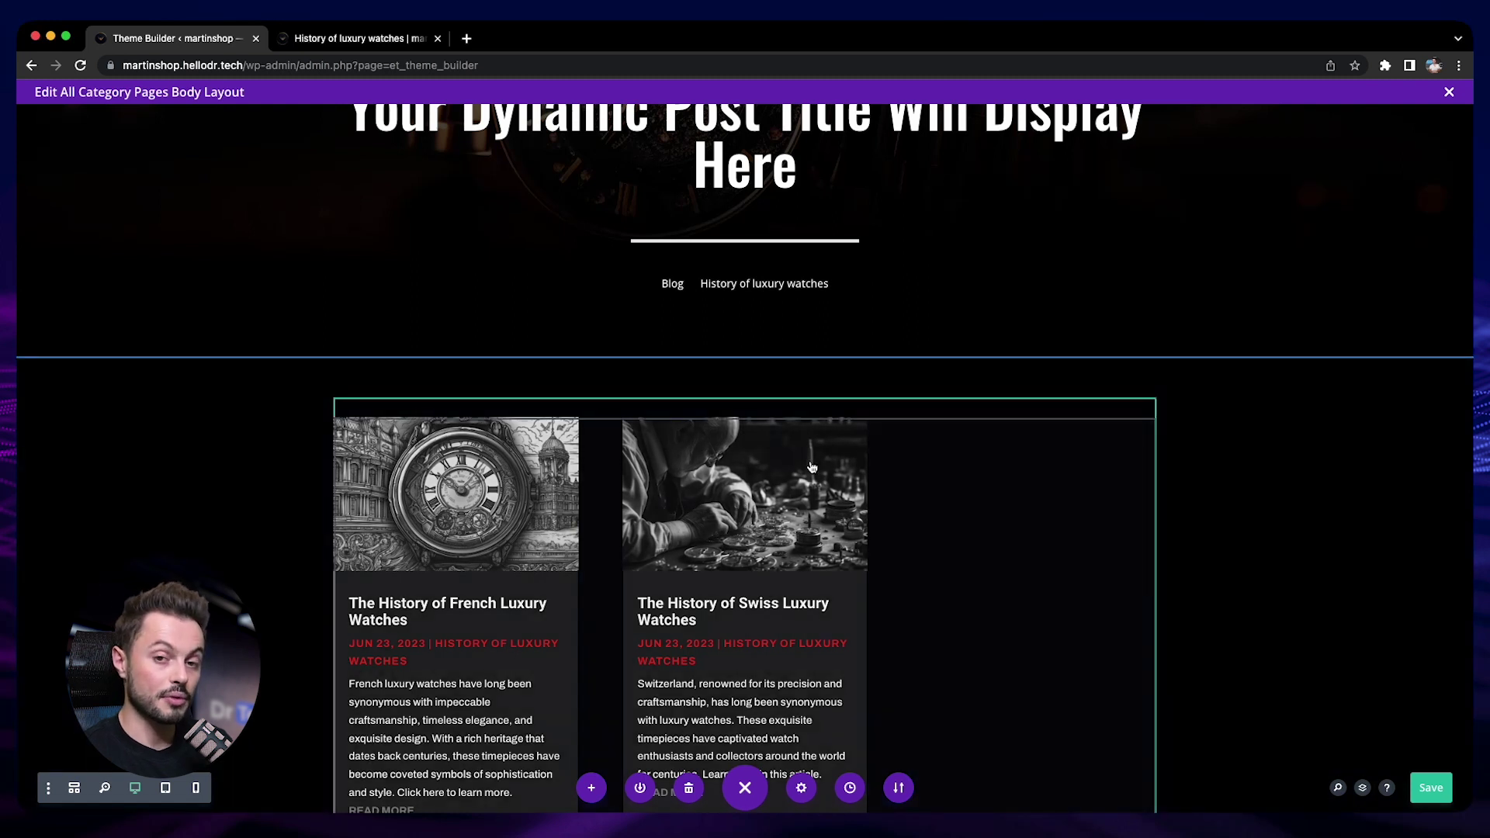
Add a Breadcrumbs module to the blog row and move it above the posts grid
{"action": "scroll", "coordinate": [812, 464], "scroll_direction": "down", "scroll_amount": 4}
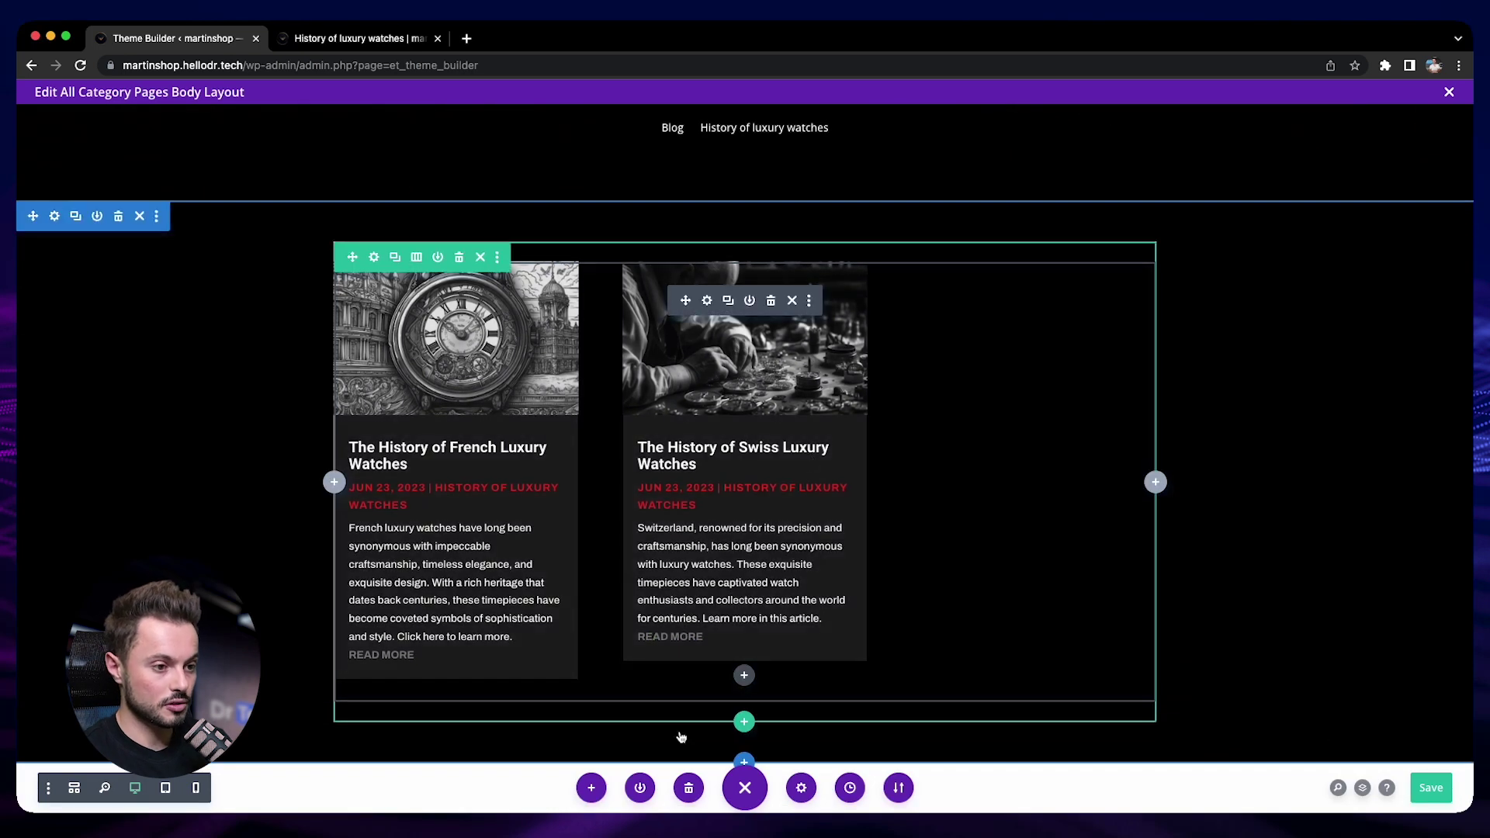
{"action": "left_click", "coordinate": [743, 674]}
{"action": "type", "text": "bread"}
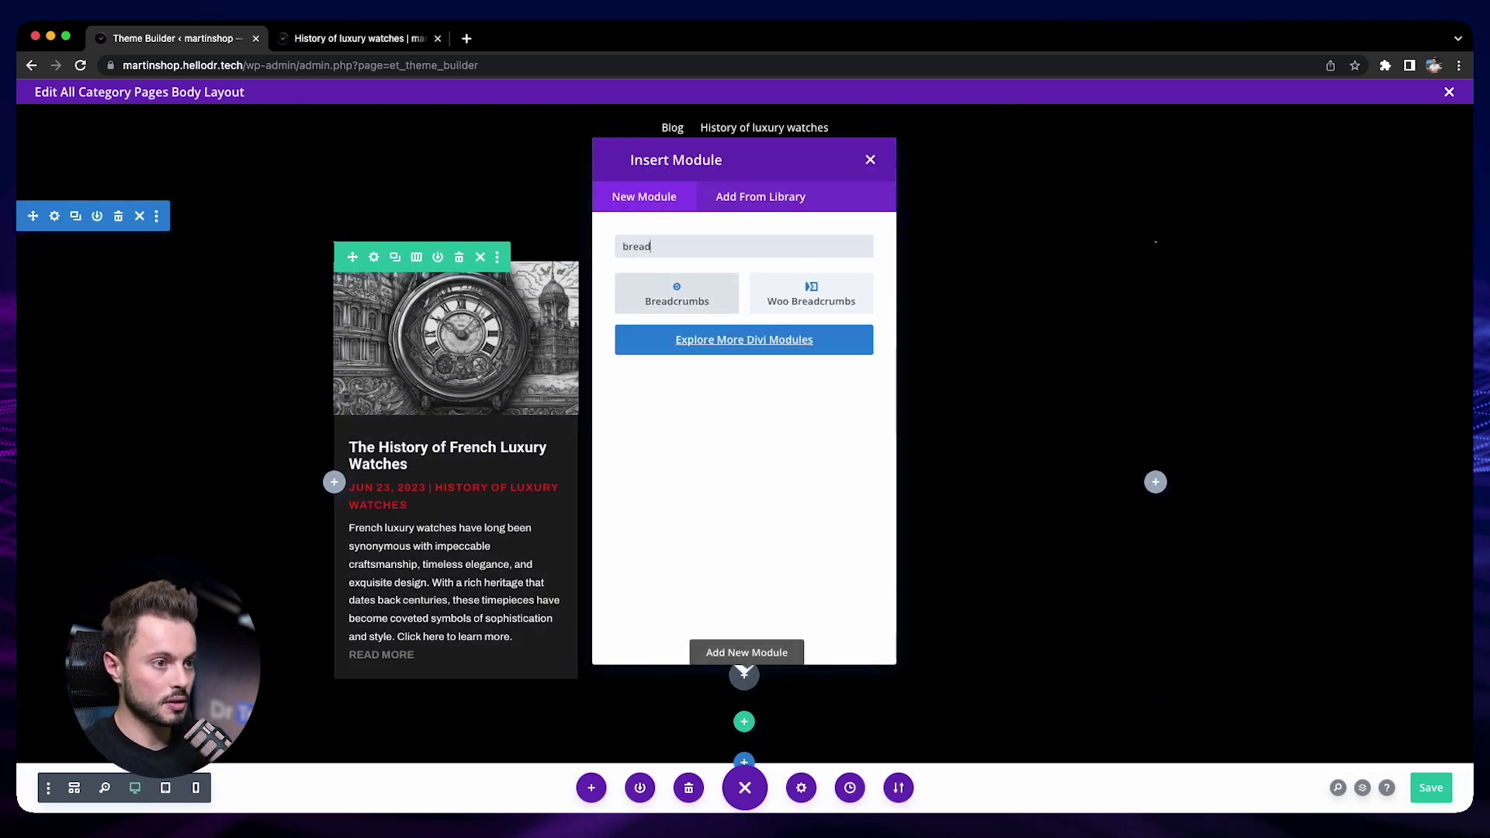
{"action": "left_click", "coordinate": [652, 301]}
{"action": "left_click", "coordinate": [1317, 733]}
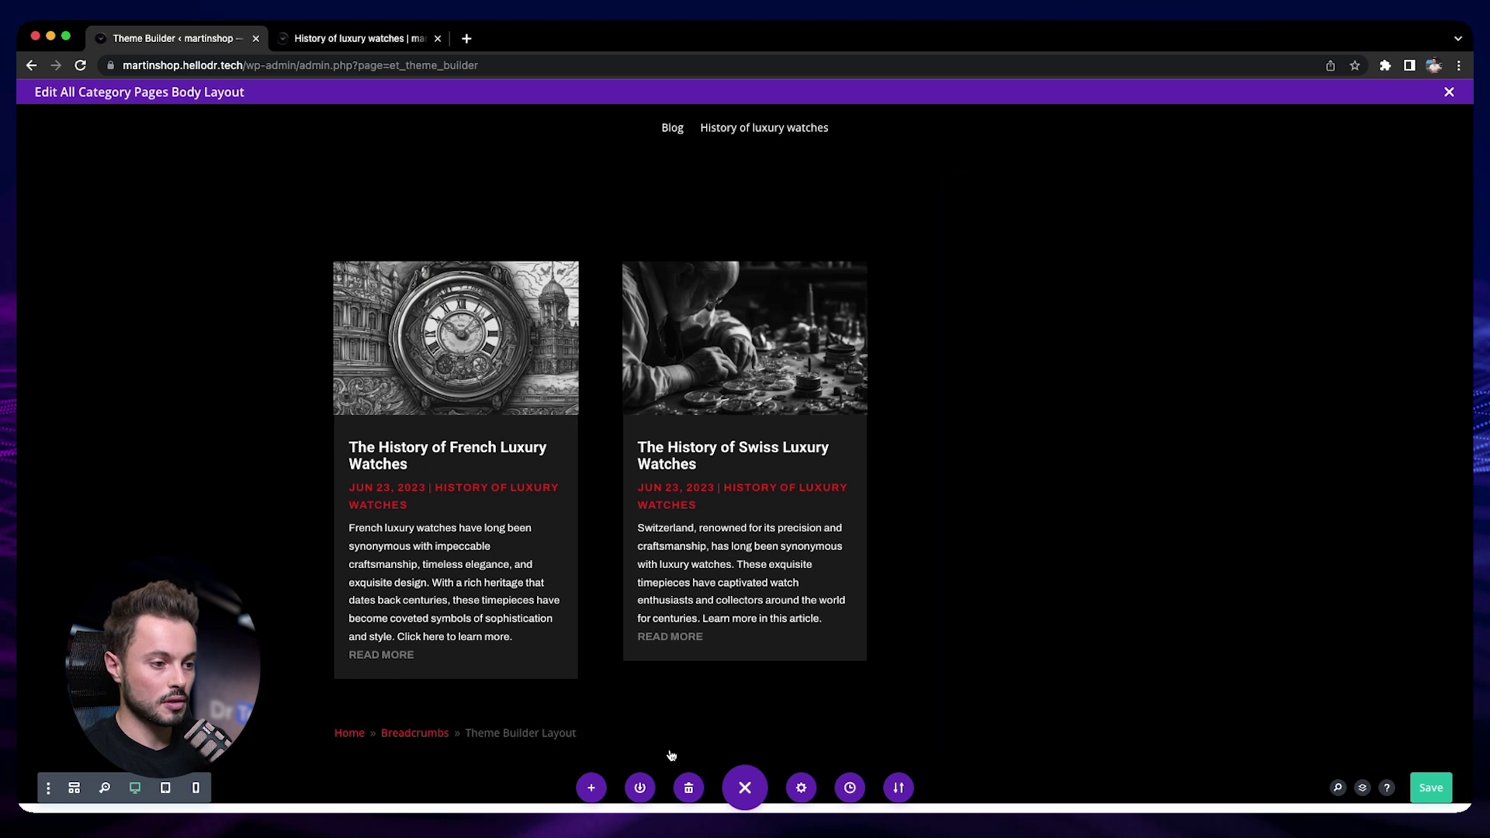
{"action": "left_click_drag", "start_coordinate": [696, 354], "coordinate": [688, 261]}
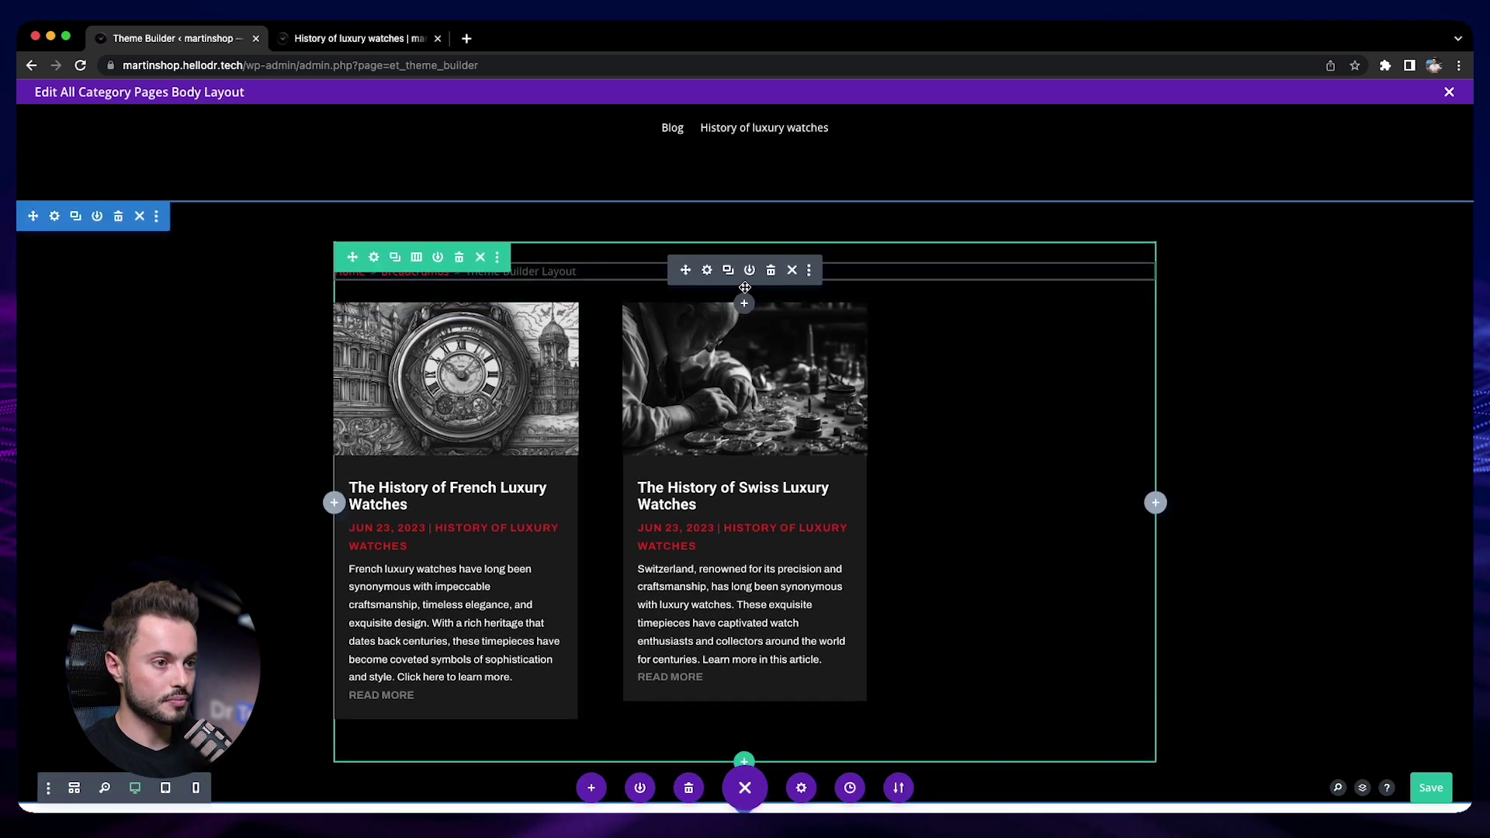
Insert a Divider module between the breadcrumbs and the posts grid, with a white line color
{"action": "left_click", "coordinate": [744, 302]}
{"action": "type", "text": "divi"}
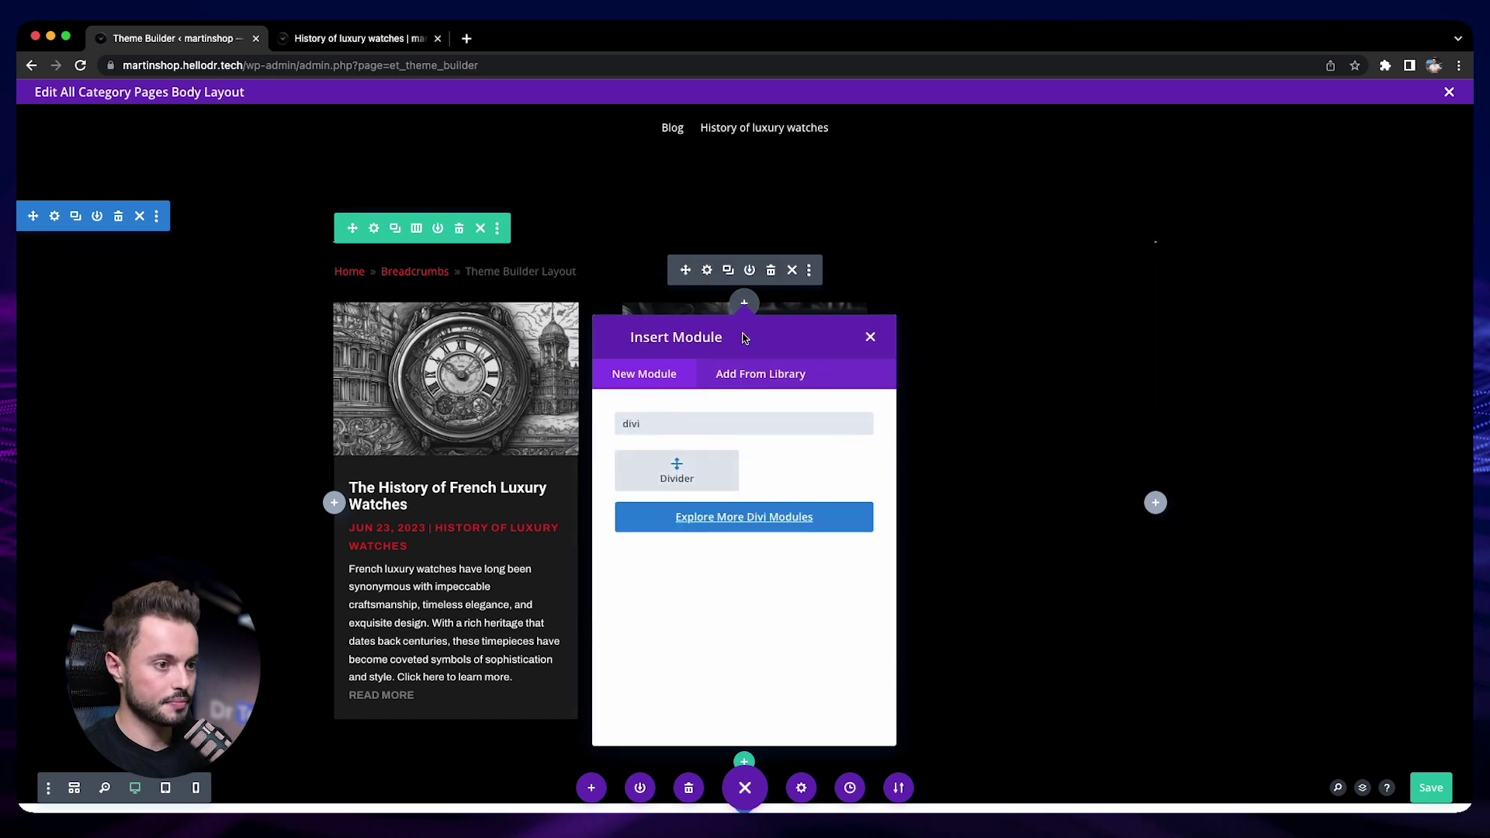
{"action": "left_click", "coordinate": [677, 469]}
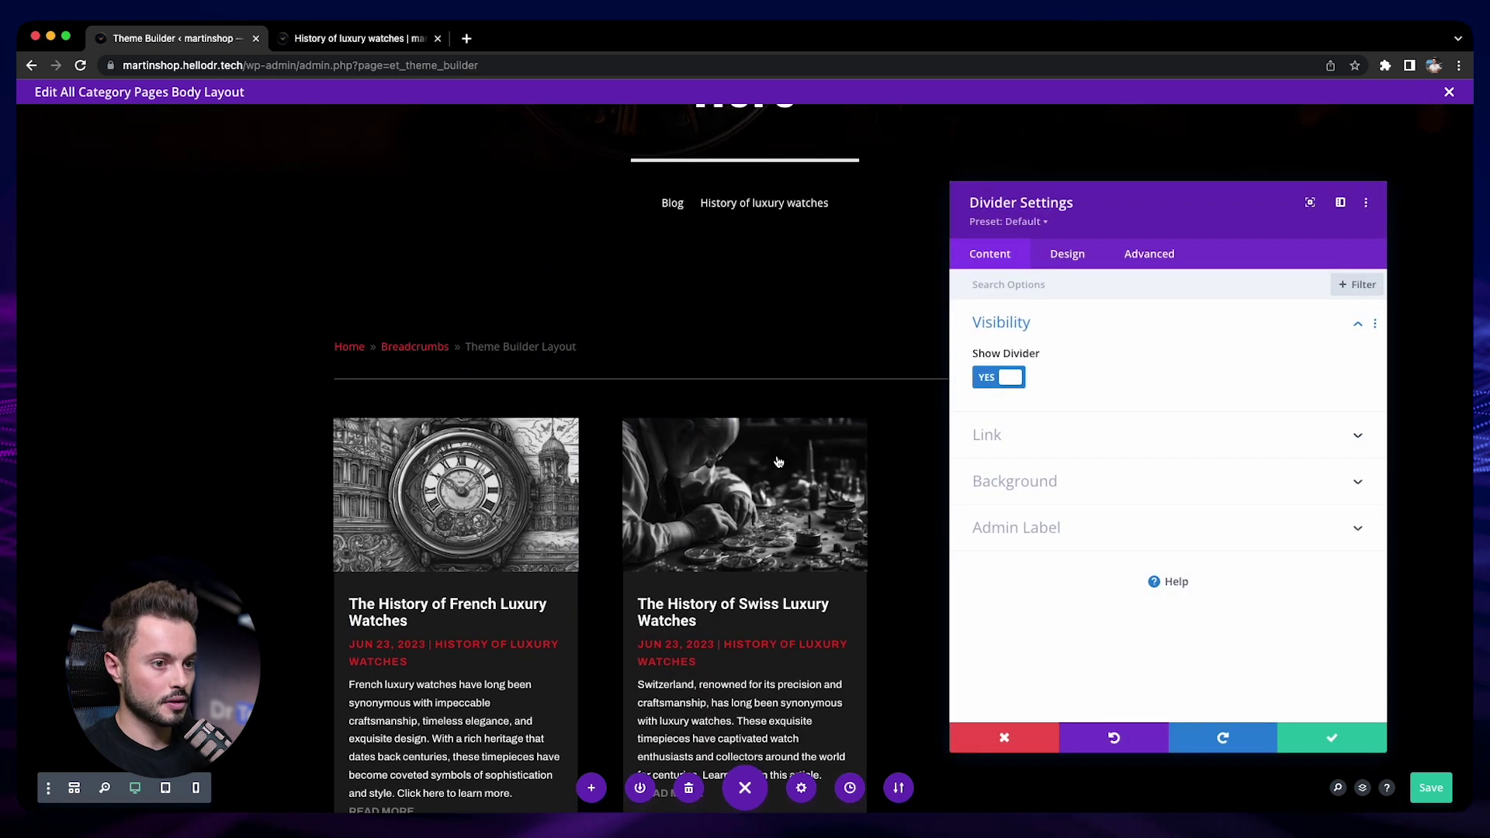
{"action": "left_click", "coordinate": [1067, 254]}
{"action": "left_click", "coordinate": [1056, 326]}
{"action": "left_click", "coordinate": [1049, 386]}
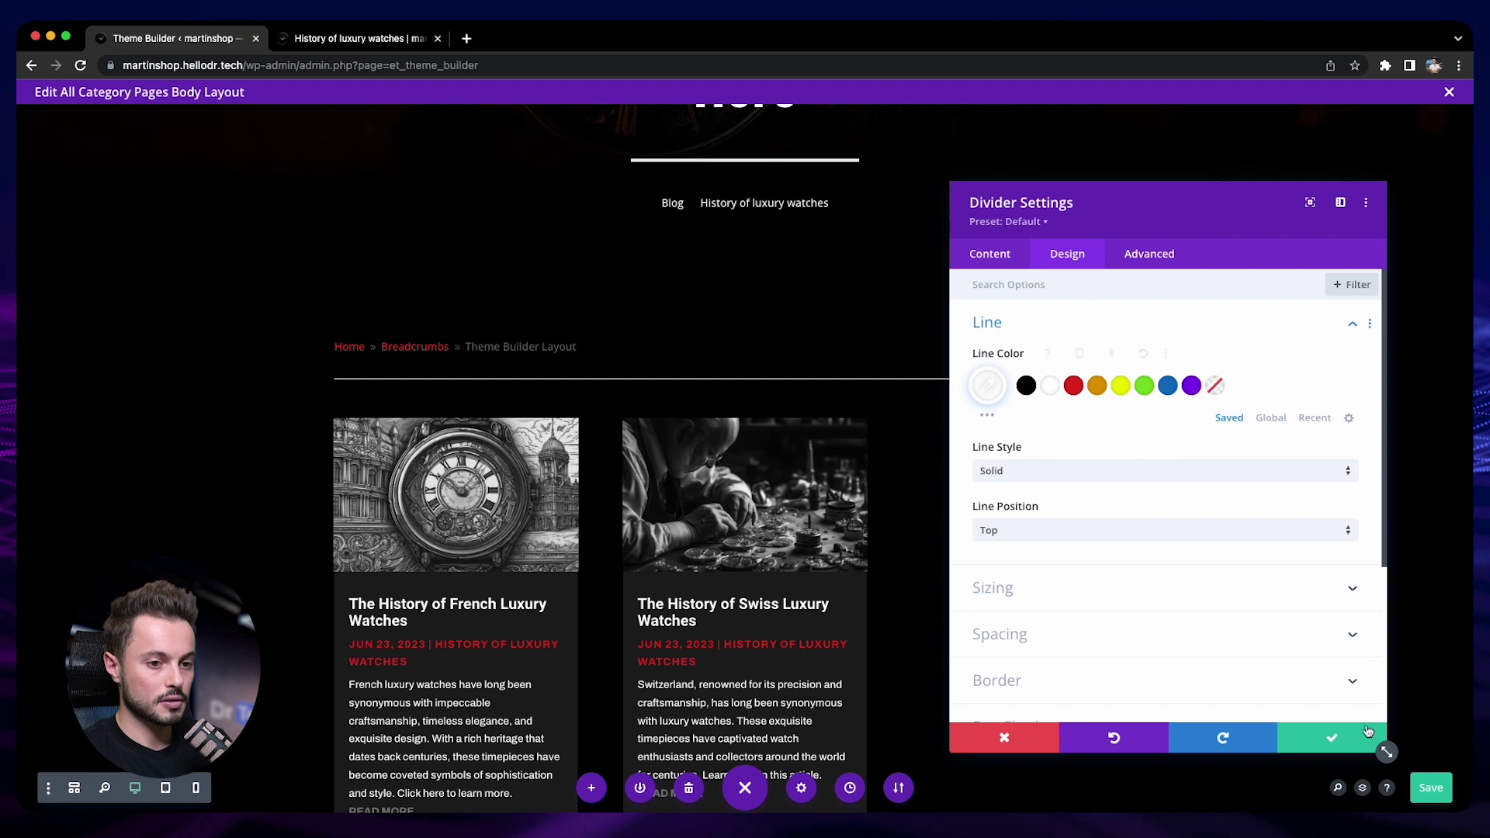
{"action": "left_click", "coordinate": [1331, 738]}
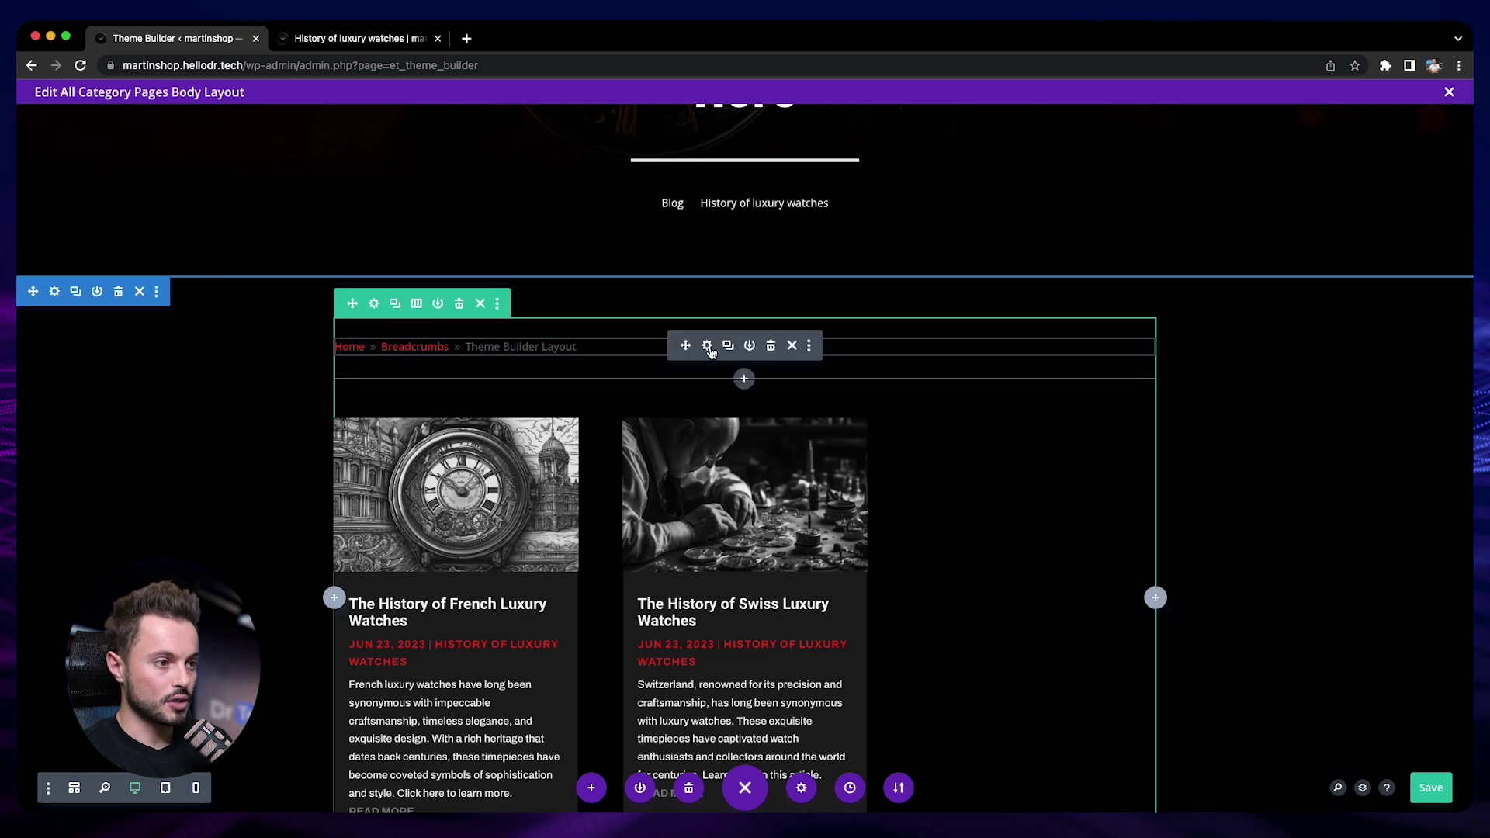
Color the breadcrumbs' current text and separator white and the links light grey, and save the module settings
{"action": "left_click", "coordinate": [707, 346]}
{"action": "left_click", "coordinate": [1071, 254]}
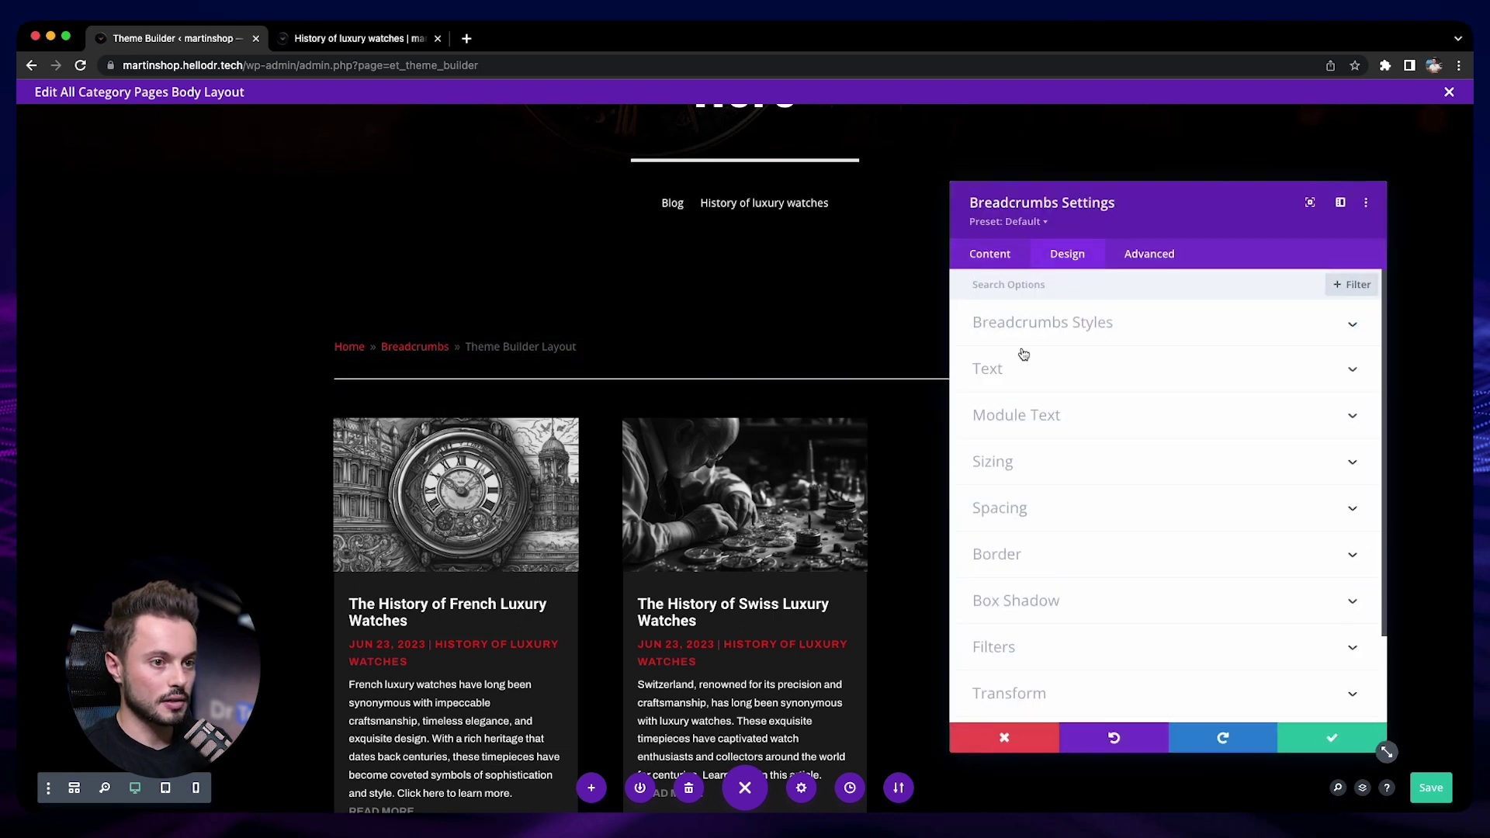
{"action": "left_click", "coordinate": [1050, 333]}
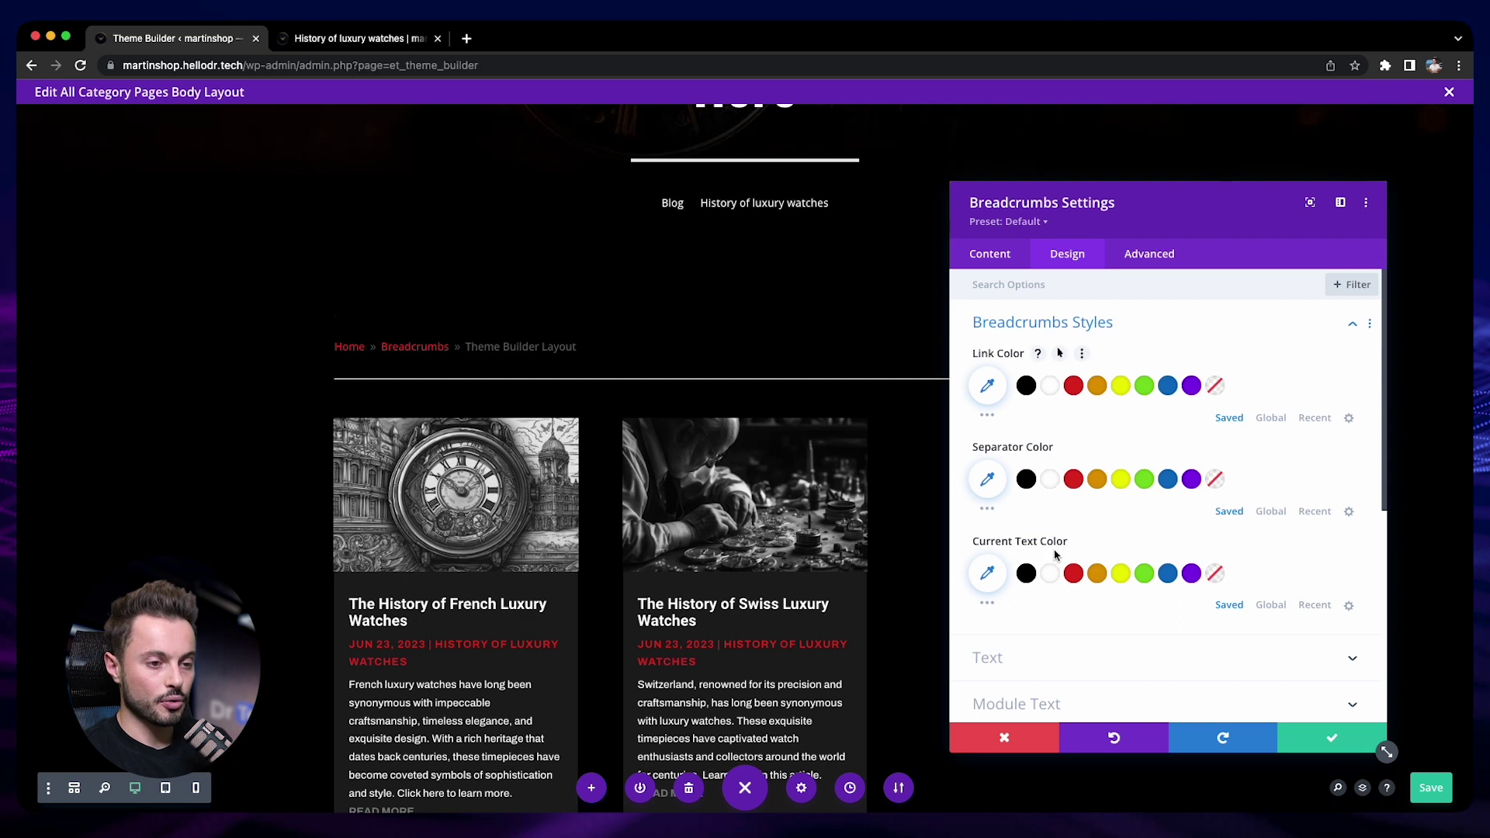
{"action": "left_click", "coordinate": [1050, 573]}
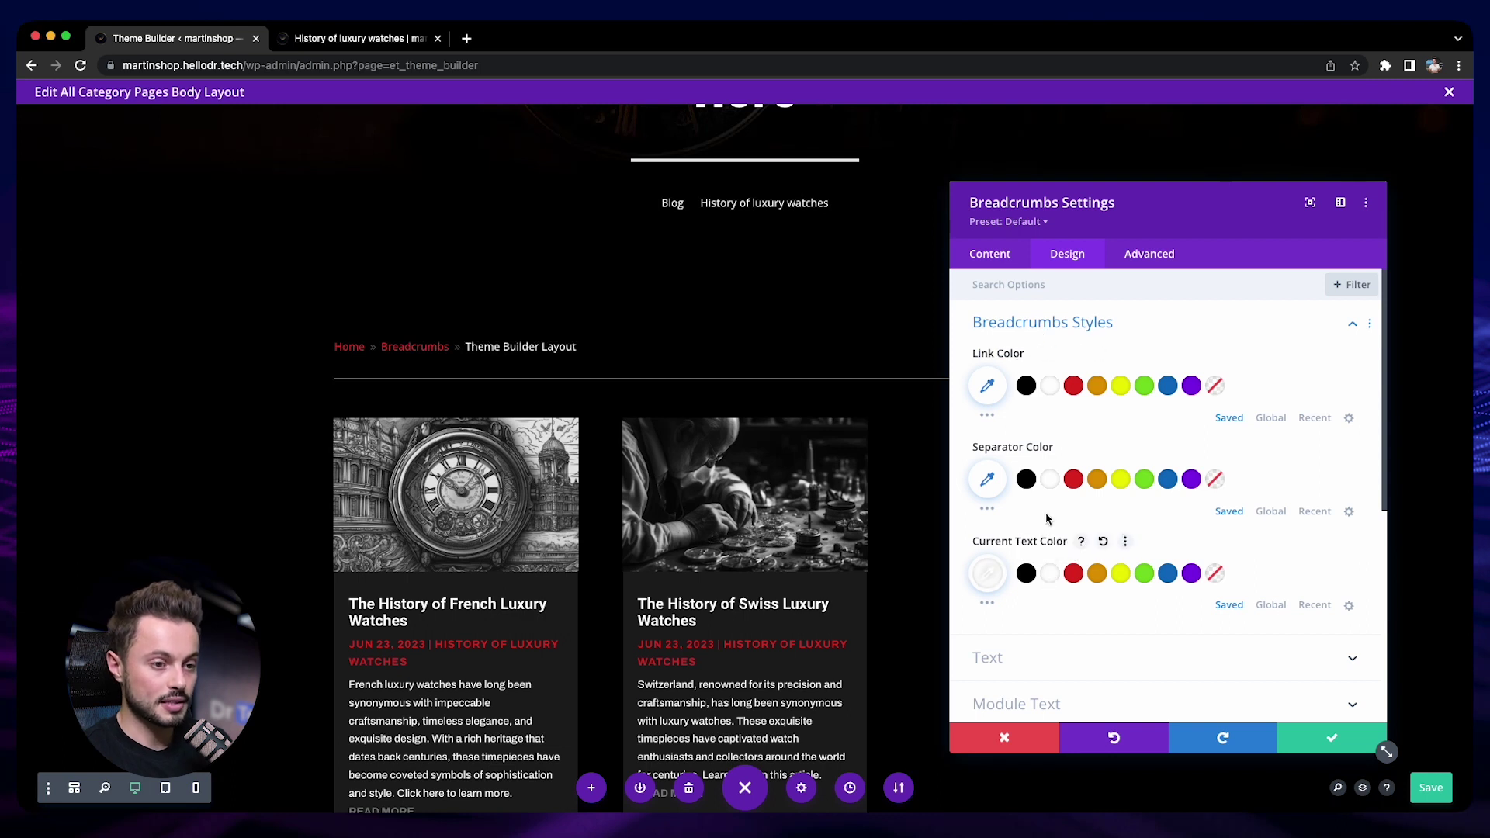
{"action": "left_click", "coordinate": [1050, 478]}
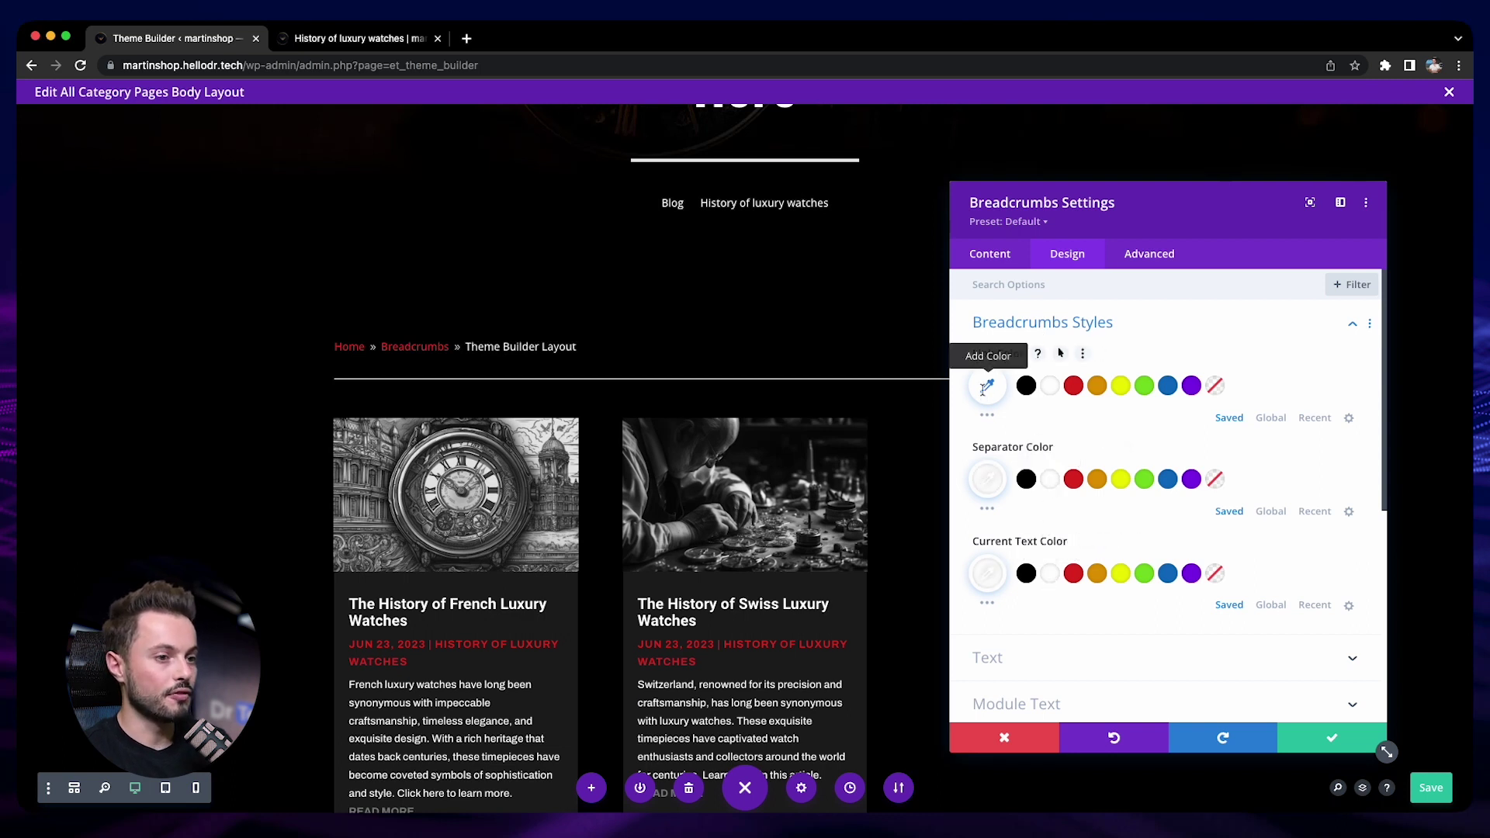
{"action": "left_click", "coordinate": [984, 394]}
{"action": "left_click_drag", "start_coordinate": [977, 456], "coordinate": [968, 404]}
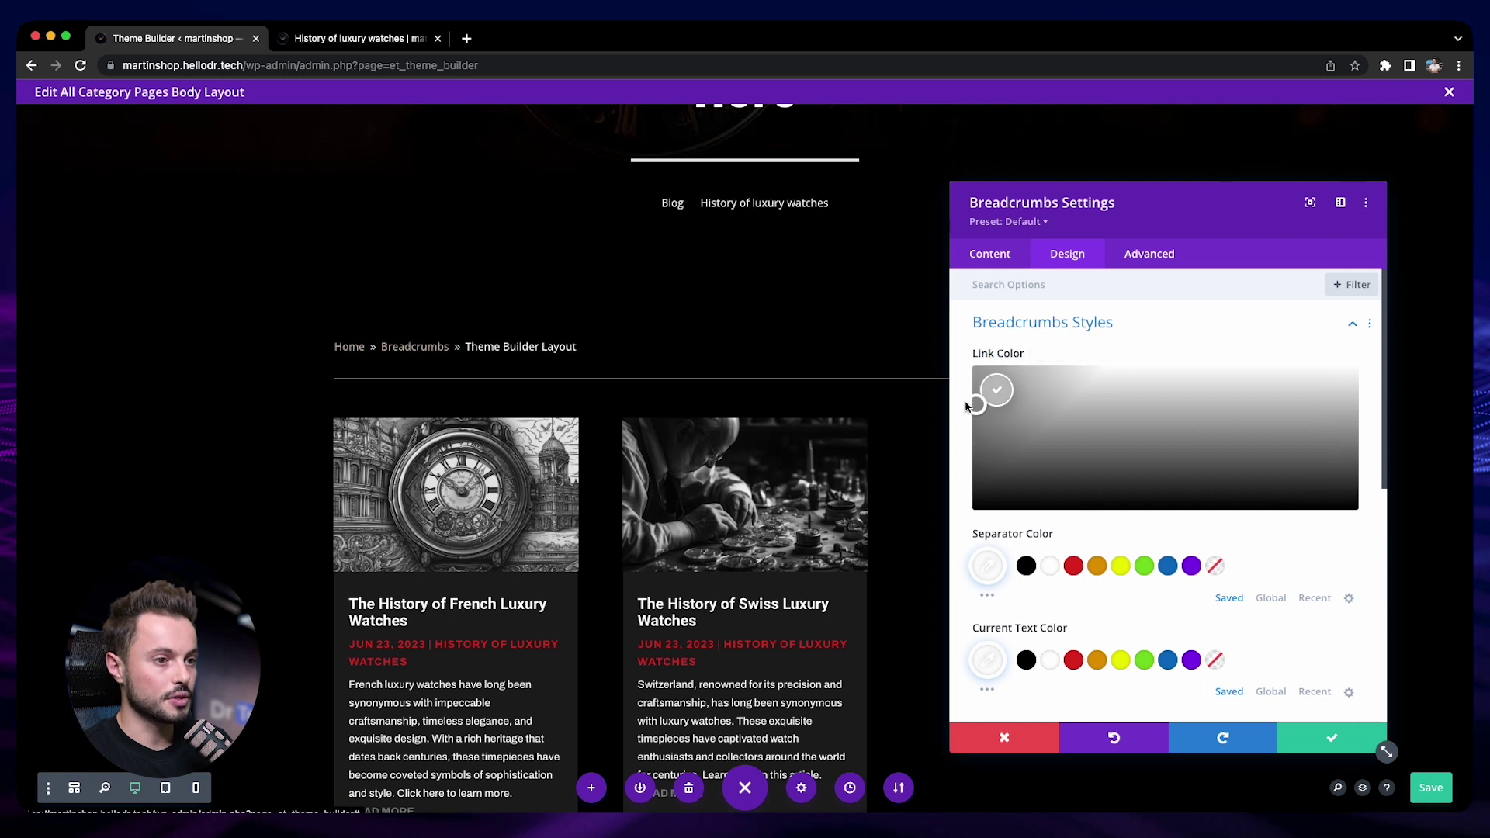
{"action": "left_click", "coordinate": [1332, 737]}
Look over the body layout and reload the live History of luxury watches category page to check its appearance
{"action": "scroll", "coordinate": [971, 512], "scroll_direction": "up", "scroll_amount": 5}
{"action": "scroll", "coordinate": [960, 509], "scroll_direction": "down", "scroll_amount": 8}
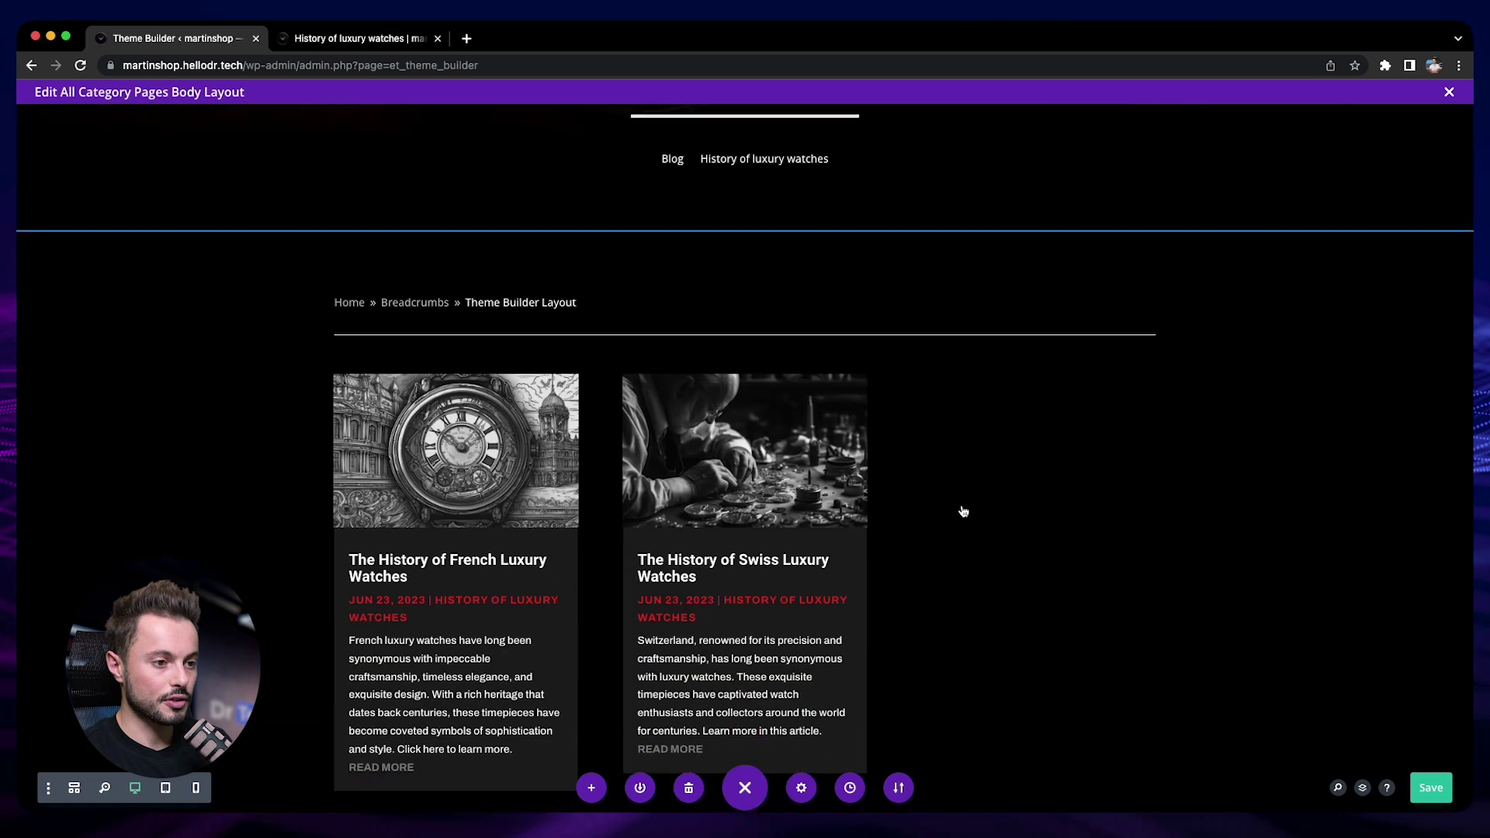
{"action": "scroll", "coordinate": [958, 508], "scroll_direction": "up", "scroll_amount": 6}
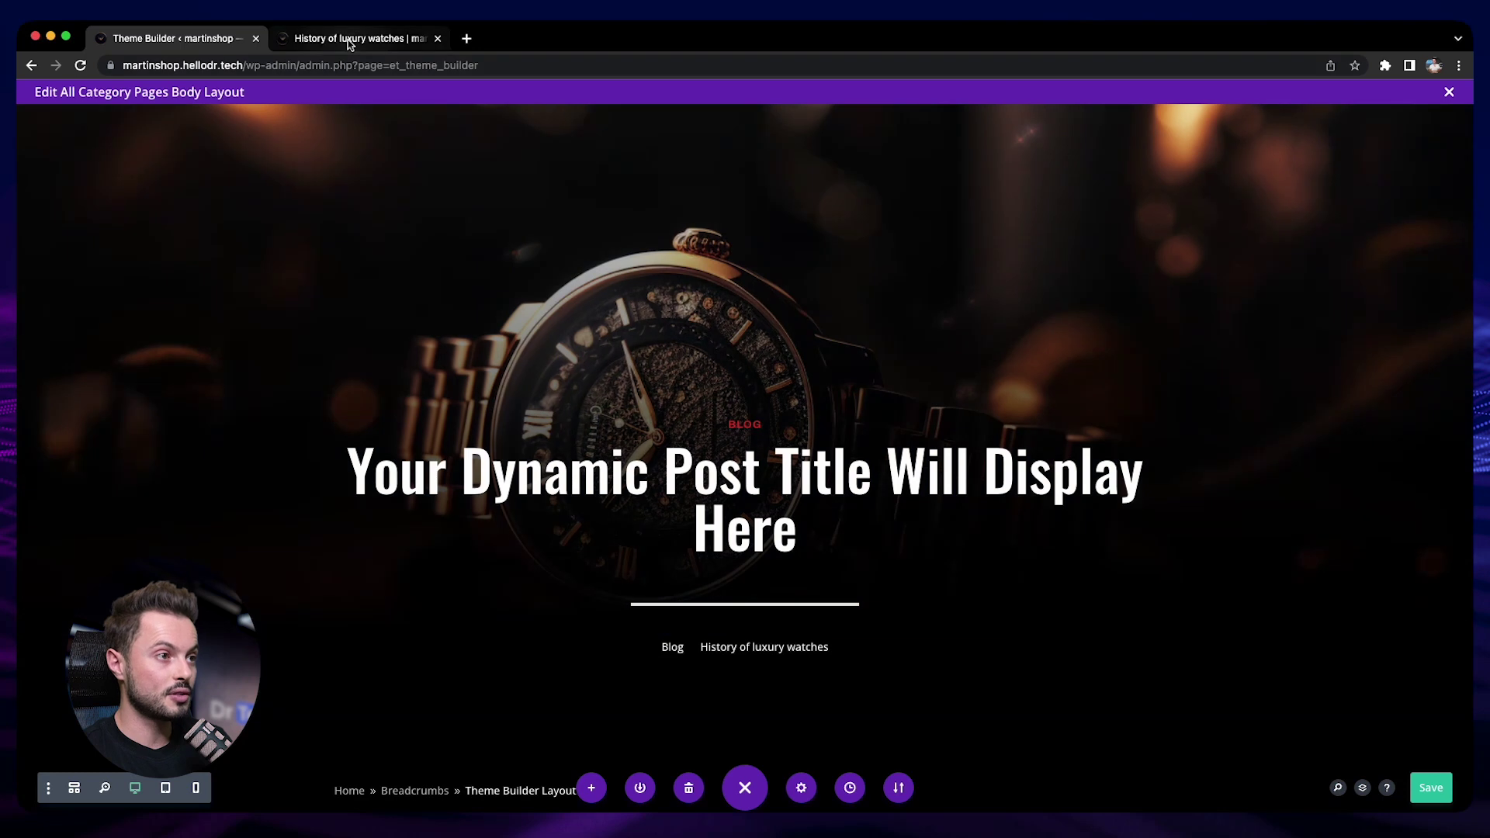
{"action": "left_click", "coordinate": [357, 38]}
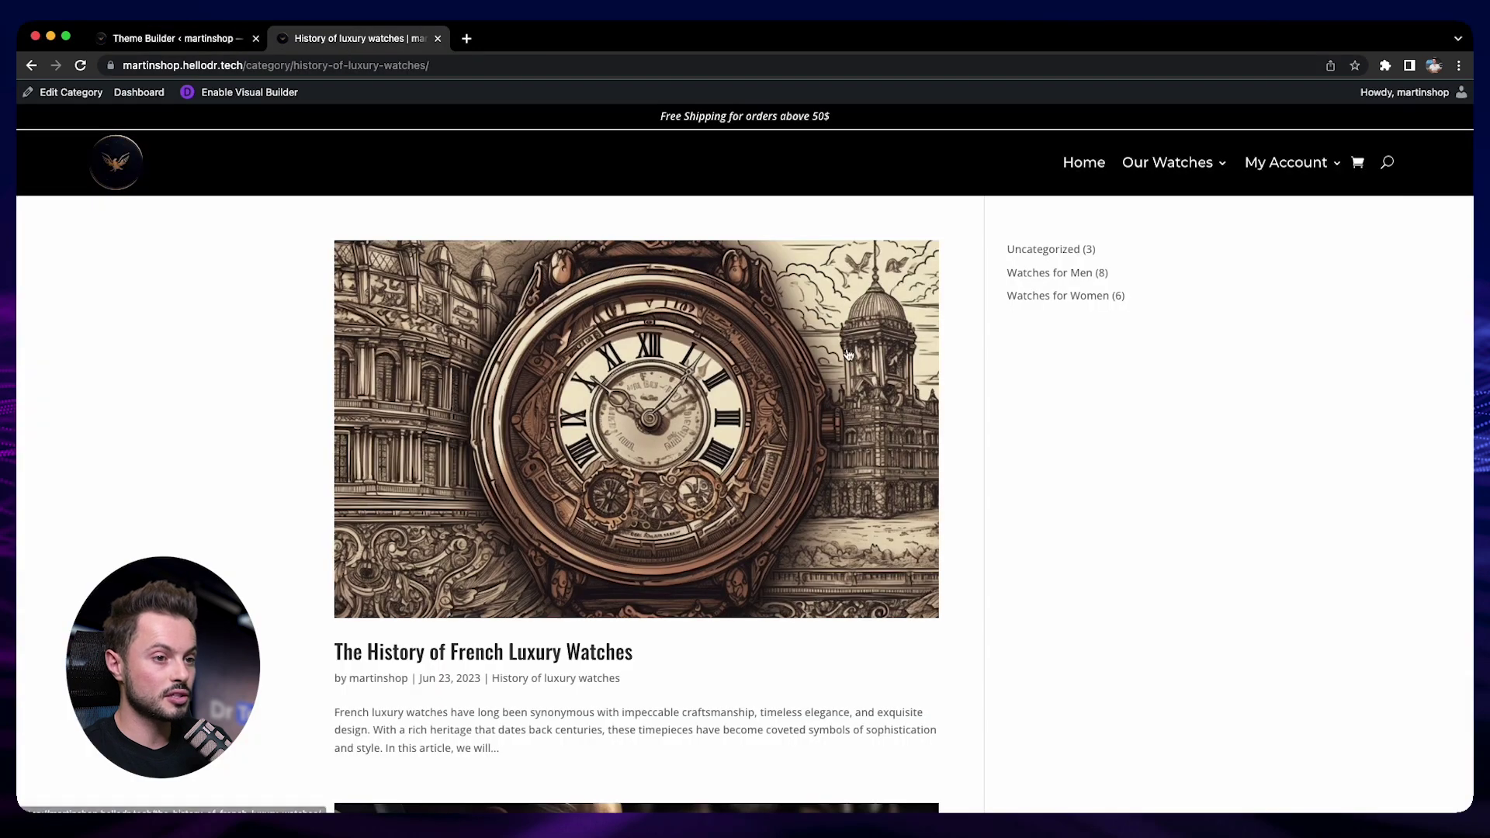
{"action": "key", "text": "super+r"}
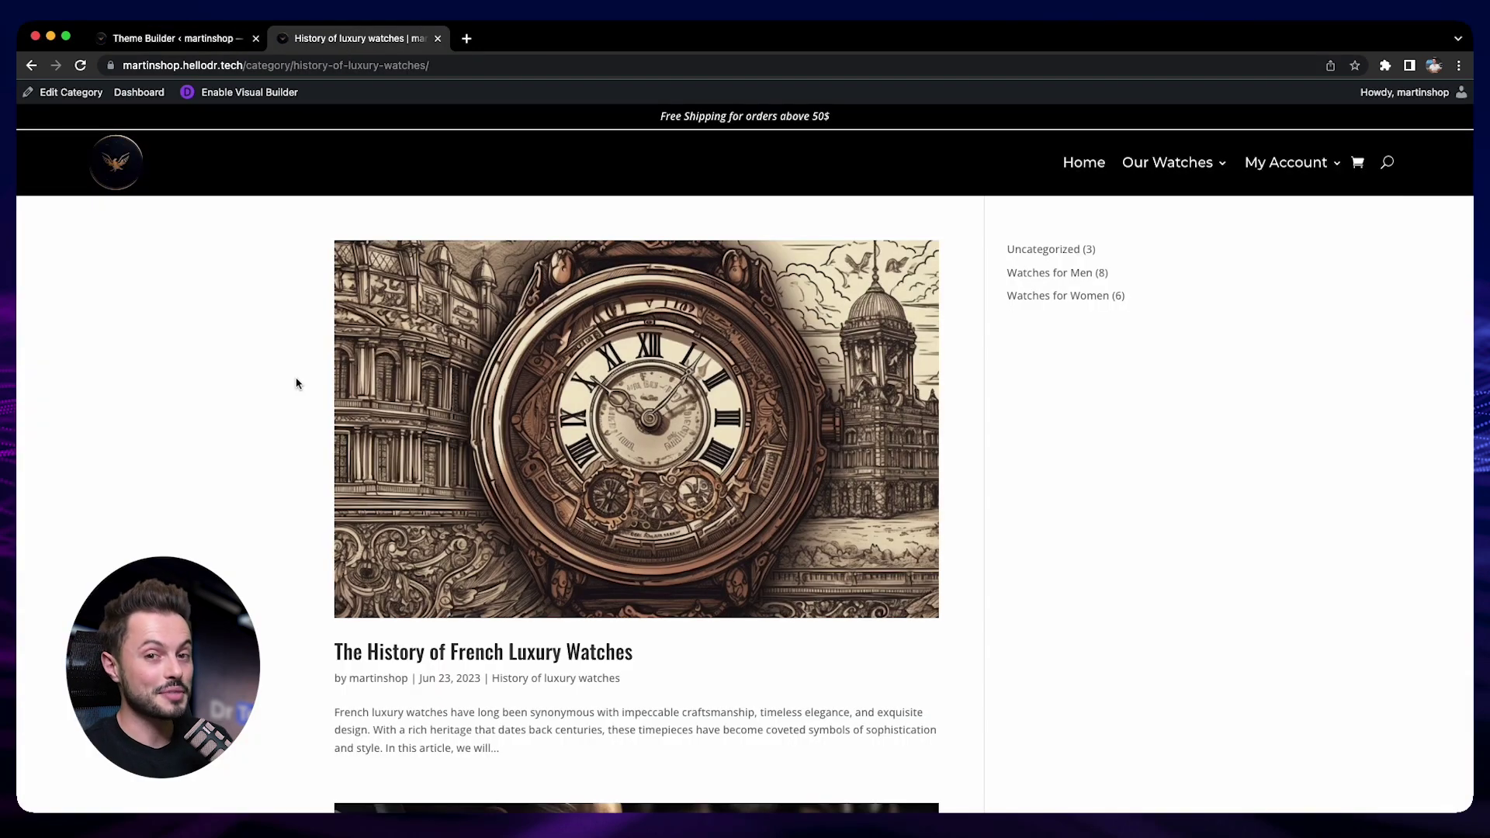
Return to the All Category Pages body layout, close its editor and save the Theme Builder changes
{"action": "left_click", "coordinate": [178, 38]}
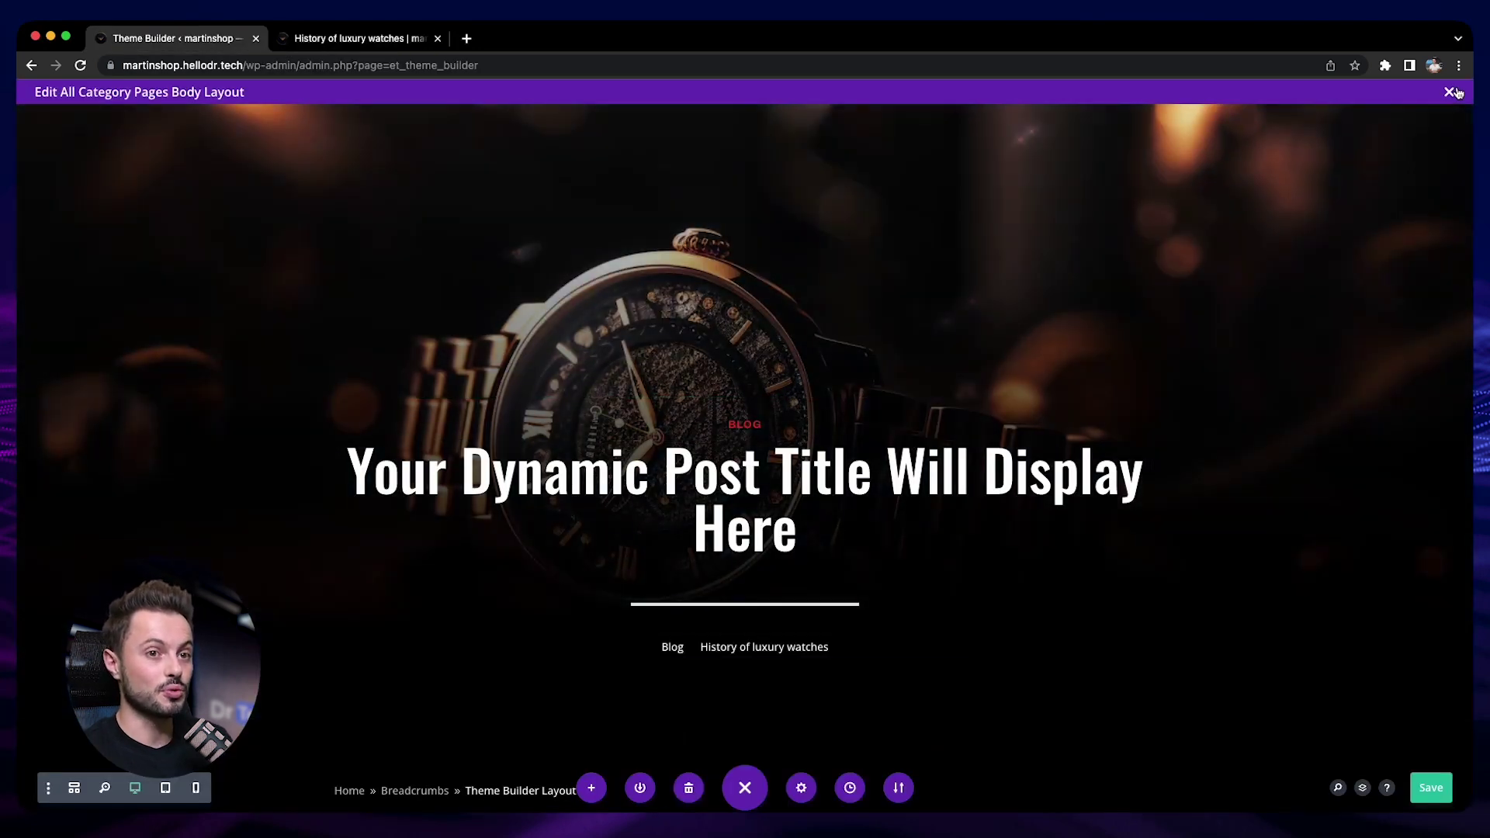
{"action": "left_click", "coordinate": [1448, 92]}
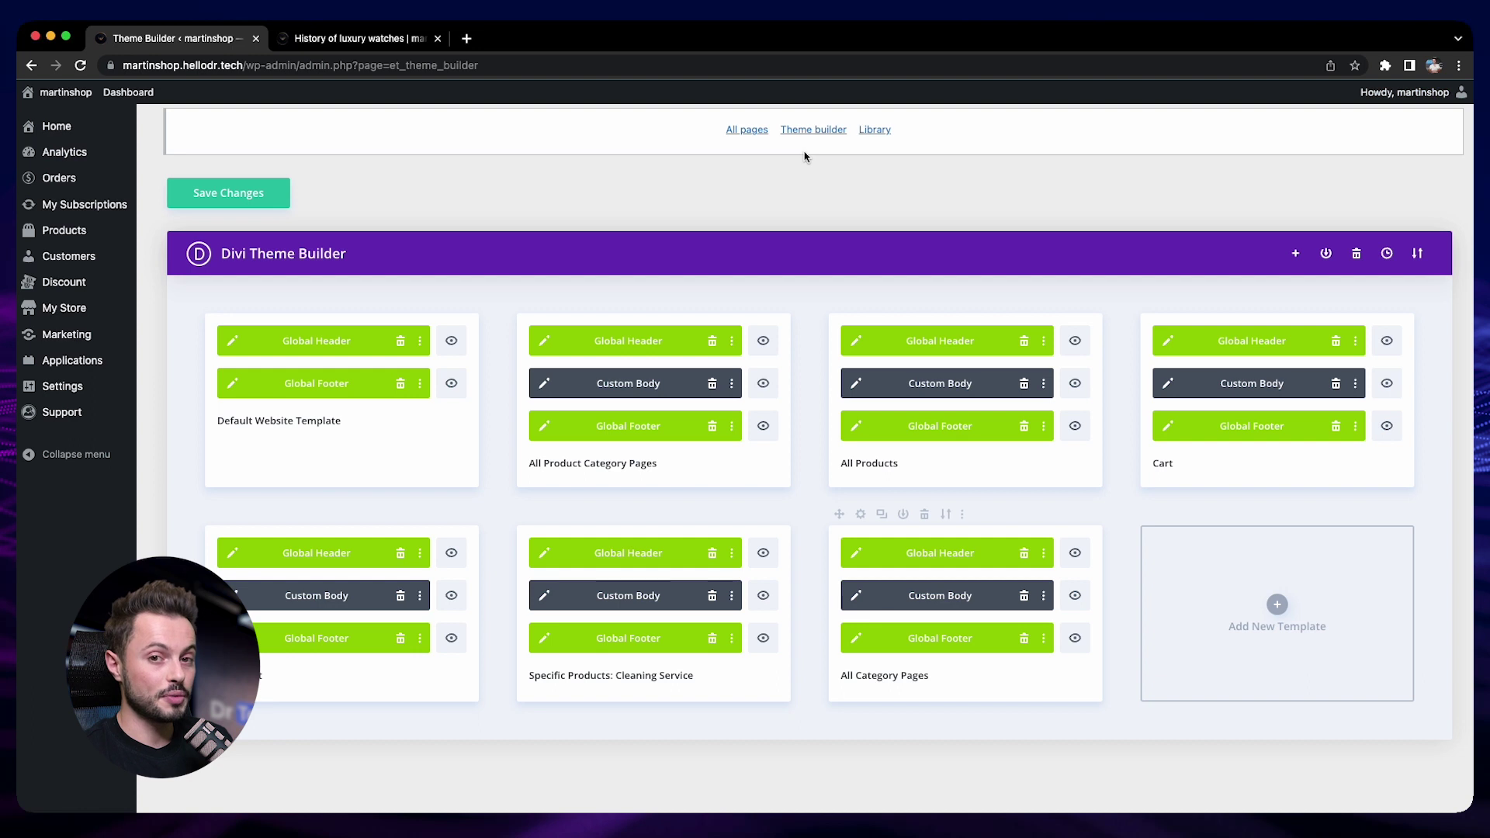
{"action": "left_click", "coordinate": [245, 203]}
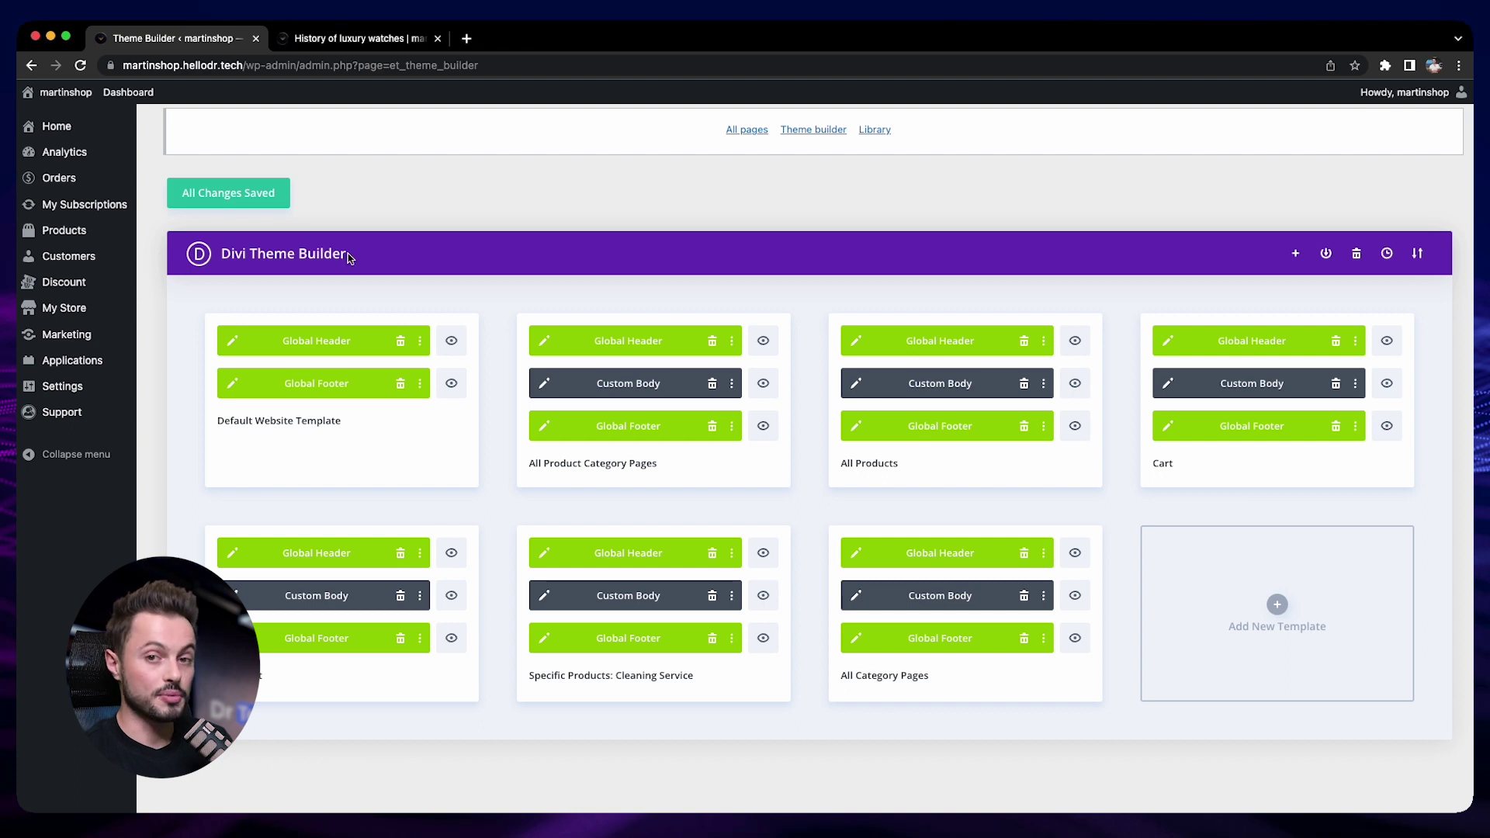
Reload the live History of luxury watches category page and examine its title, menu, breadcrumbs, posts and footer
{"action": "left_click", "coordinate": [354, 40]}
{"action": "key", "text": "super+r"}
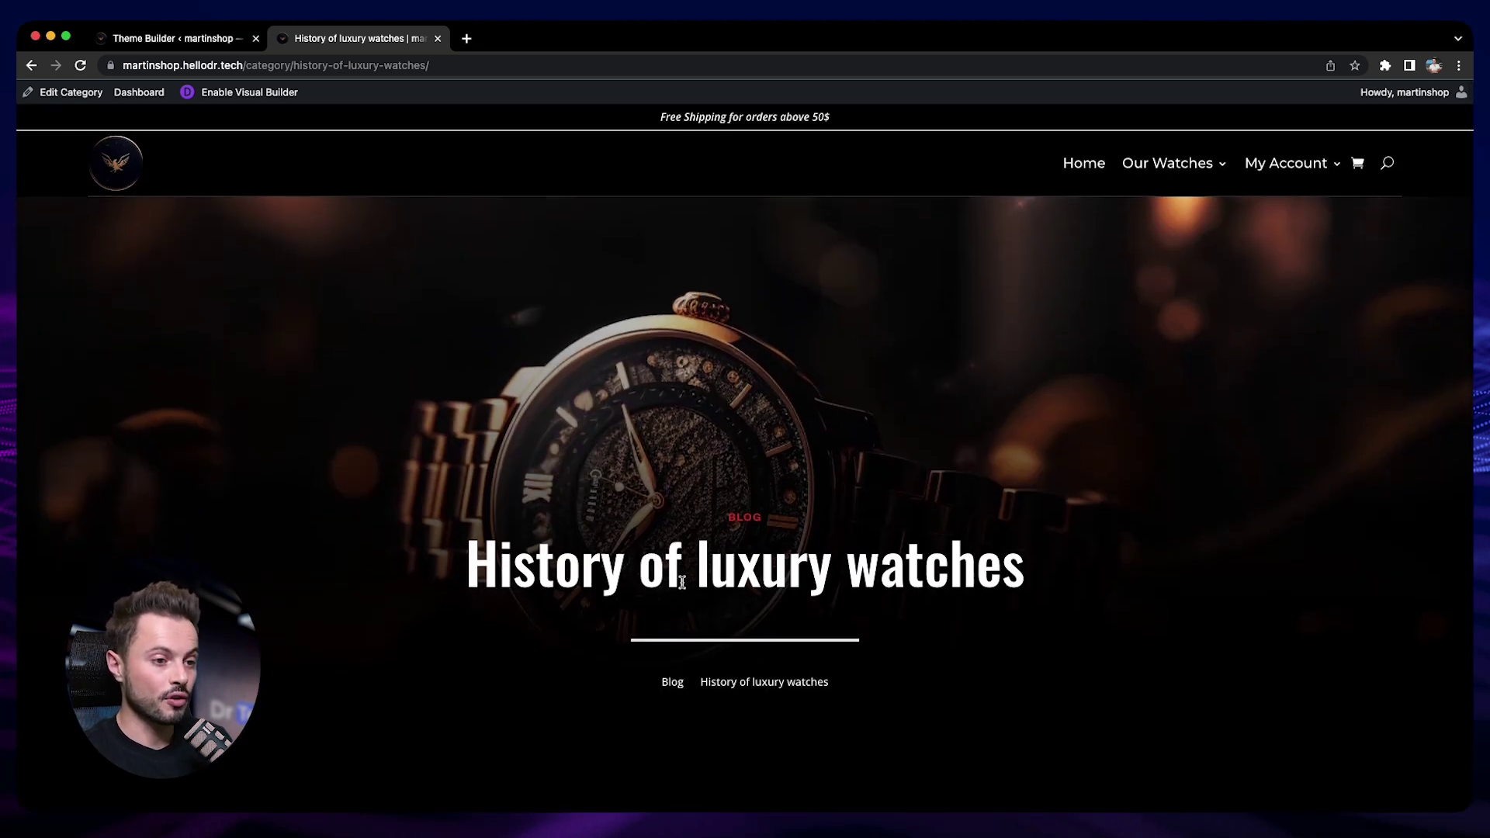
{"action": "scroll", "coordinate": [1073, 592], "scroll_direction": "down", "scroll_amount": 3}
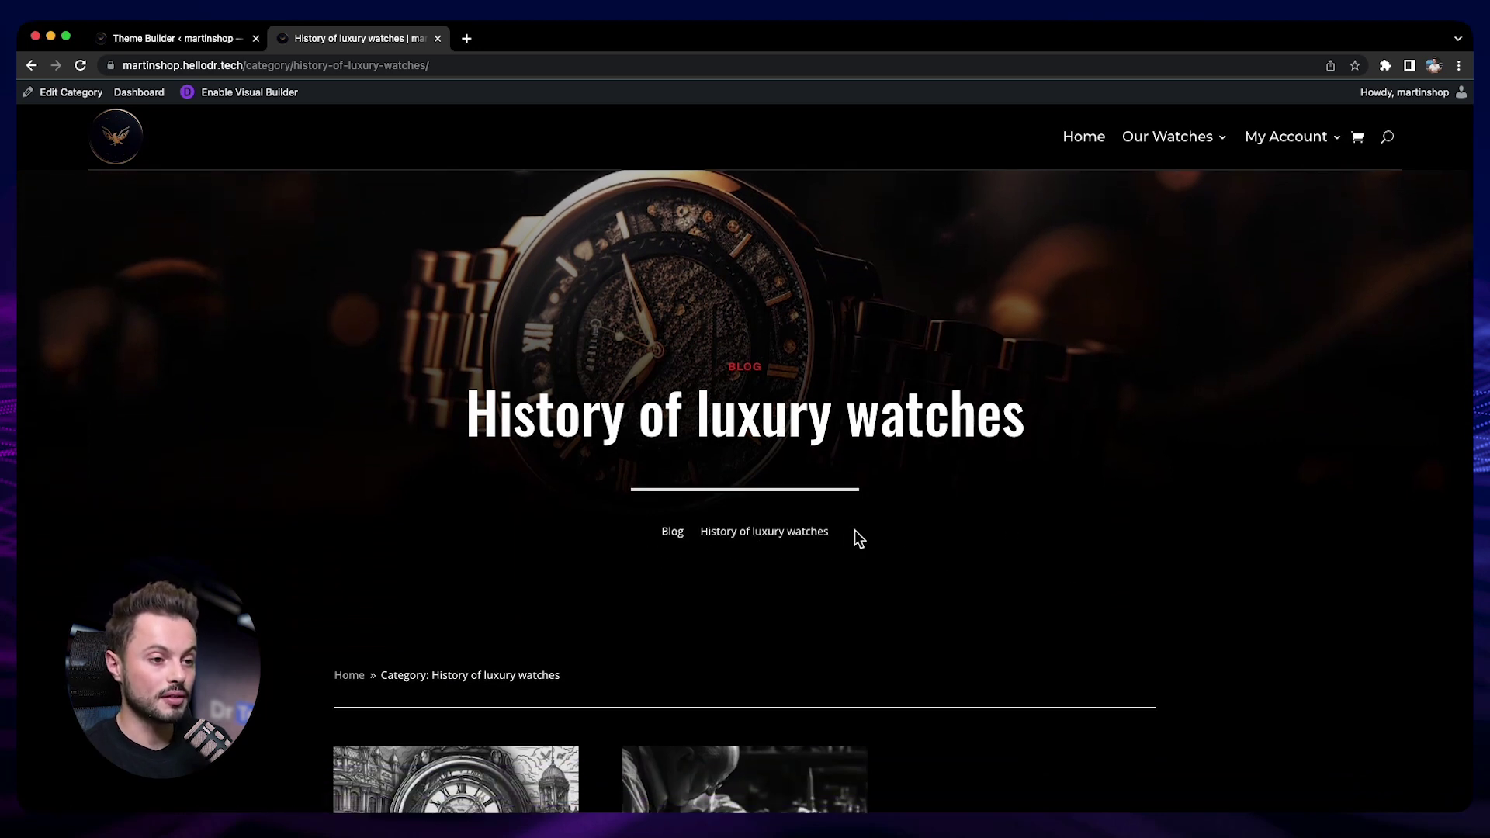
{"action": "scroll", "coordinate": [990, 538], "scroll_direction": "down", "scroll_amount": 1}
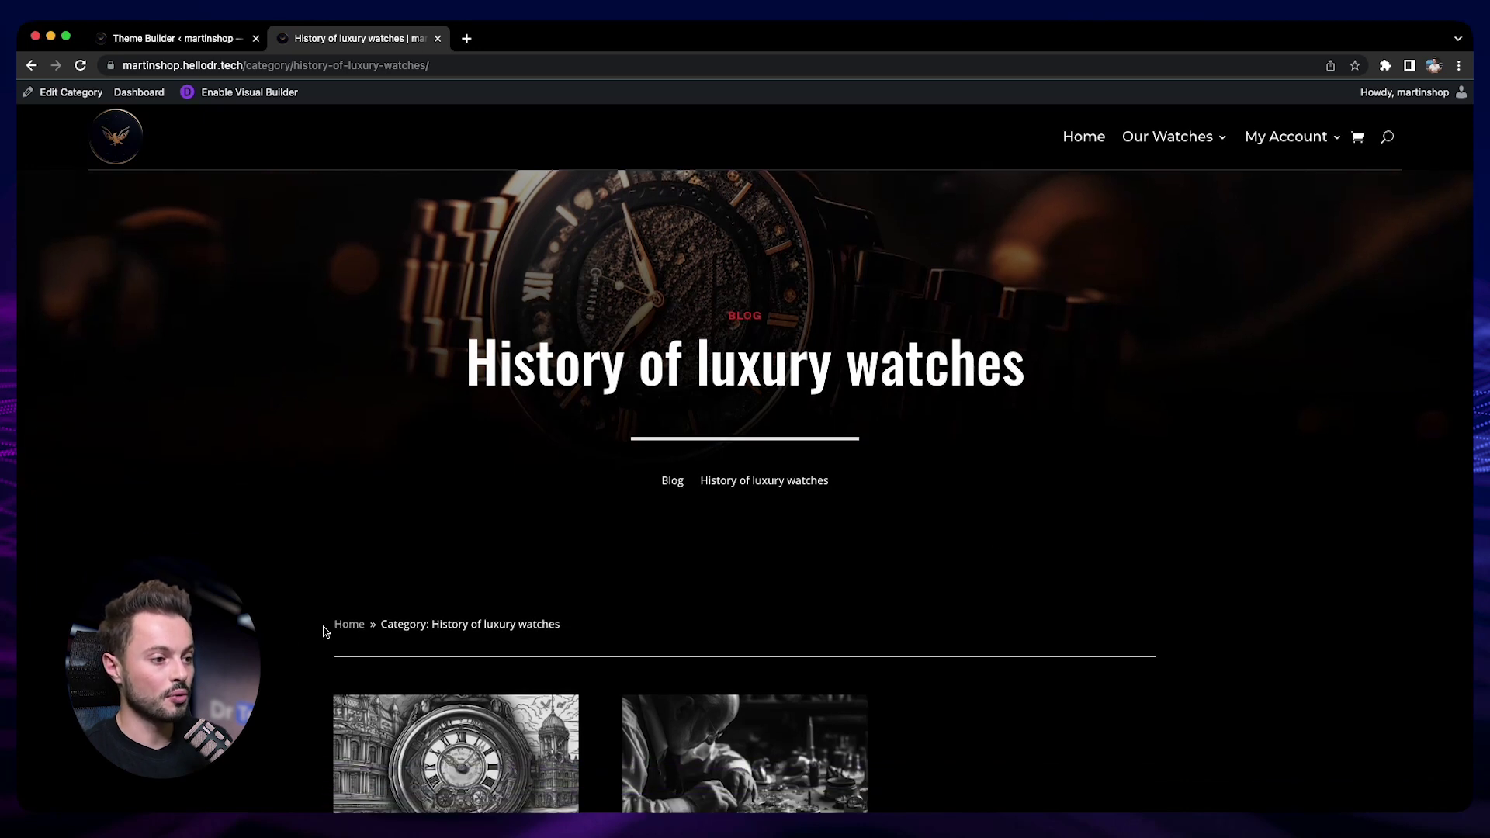
{"action": "scroll", "coordinate": [730, 560], "scroll_direction": "down", "scroll_amount": 3}
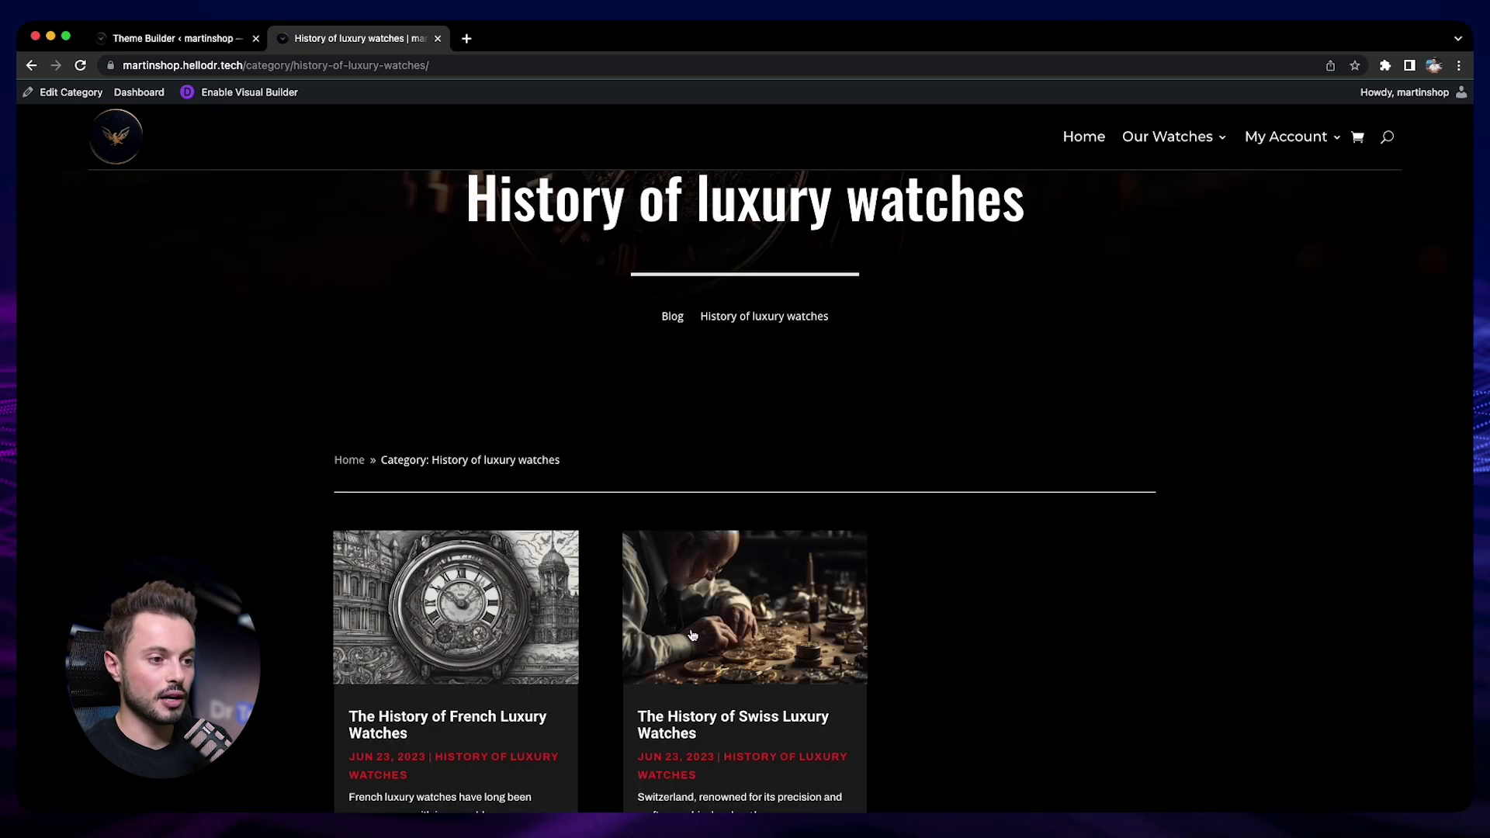
{"action": "scroll", "coordinate": [989, 655], "scroll_direction": "down", "scroll_amount": 10}
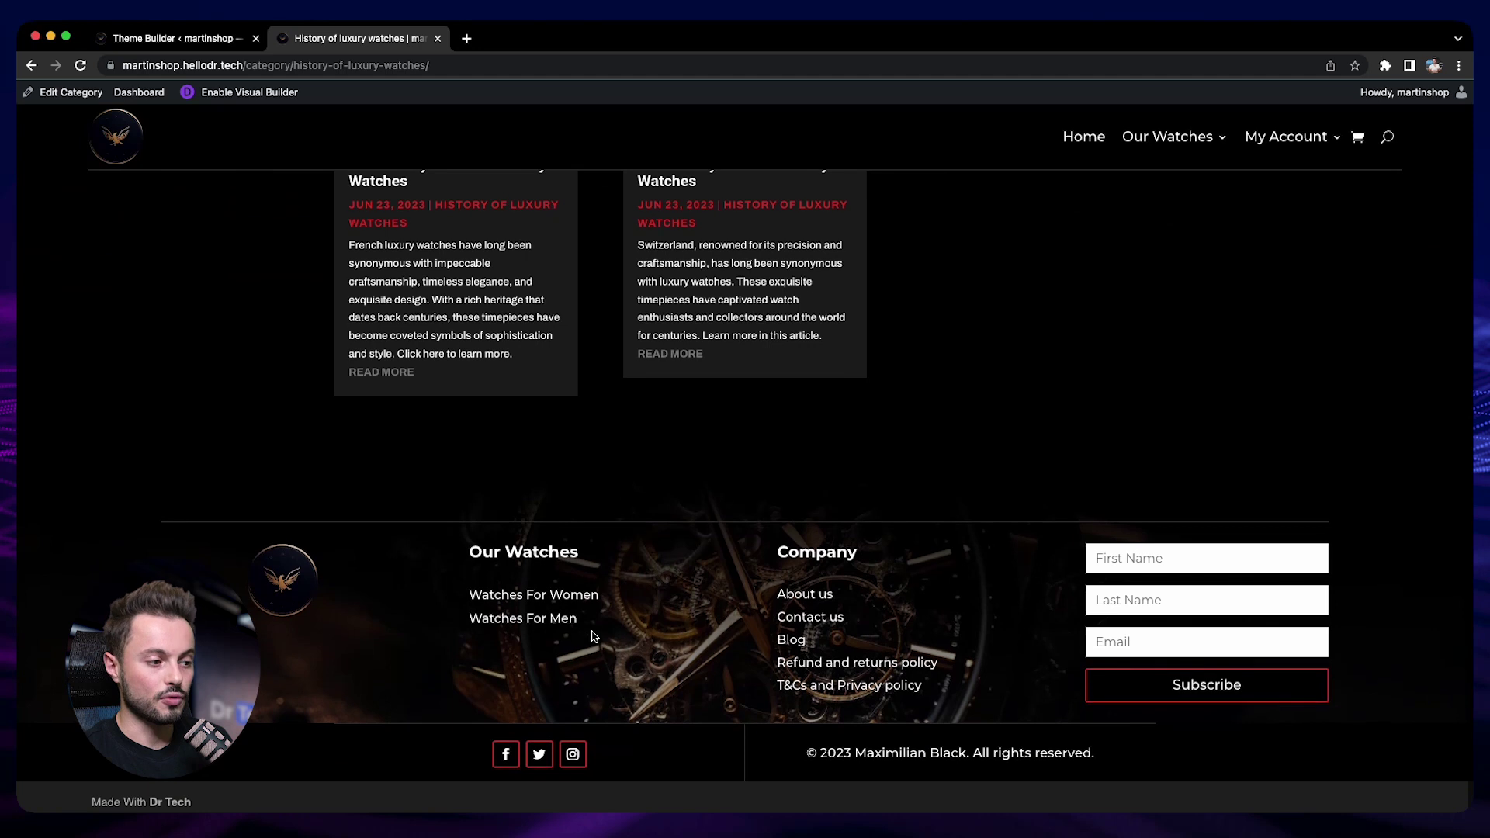
{"action": "scroll", "coordinate": [592, 637], "scroll_direction": "up", "scroll_amount": 15}
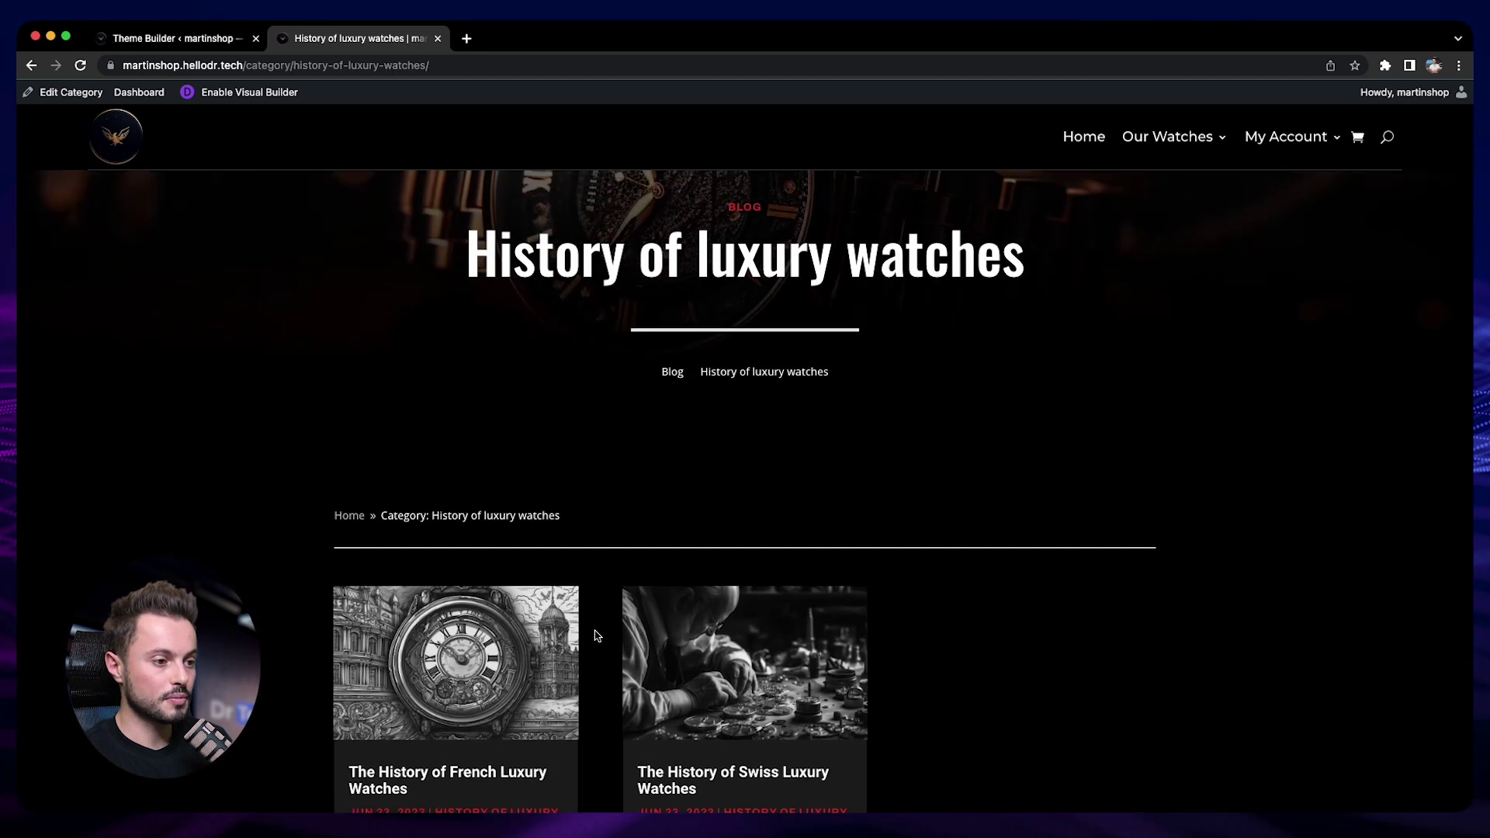
Open The History of French Luxury Watches post from the category page and examine its layout
{"action": "left_click", "coordinate": [456, 672]}
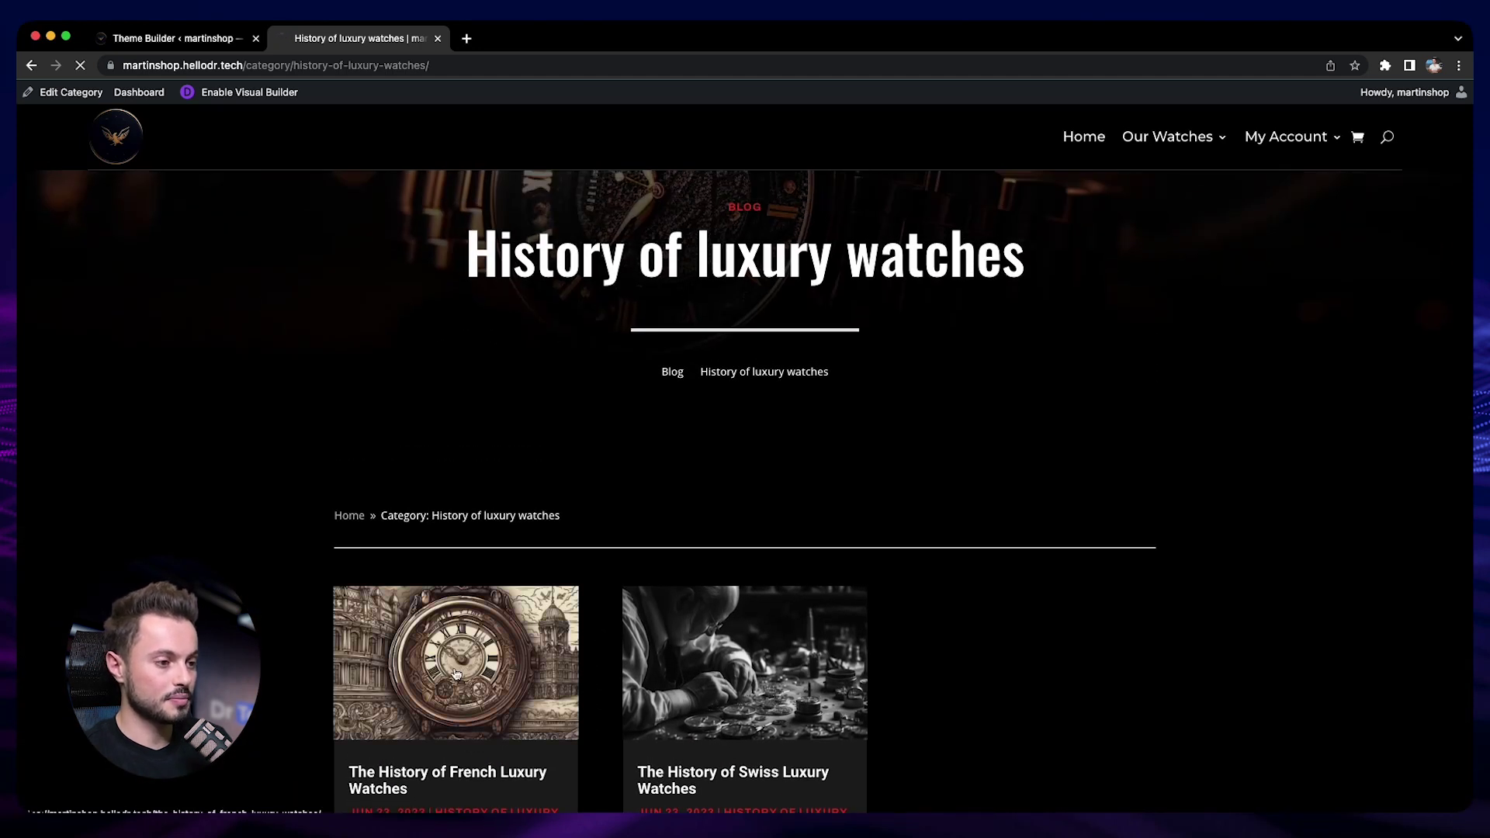
{"action": "scroll", "coordinate": [915, 491], "scroll_direction": "down", "scroll_amount": 8}
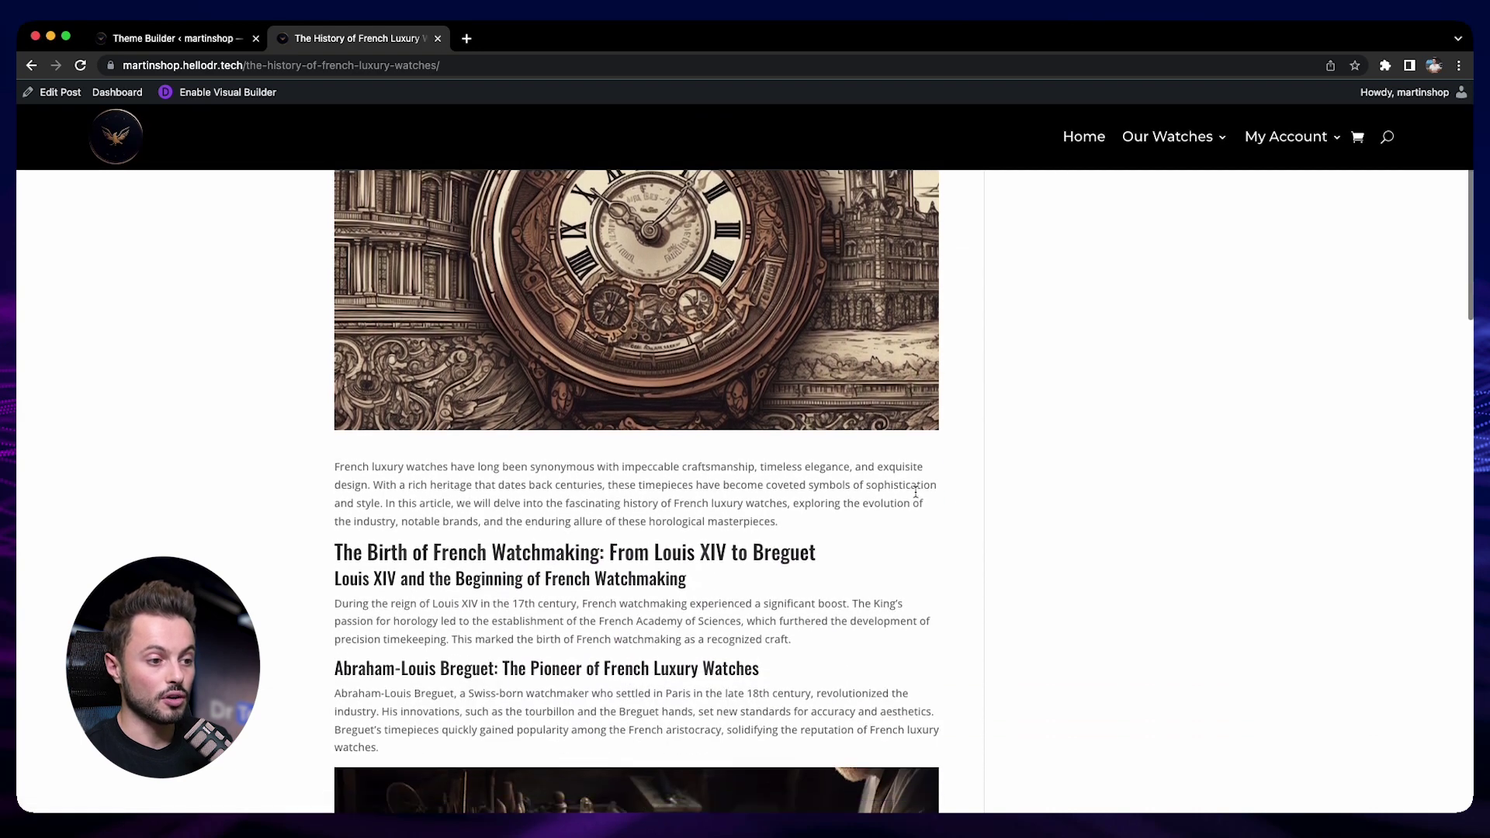
{"action": "scroll", "coordinate": [914, 490], "scroll_direction": "down", "scroll_amount": 12}
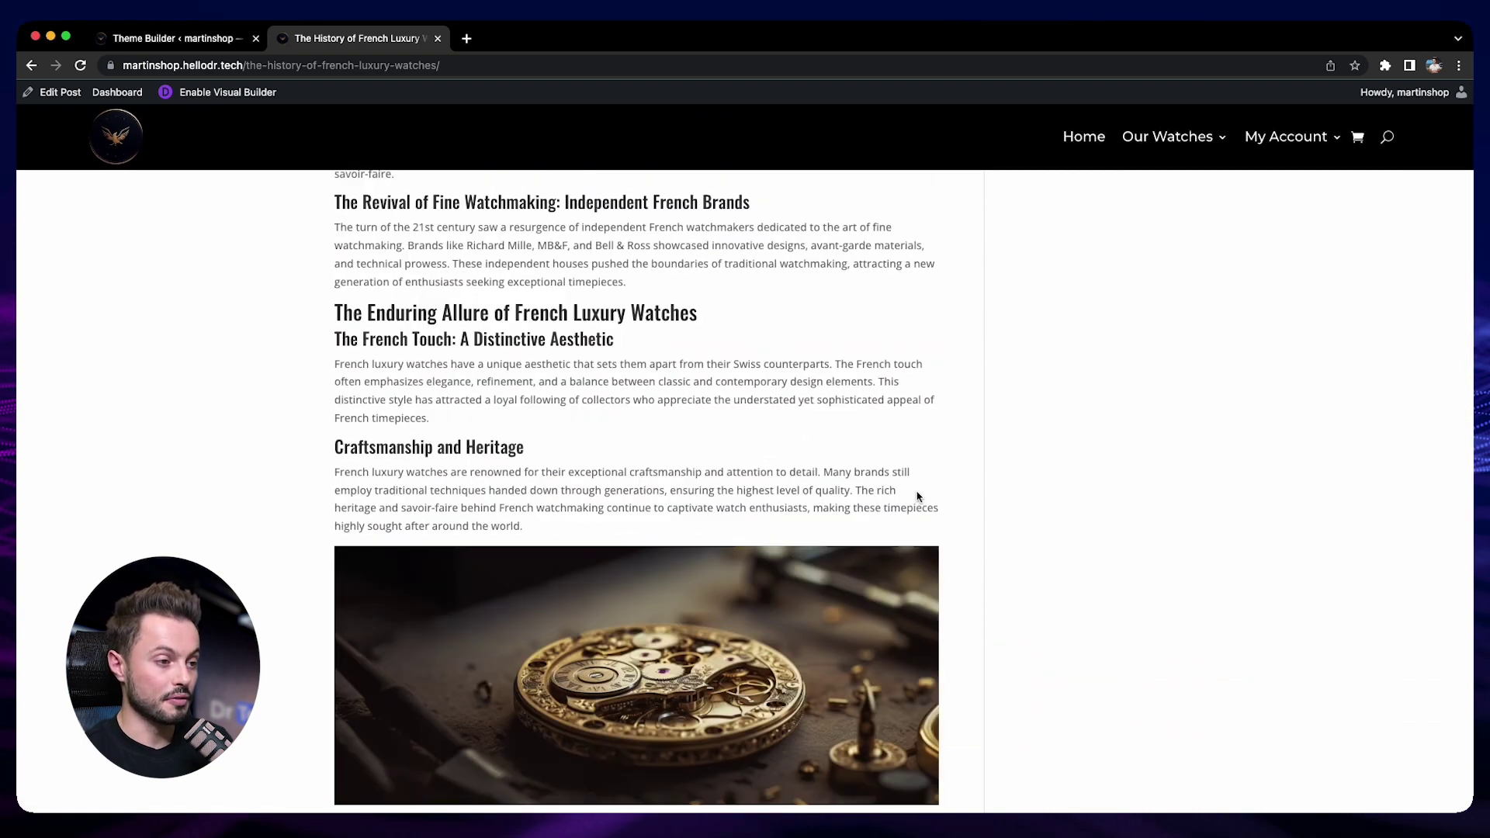
{"action": "scroll", "coordinate": [918, 497], "scroll_direction": "down", "scroll_amount": 2}
{"action": "scroll", "coordinate": [919, 497], "scroll_direction": "up", "scroll_amount": 20}
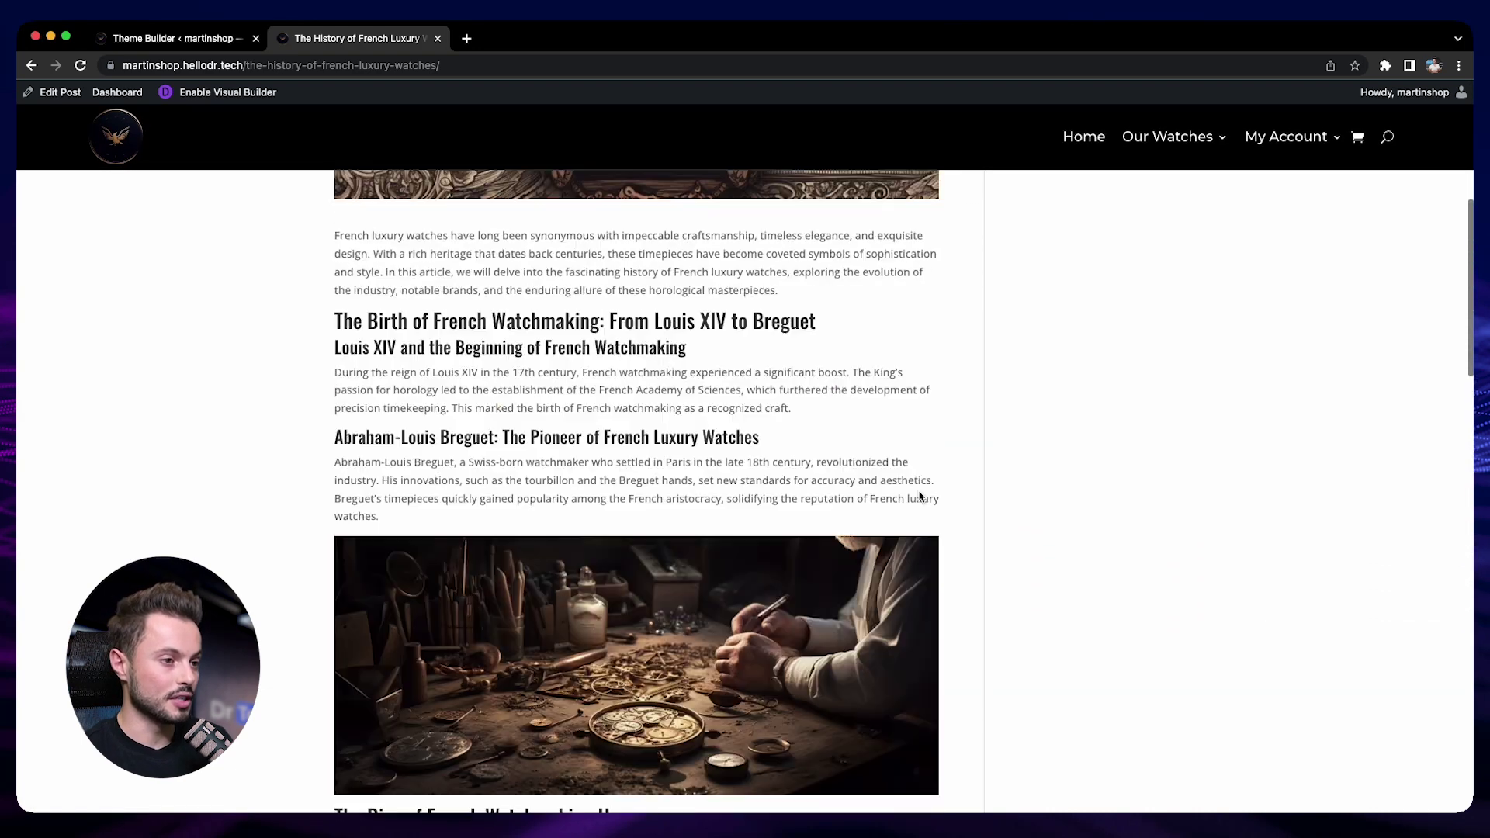